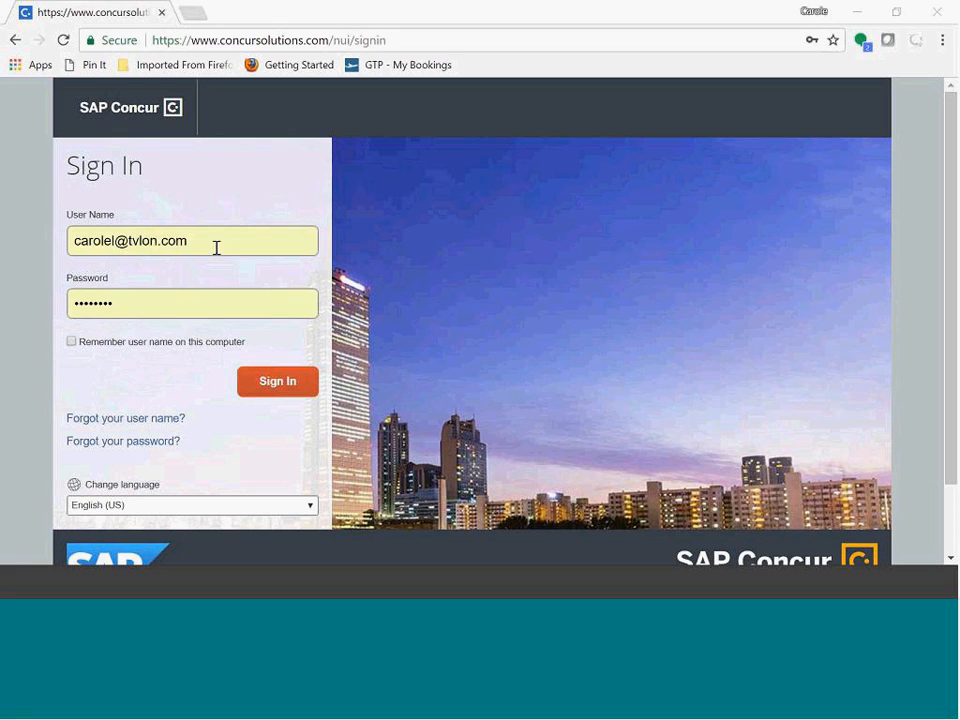
Step: Sign in to the travel booking site with the saved user name and password
left_click(285, 390)
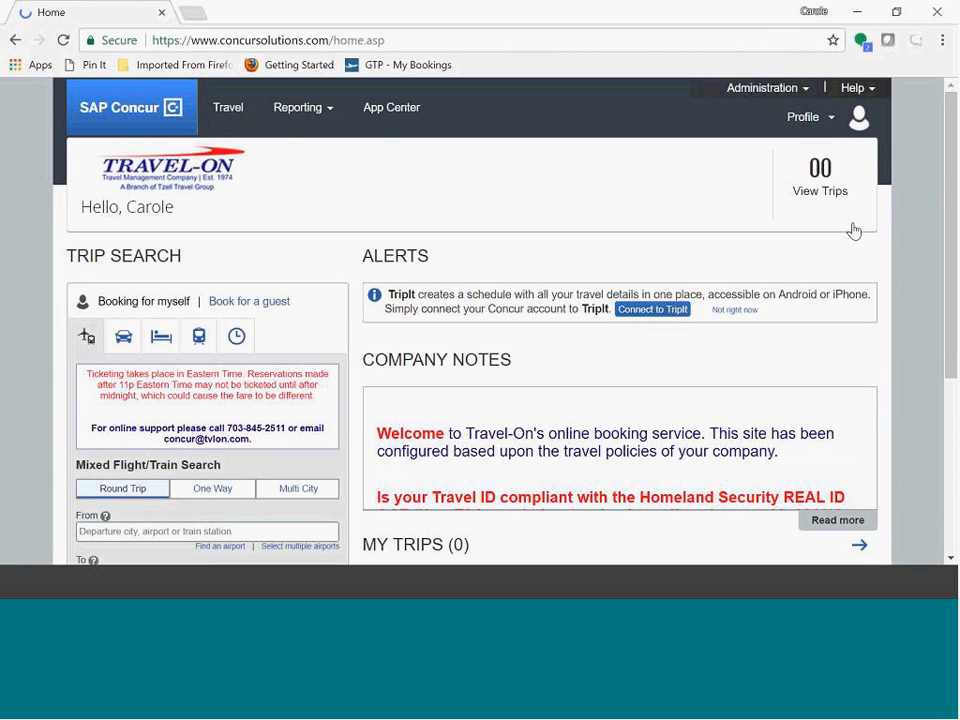
left_click_drag(952, 132, 952, 194)
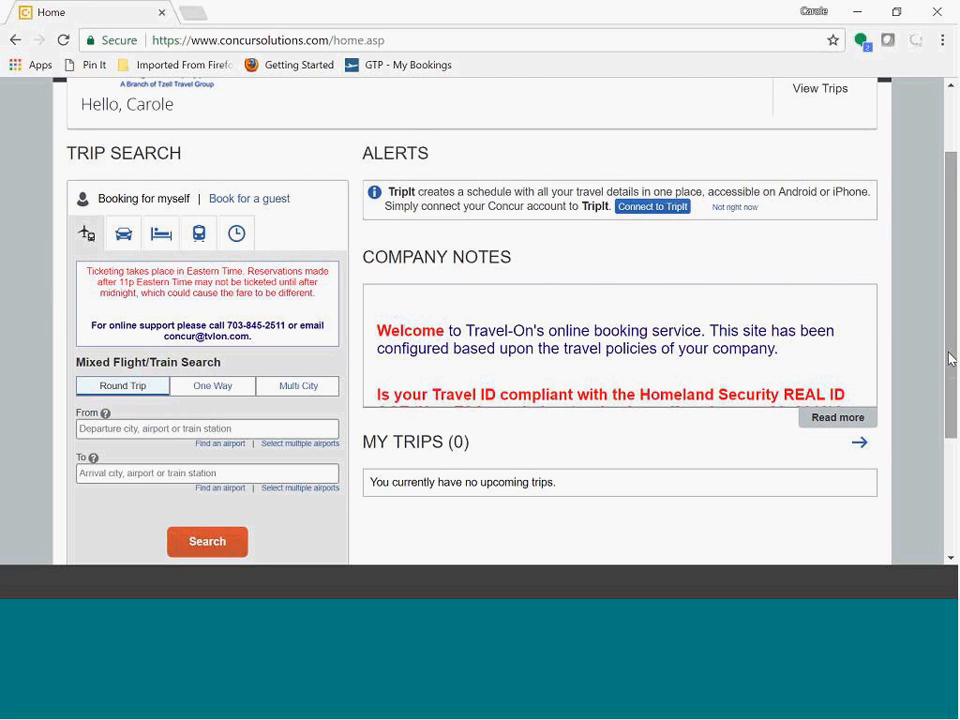
scroll(952, 358, "up", 1)
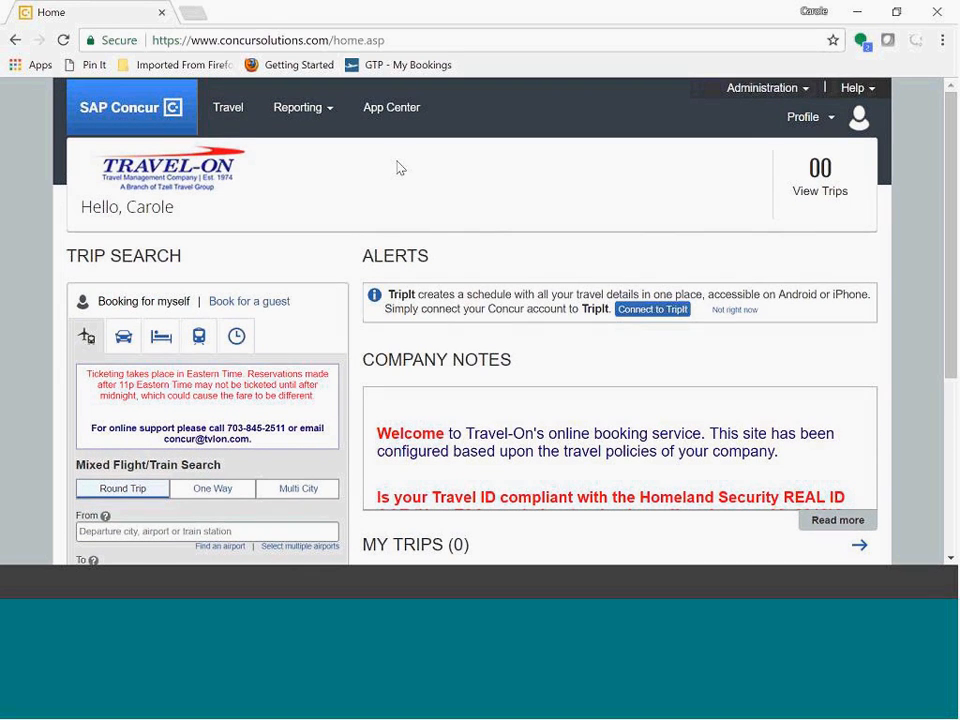
mouse_move(300, 133)
Step: Open the profile settings and go to the Personal Information page
left_click(804, 129)
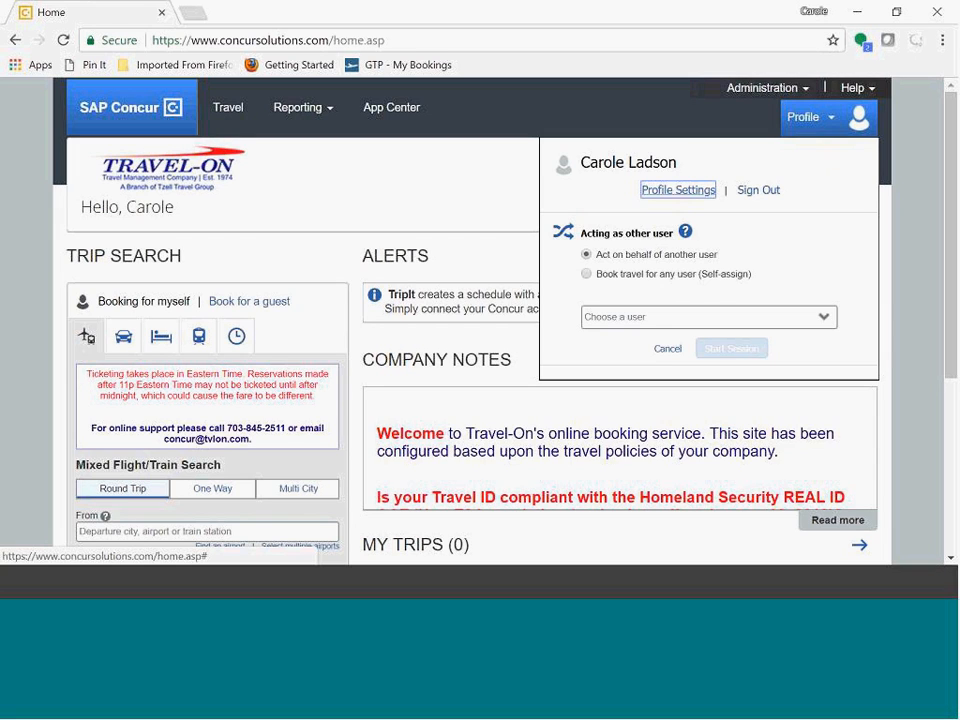
left_click(673, 197)
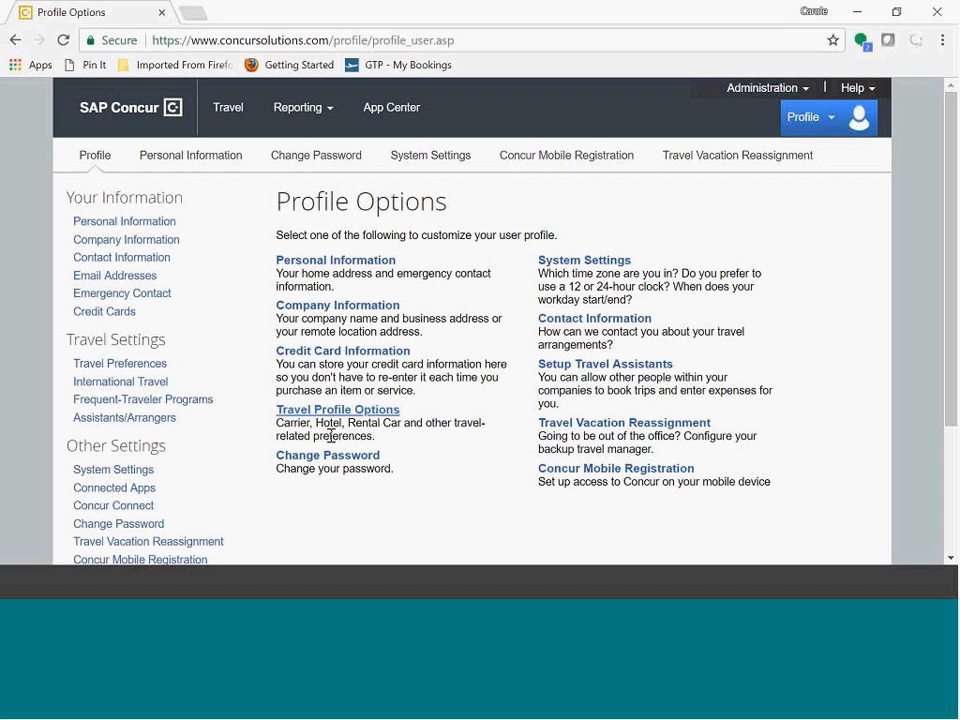
left_click(337, 263)
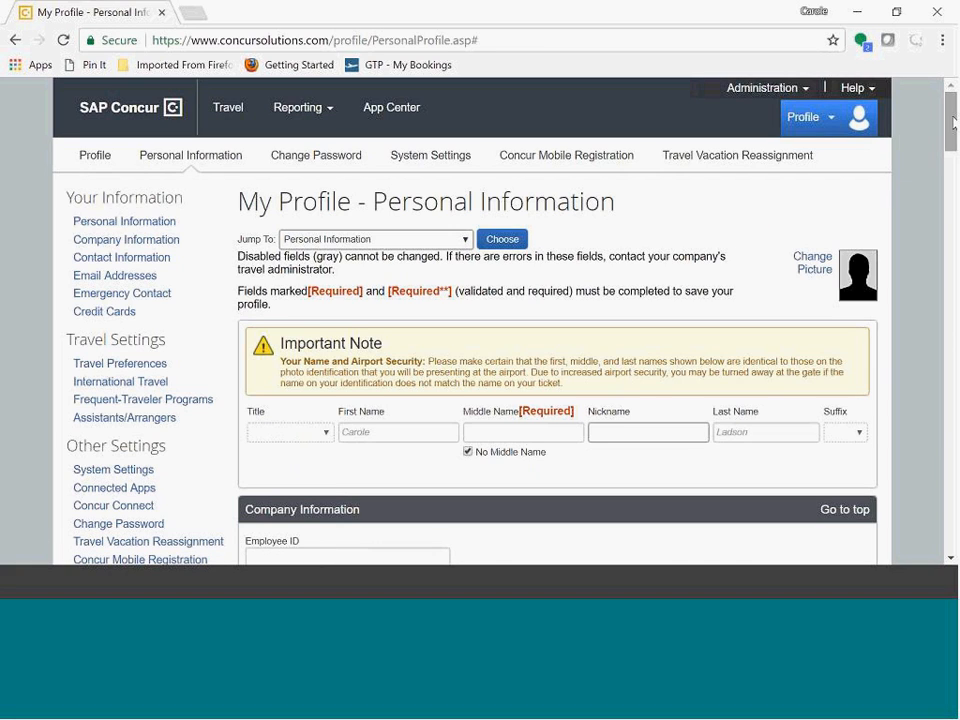
Step: Review the personal profile sections down to the saved credit cards and return to the top
left_click_drag(951, 121, 951, 431)
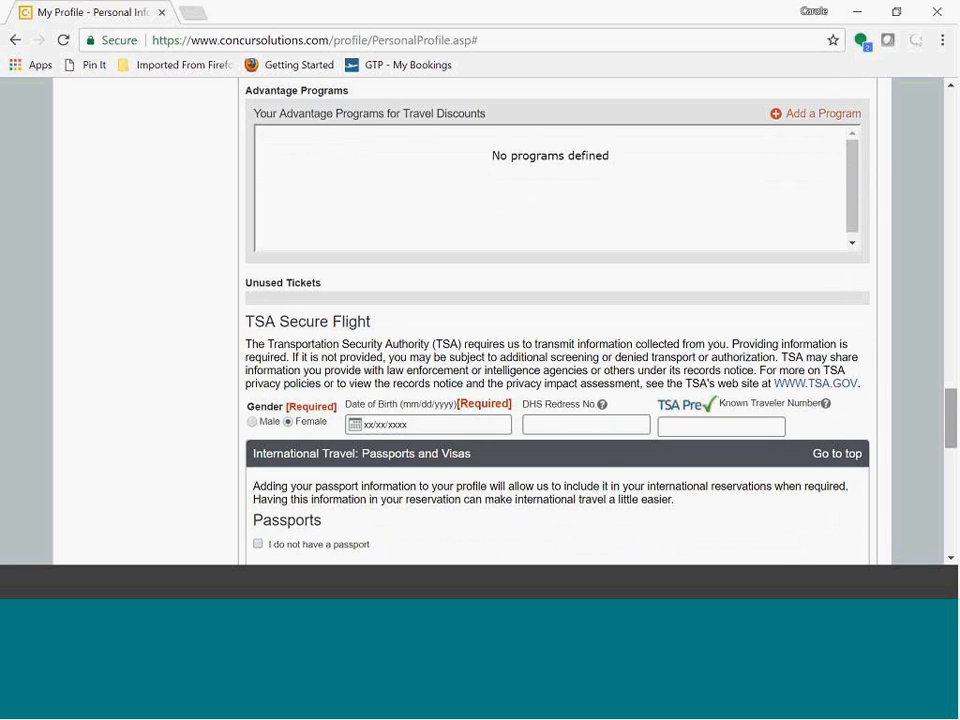
left_click_drag(949, 407, 951, 482)
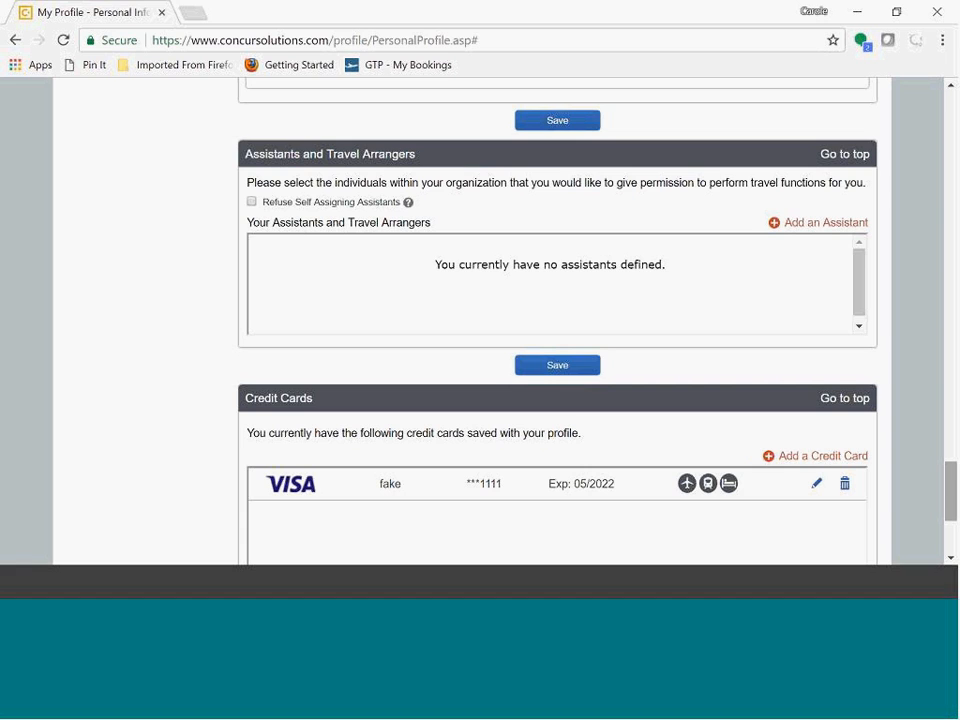
left_click_drag(952, 482, 955, 500)
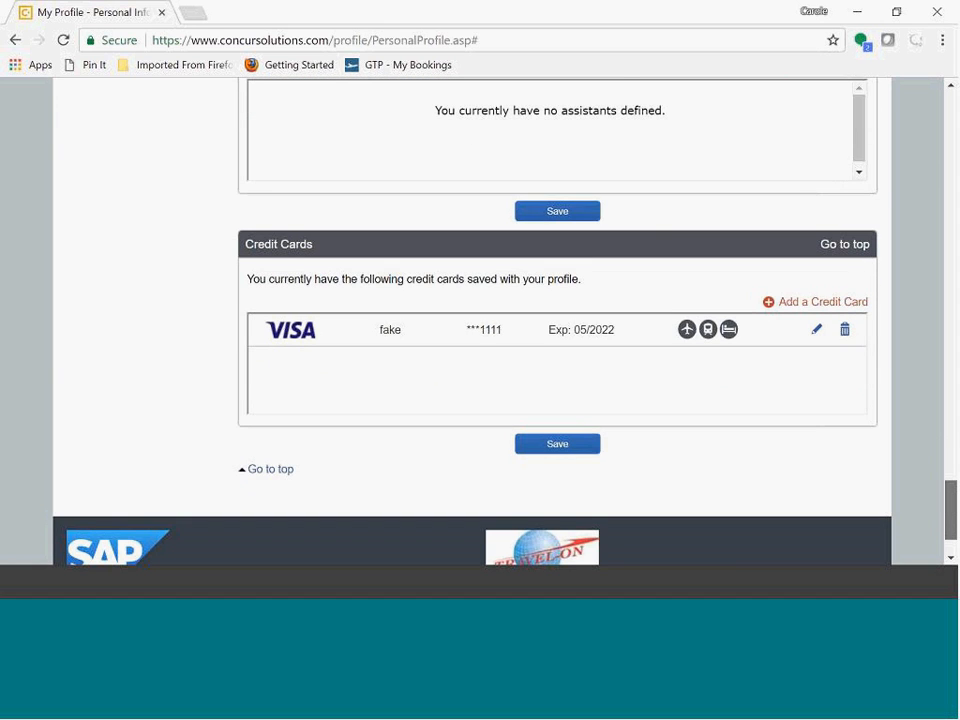
scroll(560, 320, "up", 3)
left_click_drag(951, 490, 950, 115)
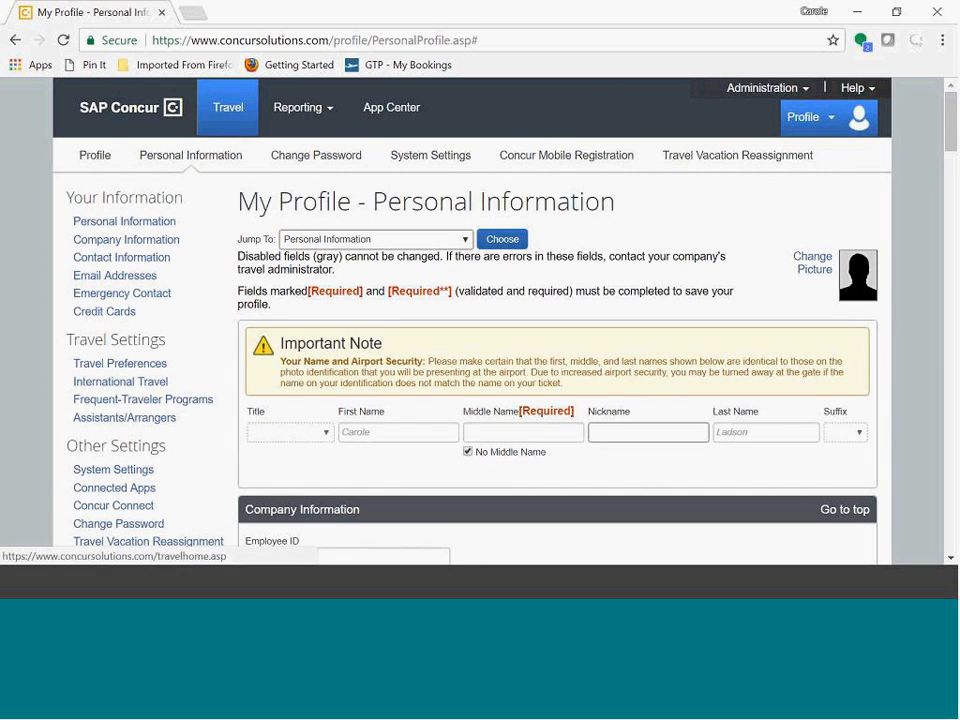
Step: Go to the Travel page and set the flight departure to BWI Baltimore Washington Intl Airport
left_click(225, 118)
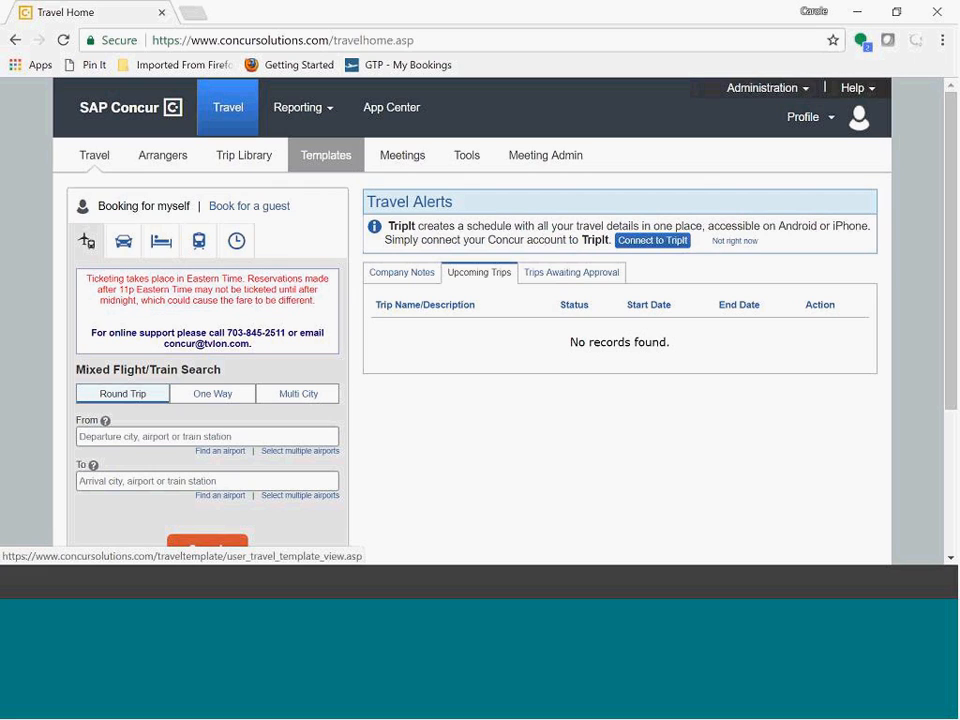
left_click(344, 166)
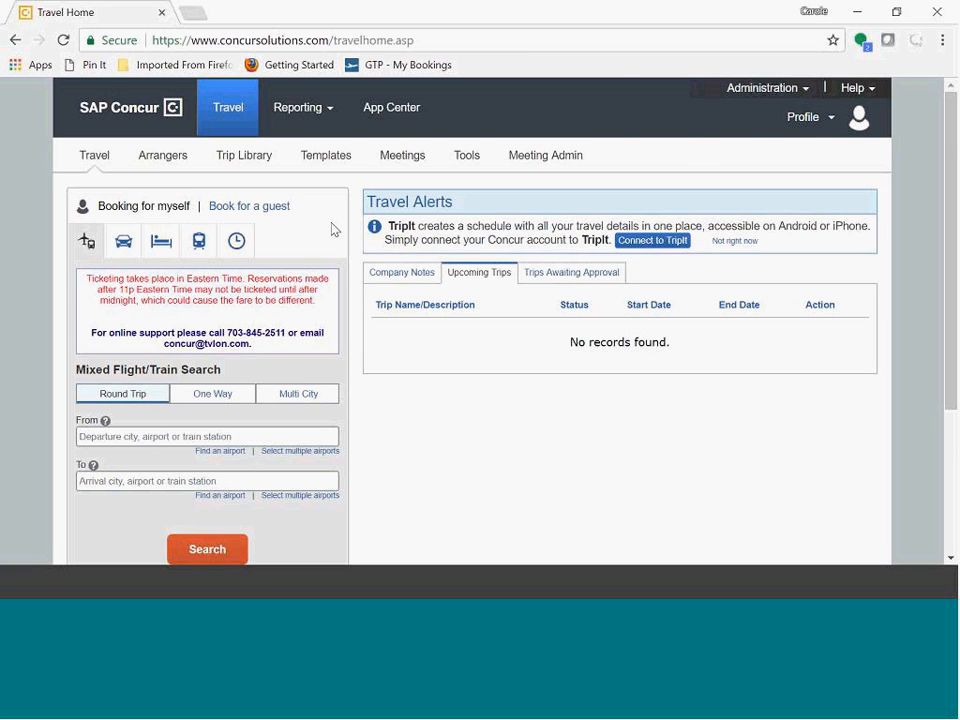
scroll(339, 249, "down", 3)
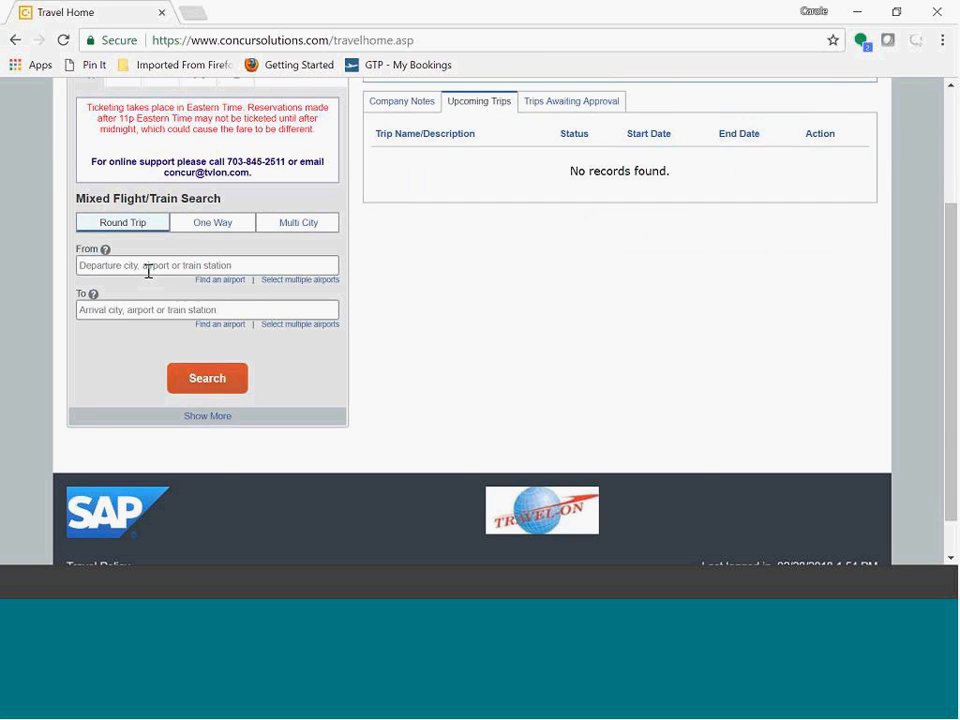
left_click(148, 265)
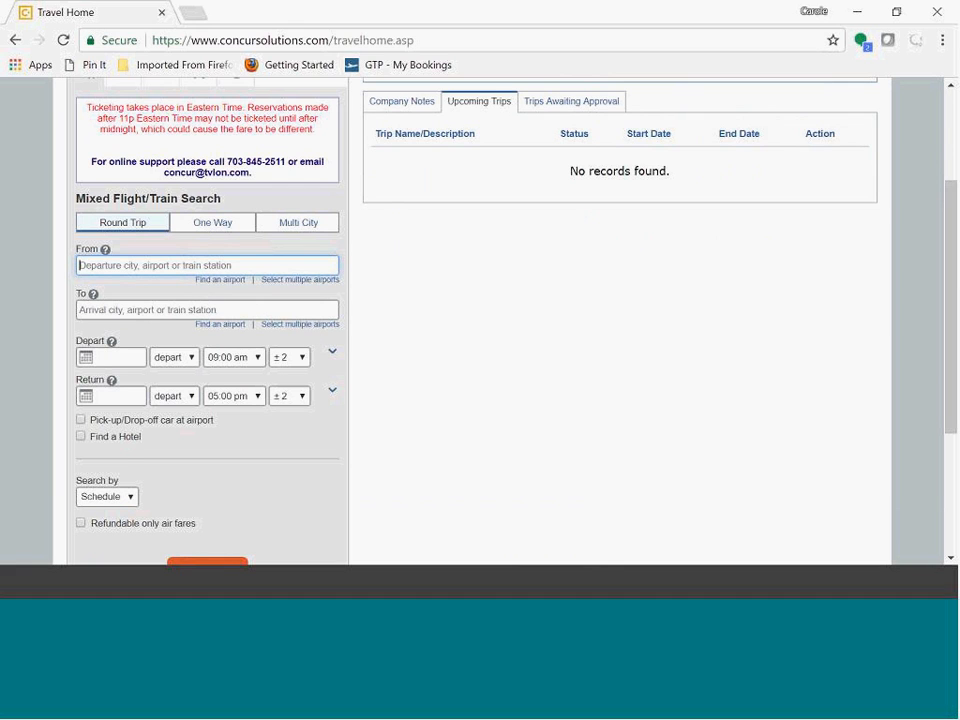
type("bwi")
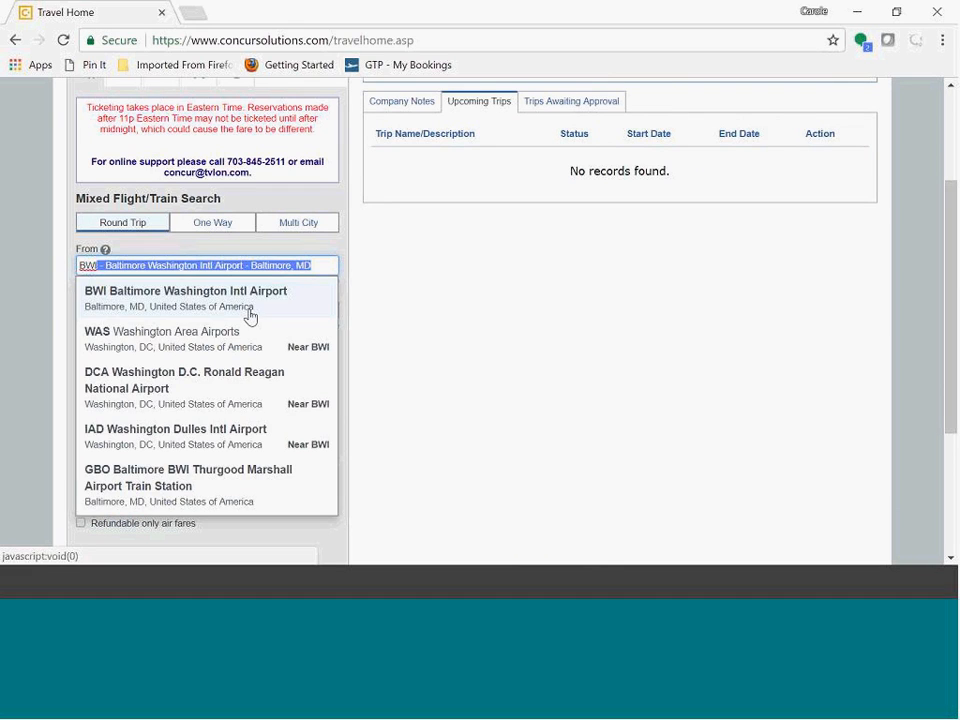
left_click(199, 307)
Step: Set the destination to ATL Atlanta Hartsfield-Jackson Intl Airport
left_click(163, 311)
type("ant")
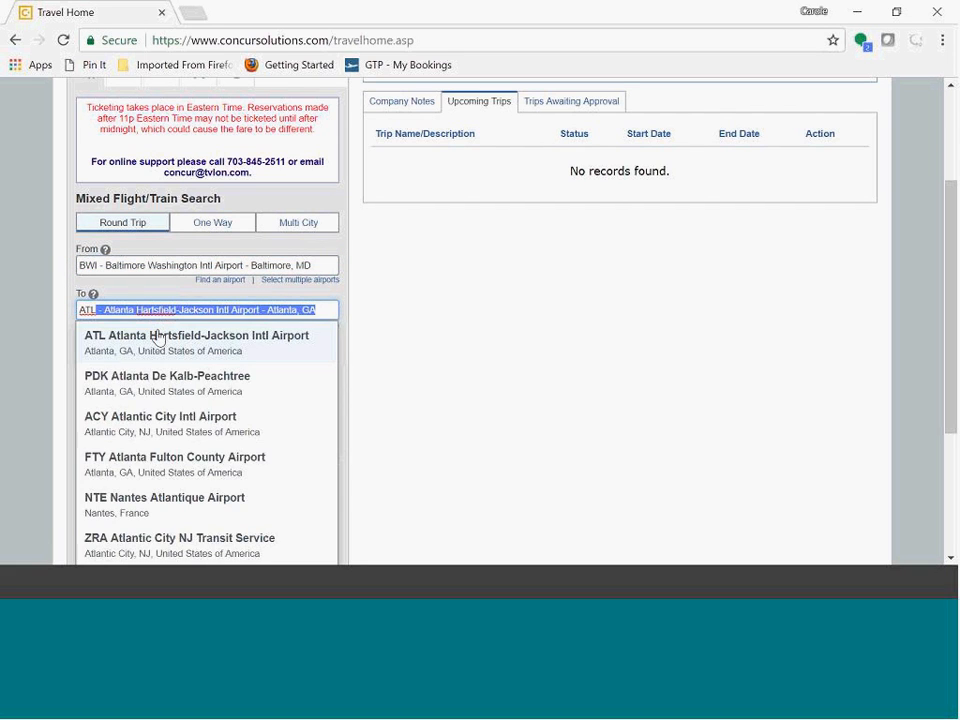
left_click(154, 336)
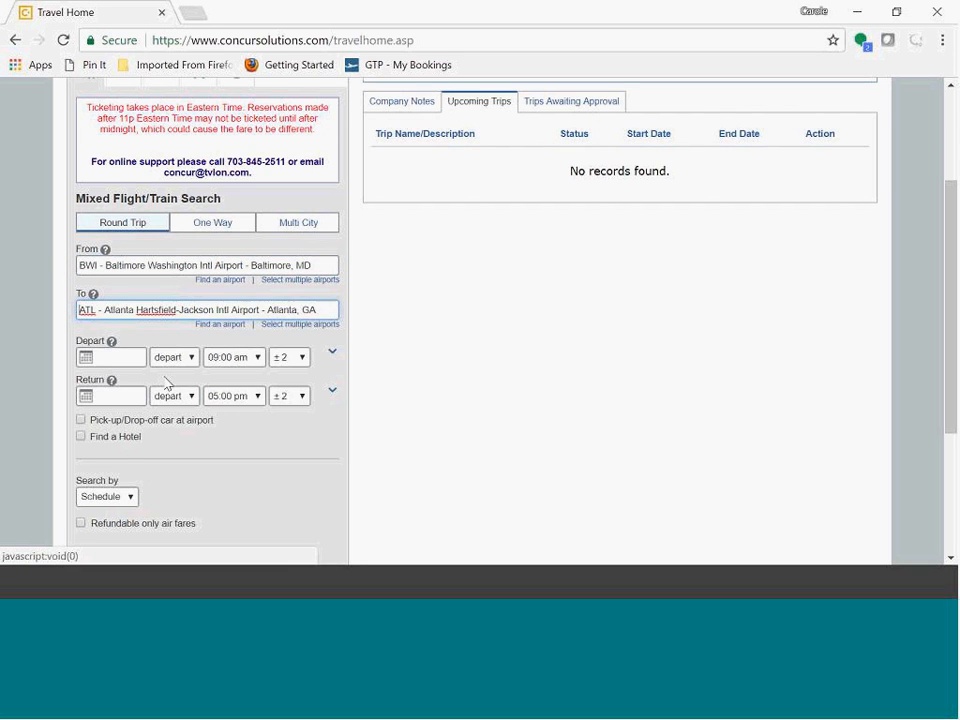
Step: Pick 04/18/2018 as the departure date and 04/19/2018 as the return date
left_click(94, 360)
left_click(170, 375)
left_click(170, 375)
left_click(133, 438)
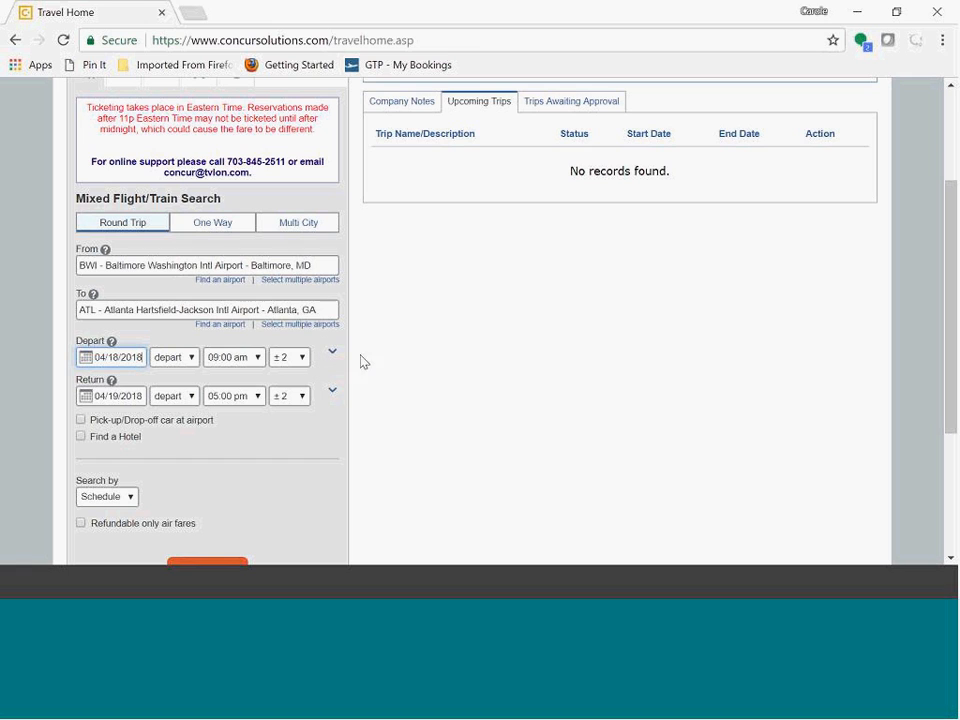
Step: Add an airport car rental and a hotel located near the airport to the search
scroll(394, 378, "down", 1)
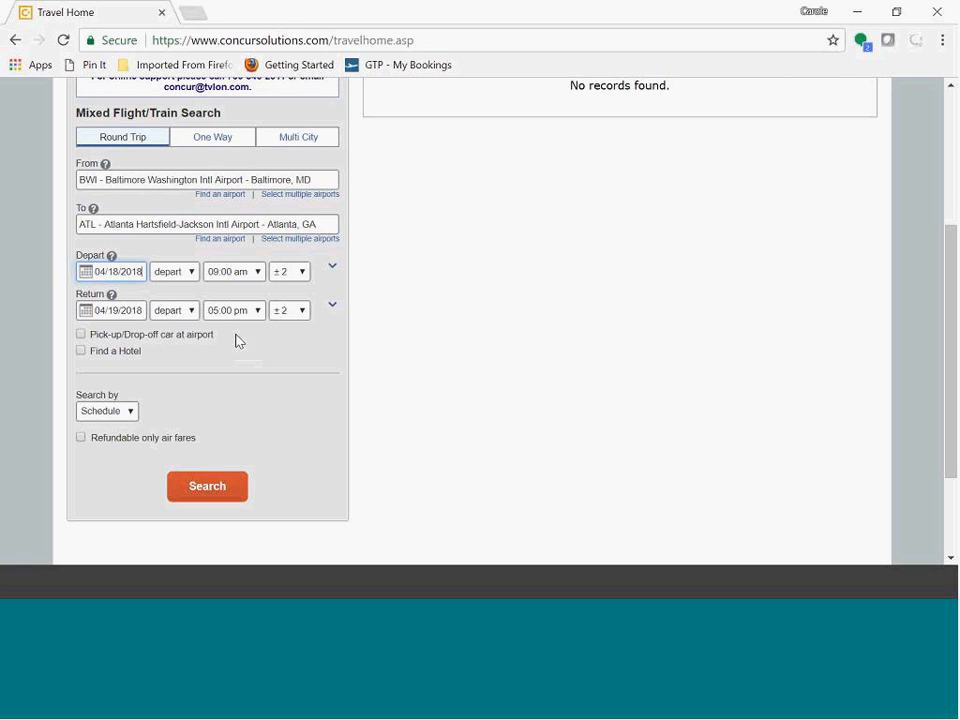
left_click(81, 334)
left_click(81, 351)
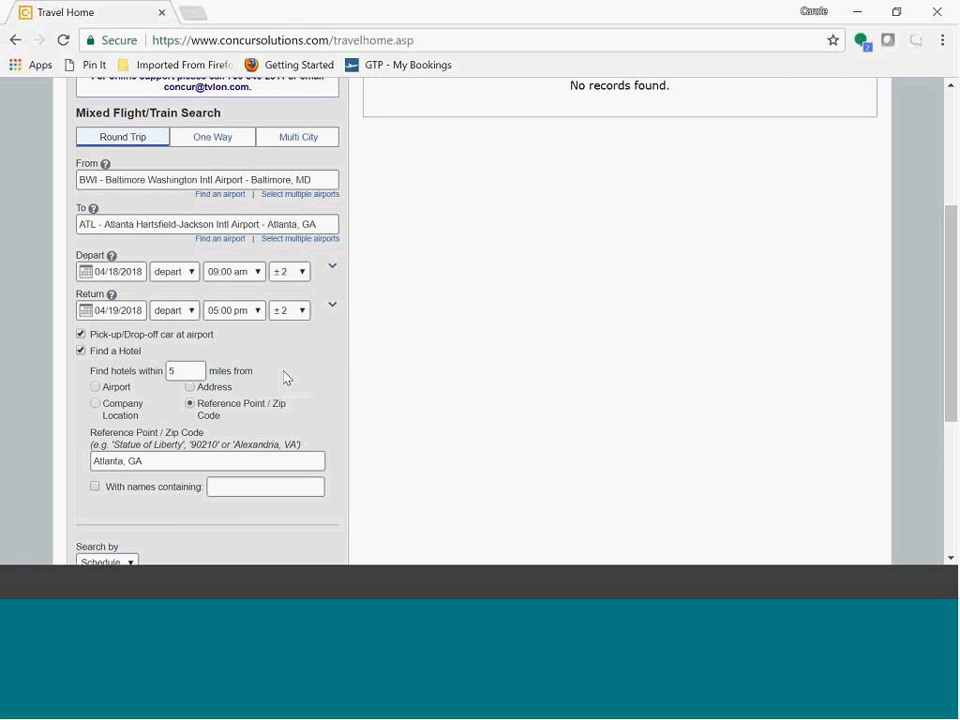
scroll(306, 369, "down", 1)
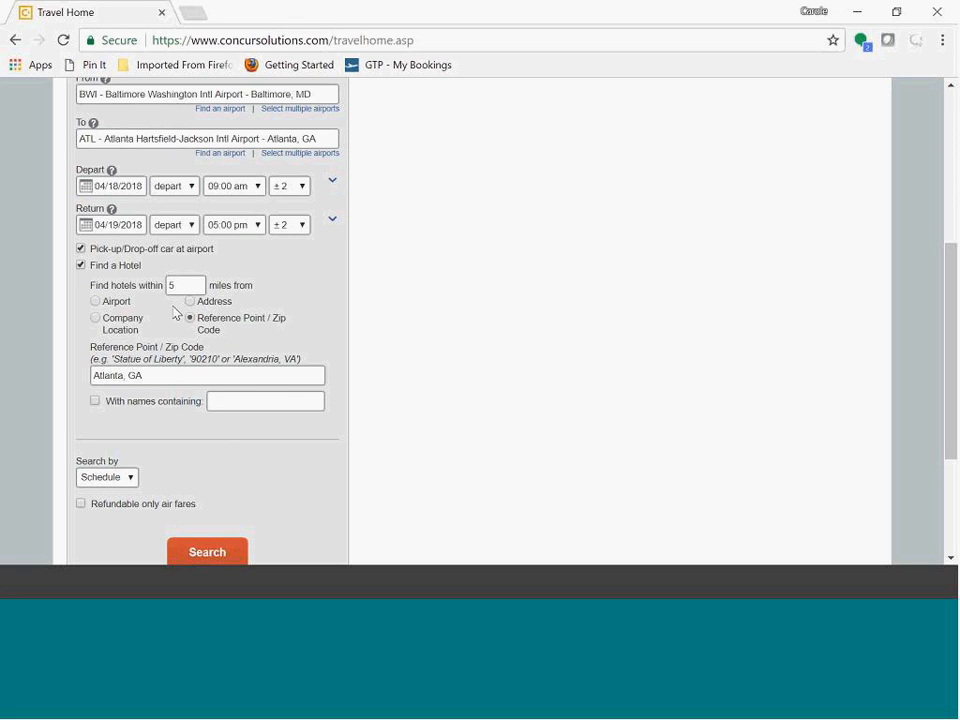
left_click(95, 301)
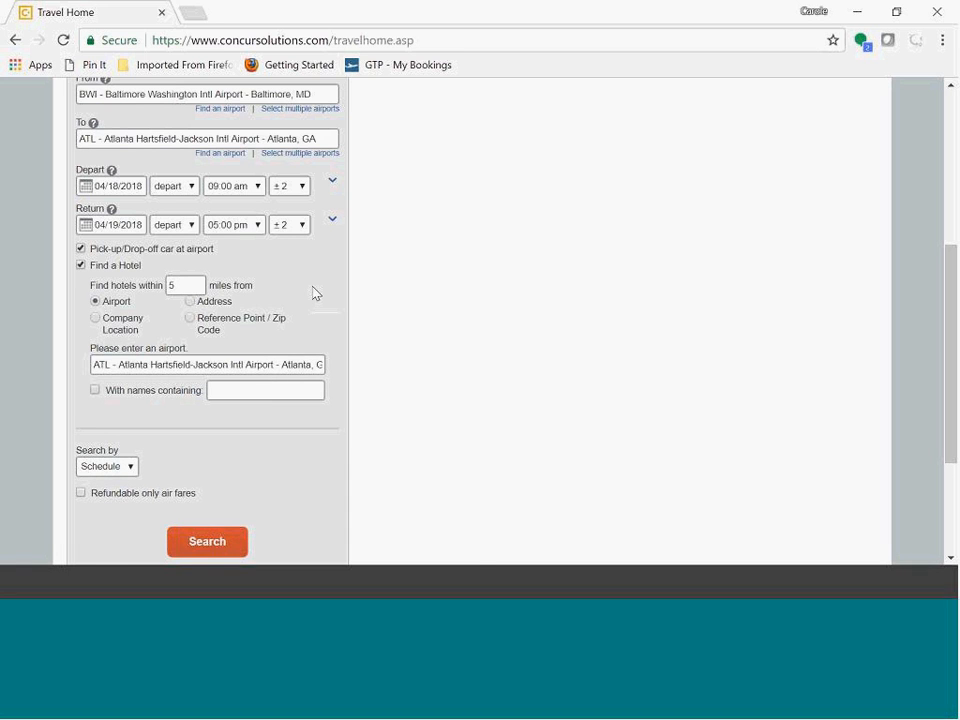
Step: Run the round-trip search sorted by Schedule
scroll(314, 293, "down", 2)
scroll(343, 371, "down", 2)
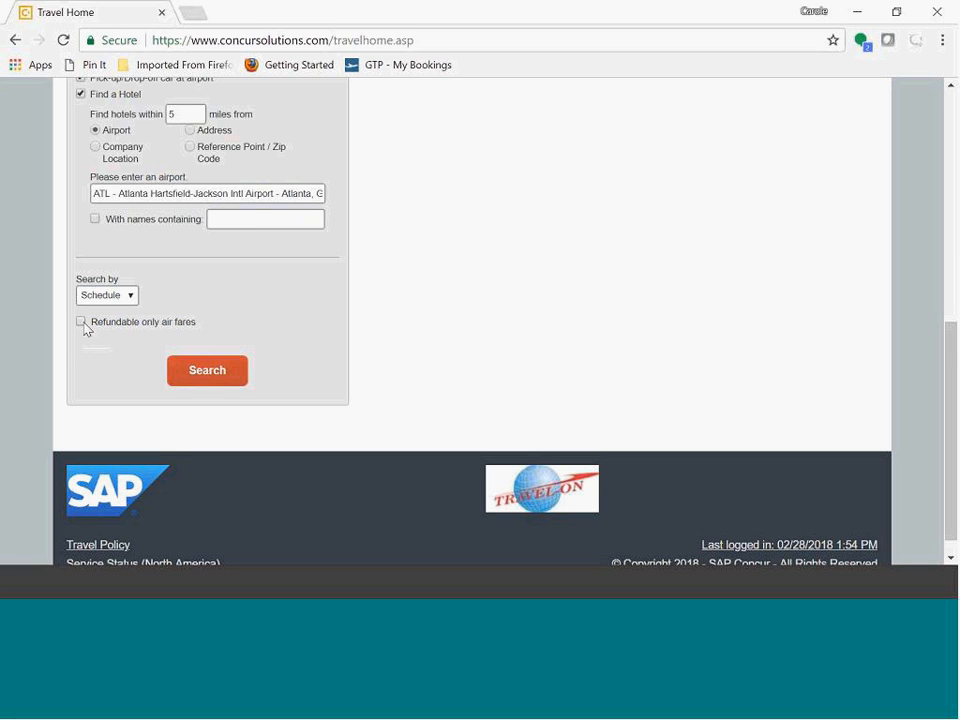
left_click(128, 296)
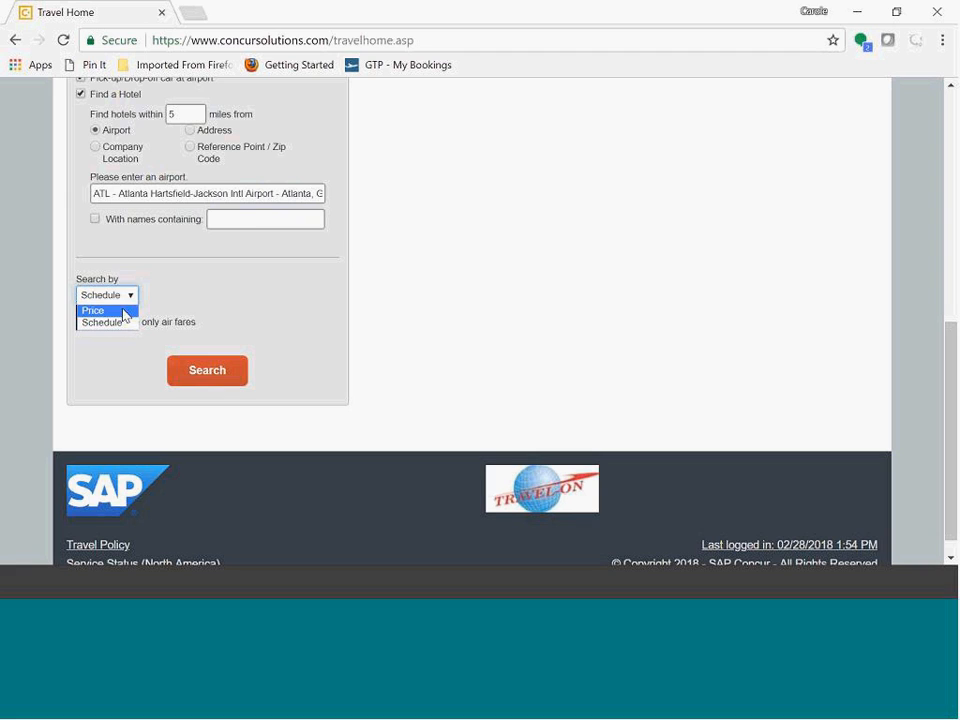
left_click(208, 300)
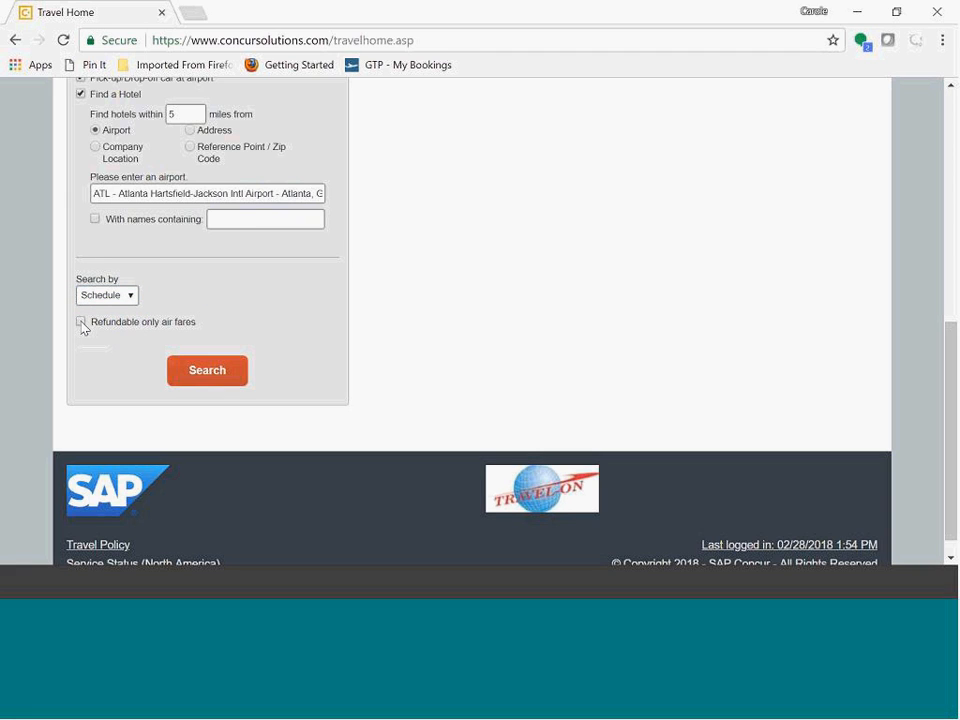
left_click(201, 376)
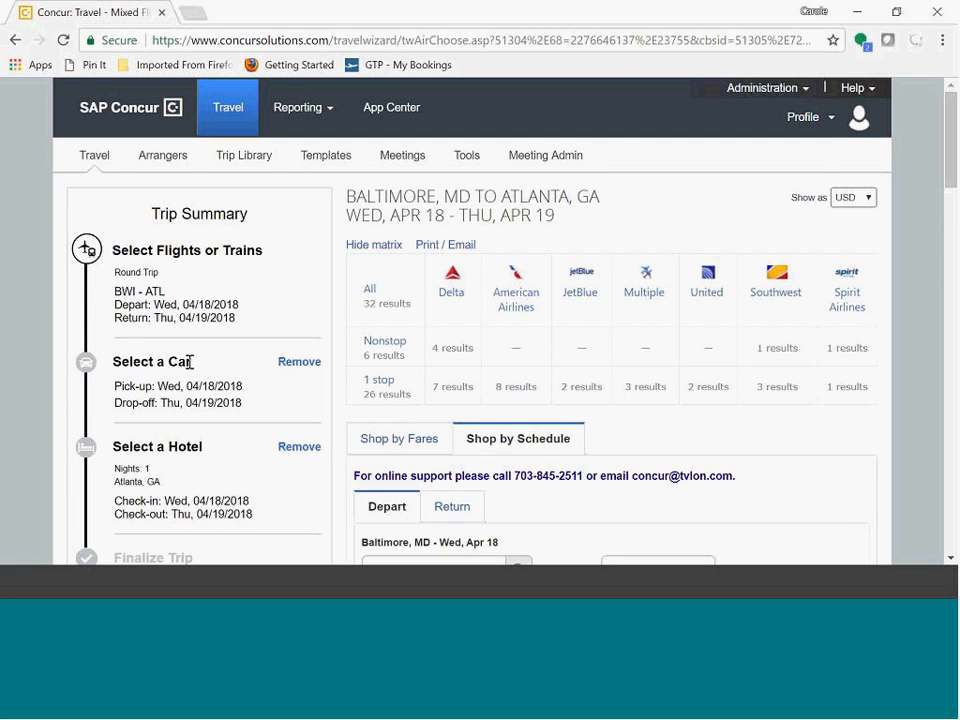
Step: View the flight results shopping by fares, then switch back to shopping by schedule
scroll(189, 365, "down", 1)
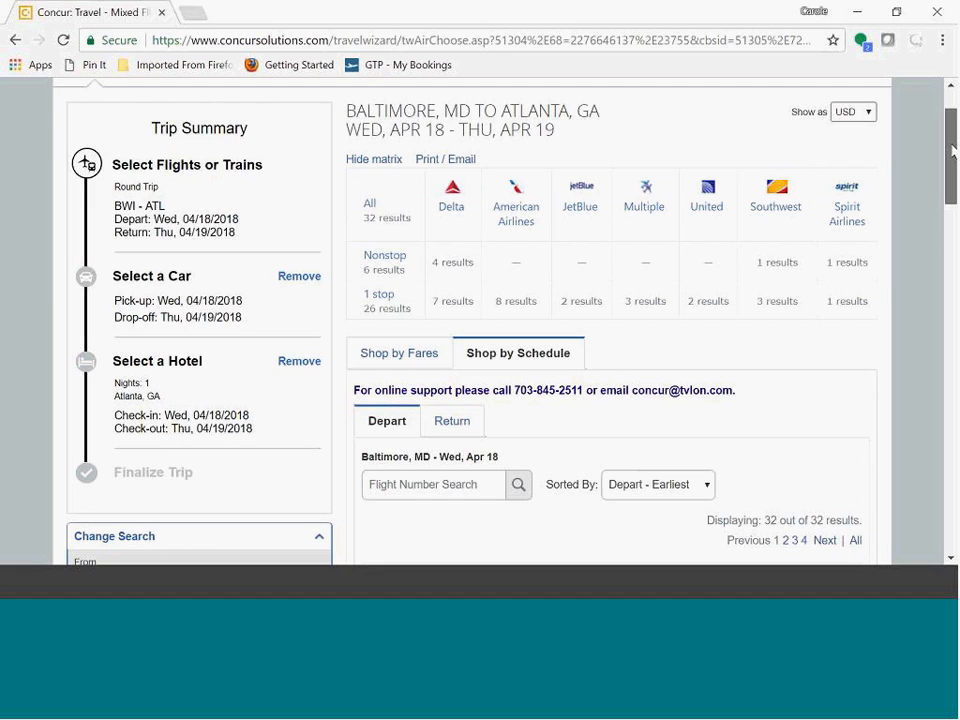
scroll(952, 150, "down", 3)
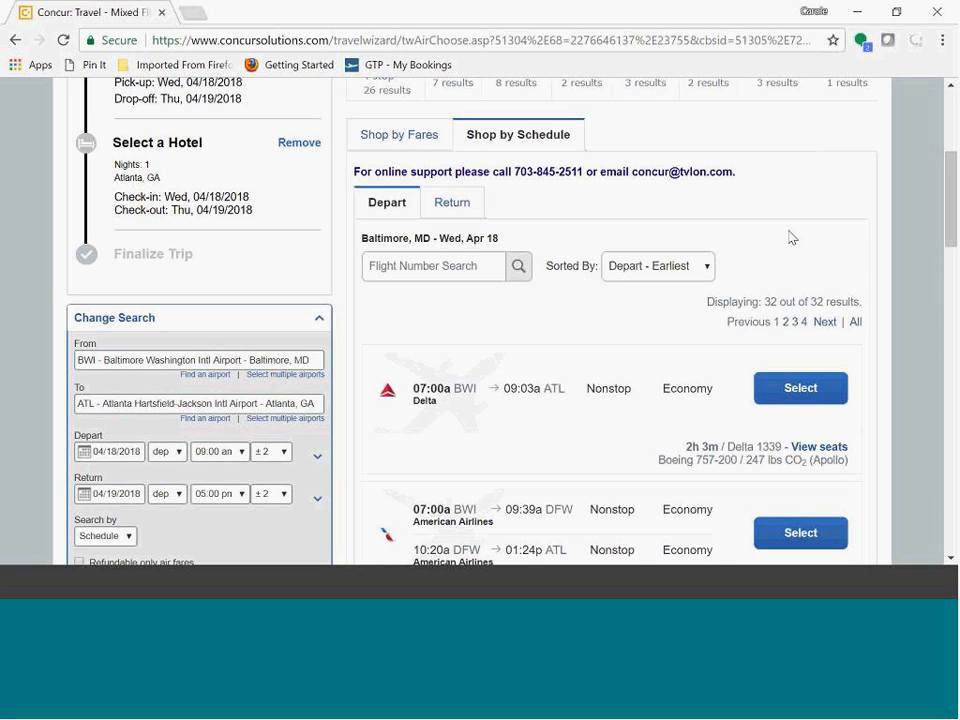
left_click(380, 139)
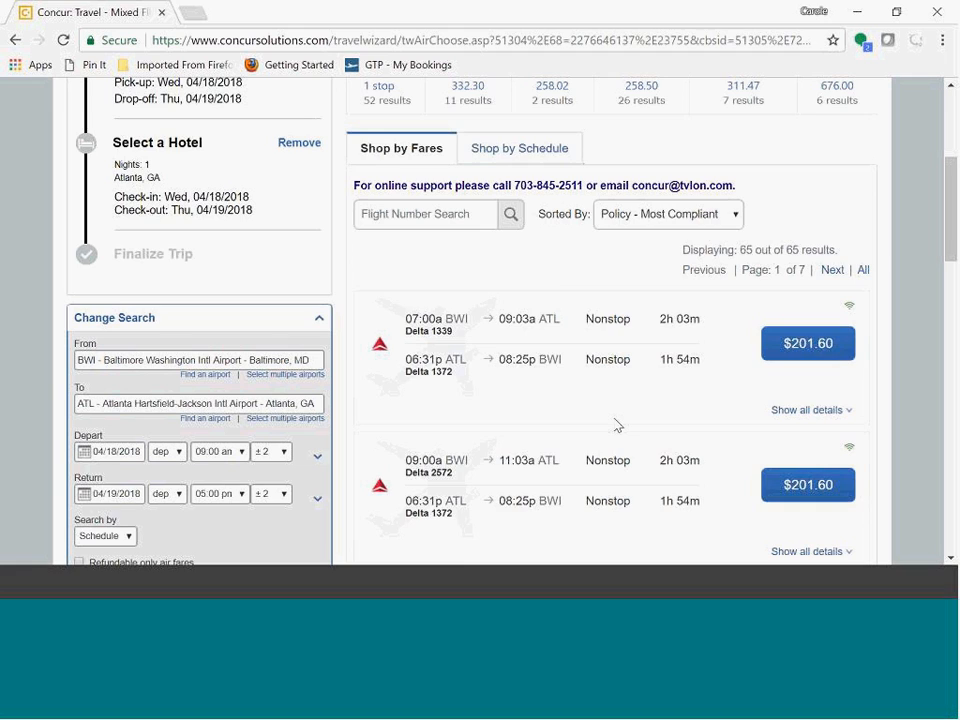
scroll(618, 426, "down", 1)
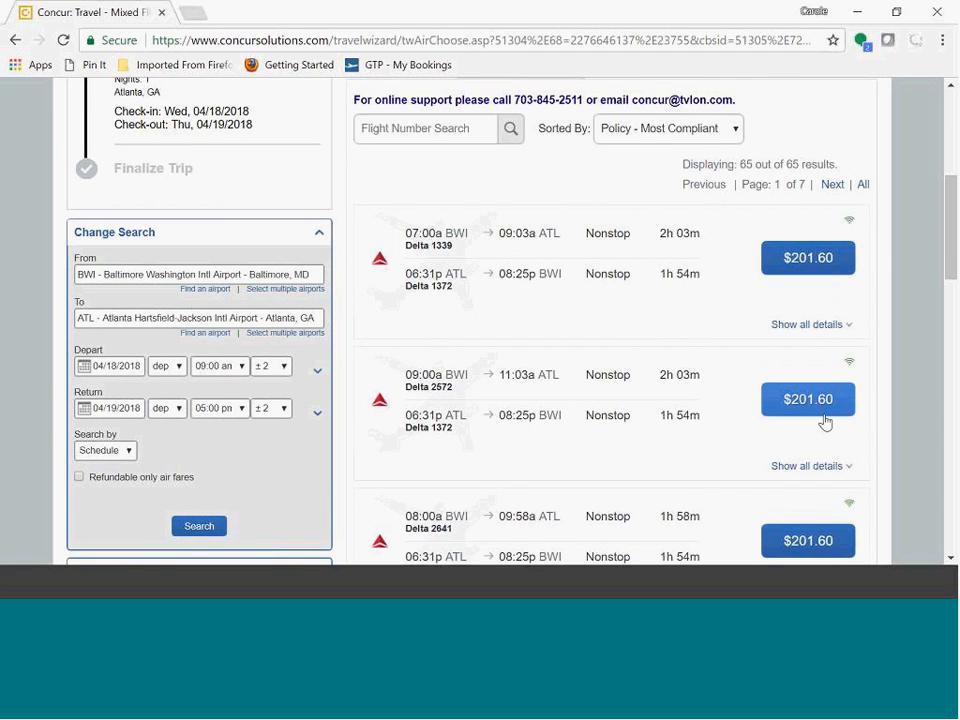
scroll(645, 455, "up", 1)
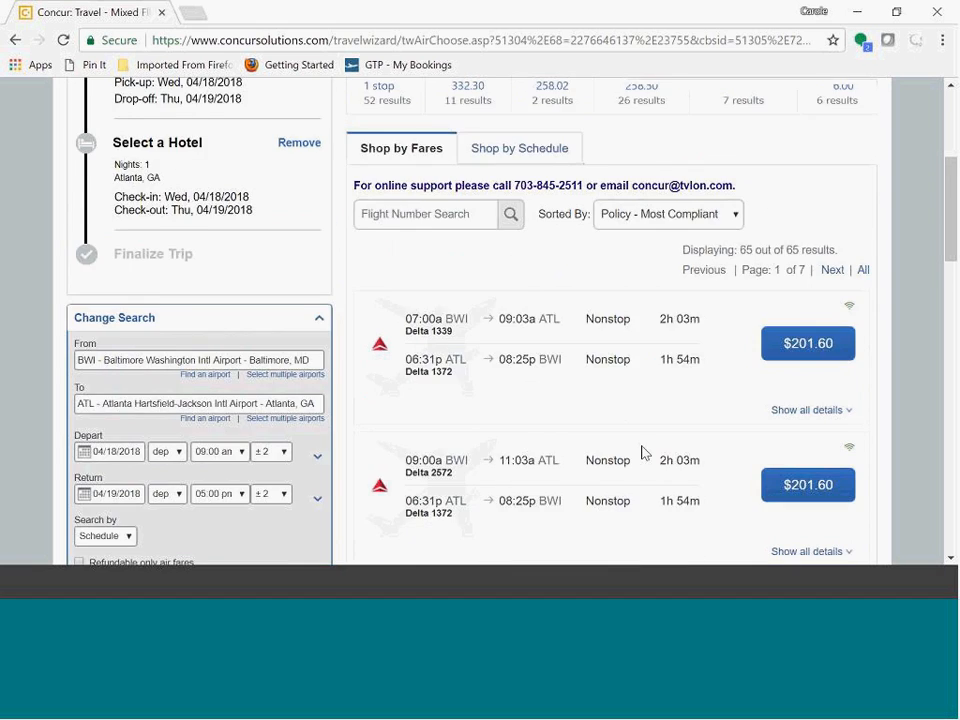
scroll(645, 455, "up", 2)
left_click(506, 321)
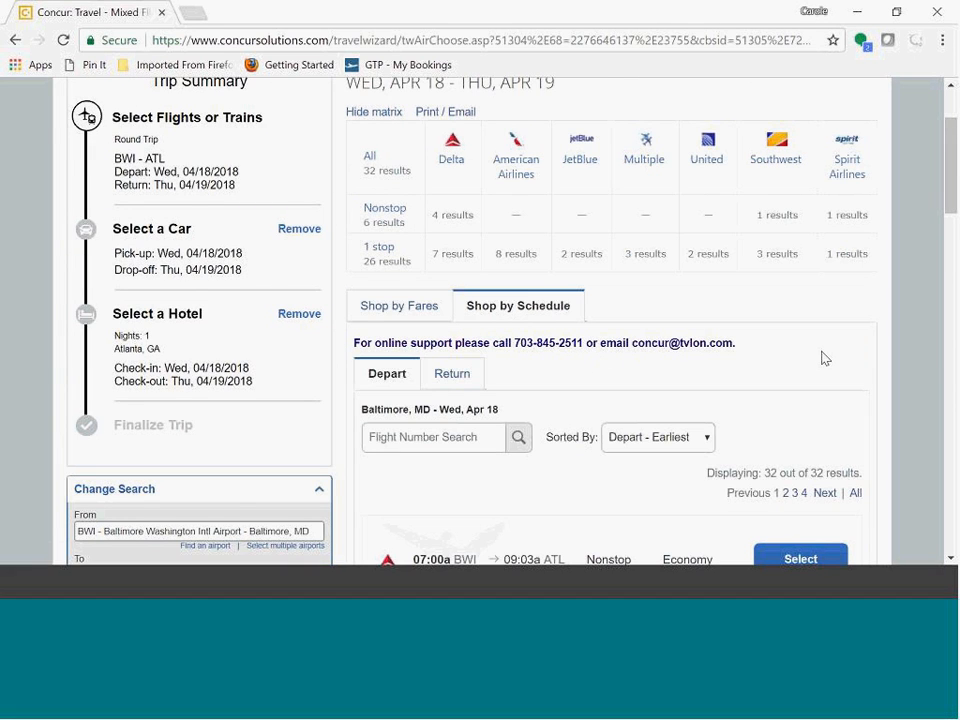
Step: Browse the departing flights and select the 07:00a Delta nonstop from BWI to ATL
scroll(824, 358, "down", 1)
scroll(821, 358, "down", 2)
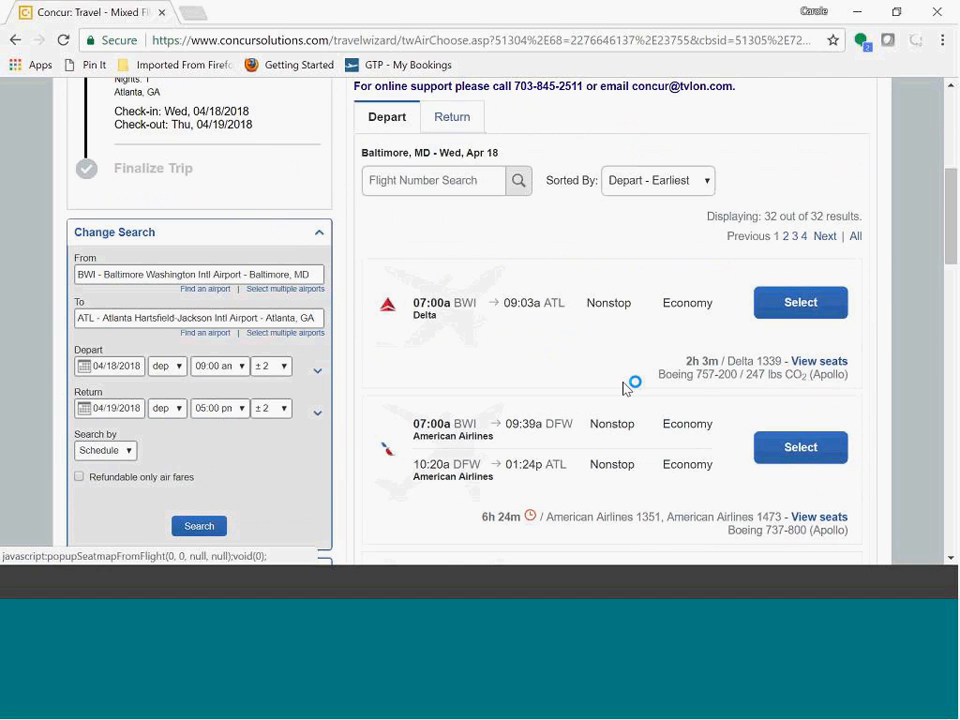
scroll(624, 388, "down", 1)
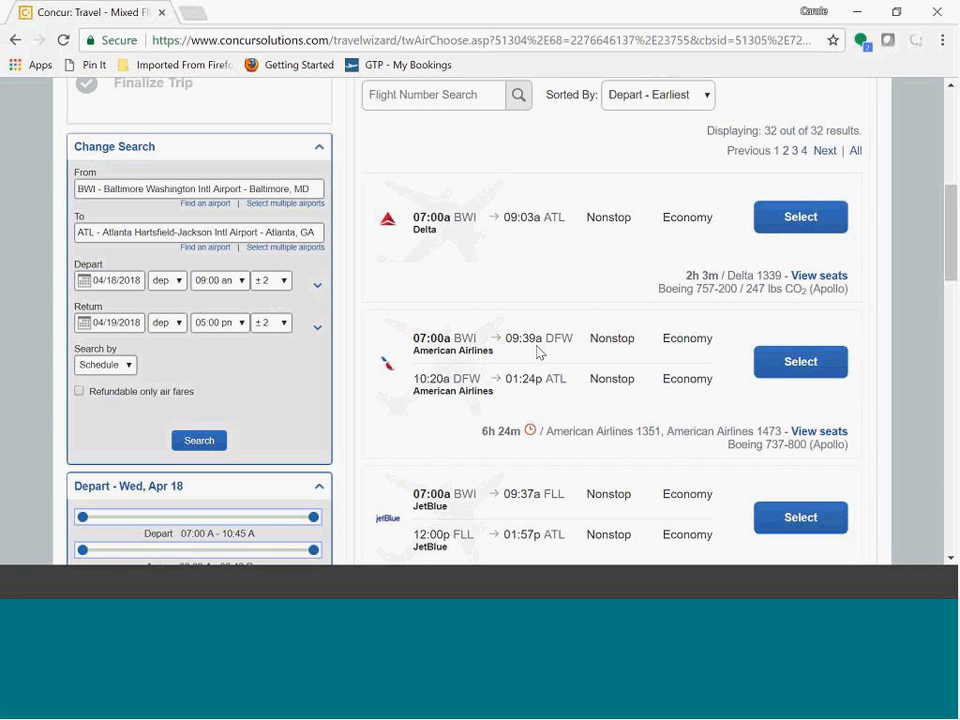
scroll(536, 293, "down", 3)
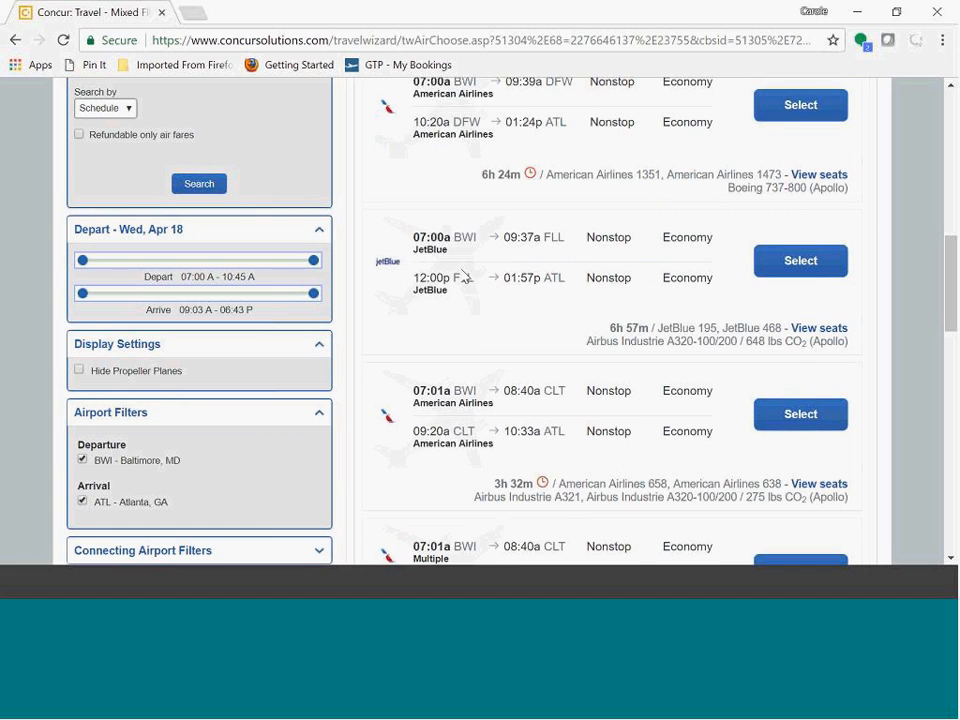
scroll(508, 514, "down", 1)
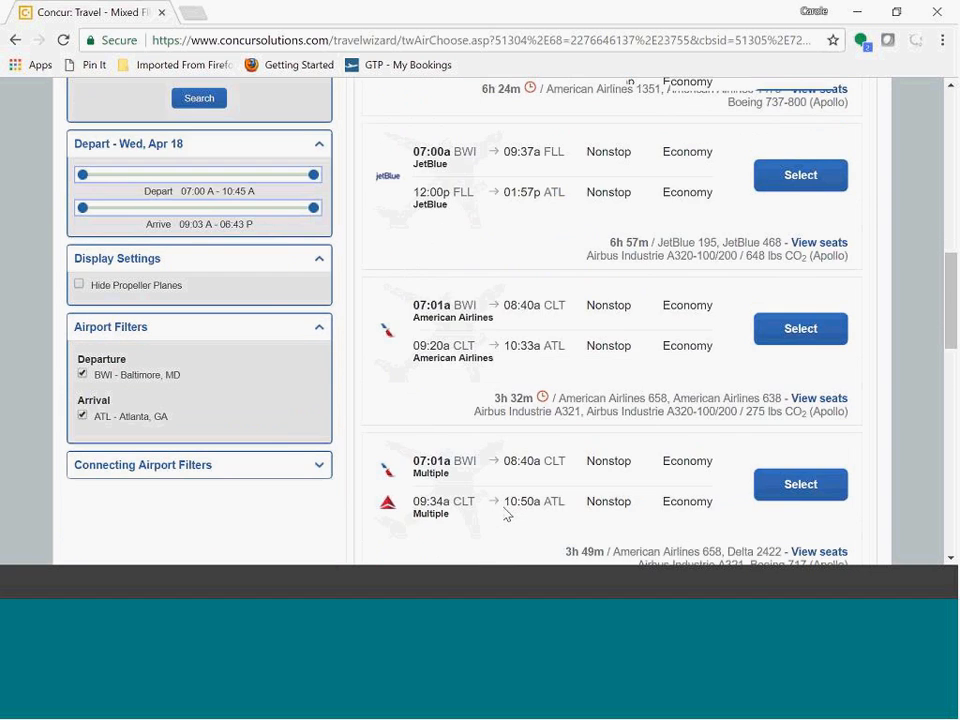
scroll(508, 514, "down", 2)
scroll(508, 514, "up", 4)
scroll(508, 514, "up", 3)
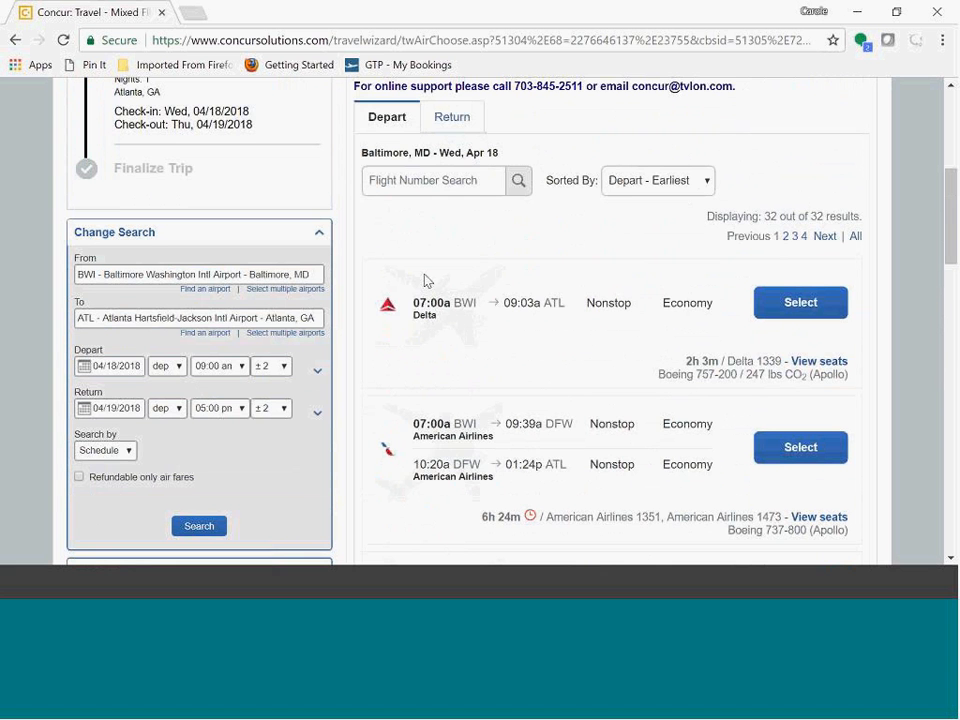
left_click(799, 302)
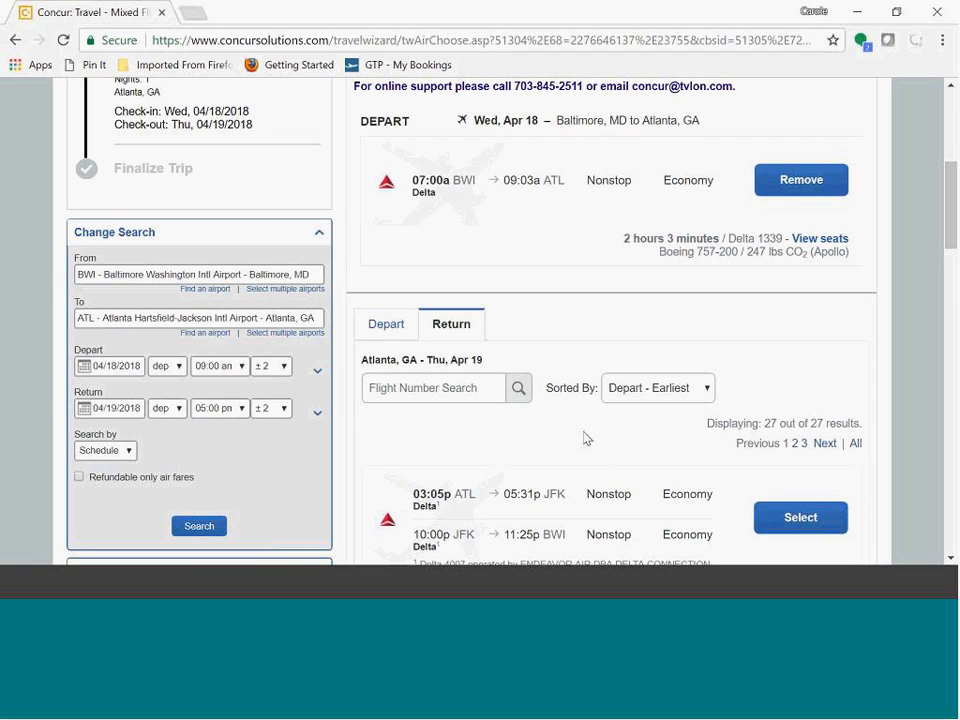
Step: Browse the return flights and select the 03:47p Delta nonstop from ATL to BWI
scroll(587, 435, "down", 1)
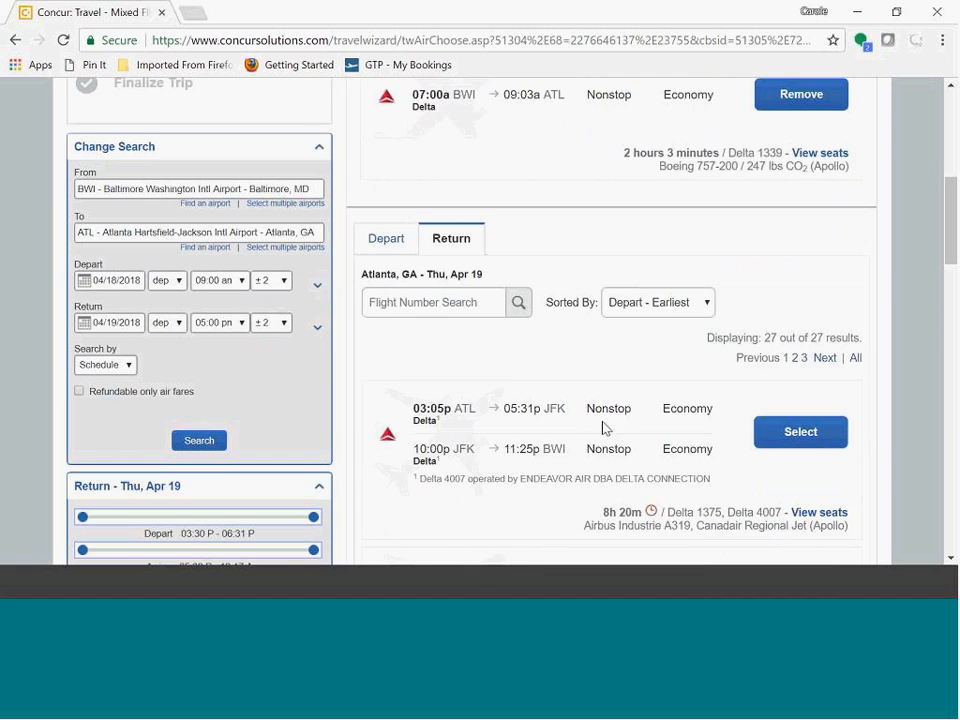
scroll(529, 408, "down", 1)
scroll(528, 411, "down", 1)
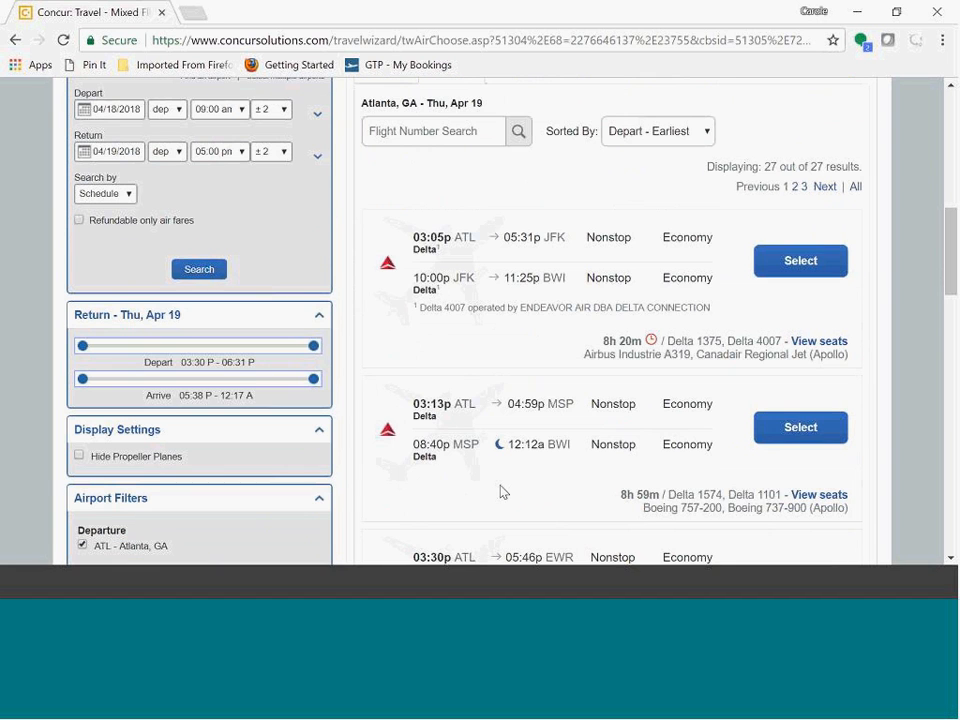
scroll(505, 488, "down", 1)
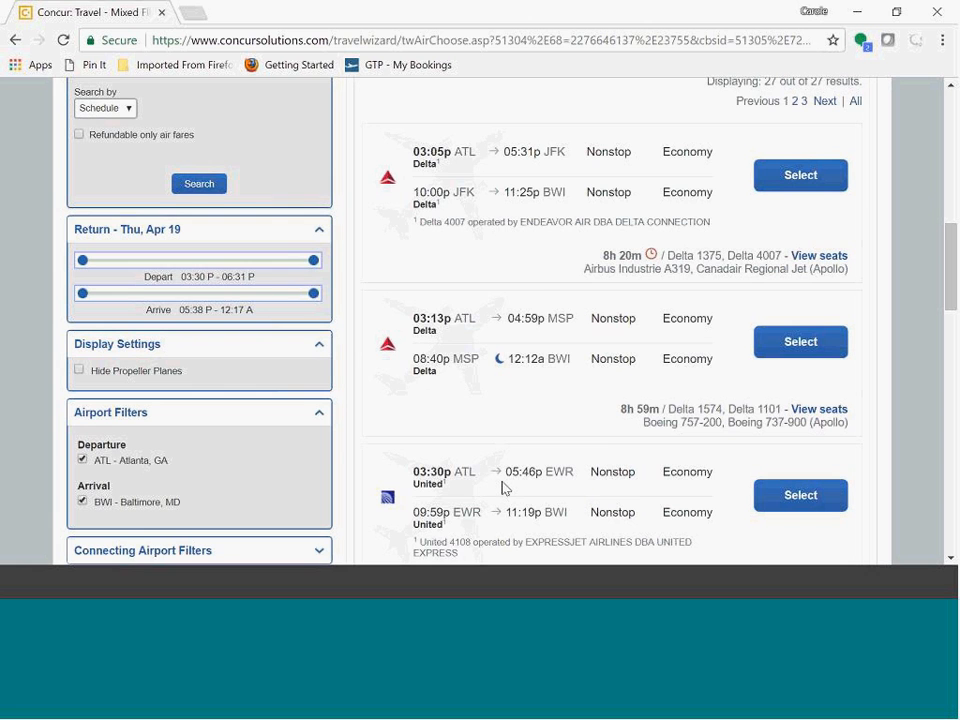
scroll(503, 488, "down", 2)
scroll(516, 480, "up", 2)
scroll(553, 371, "up", 1)
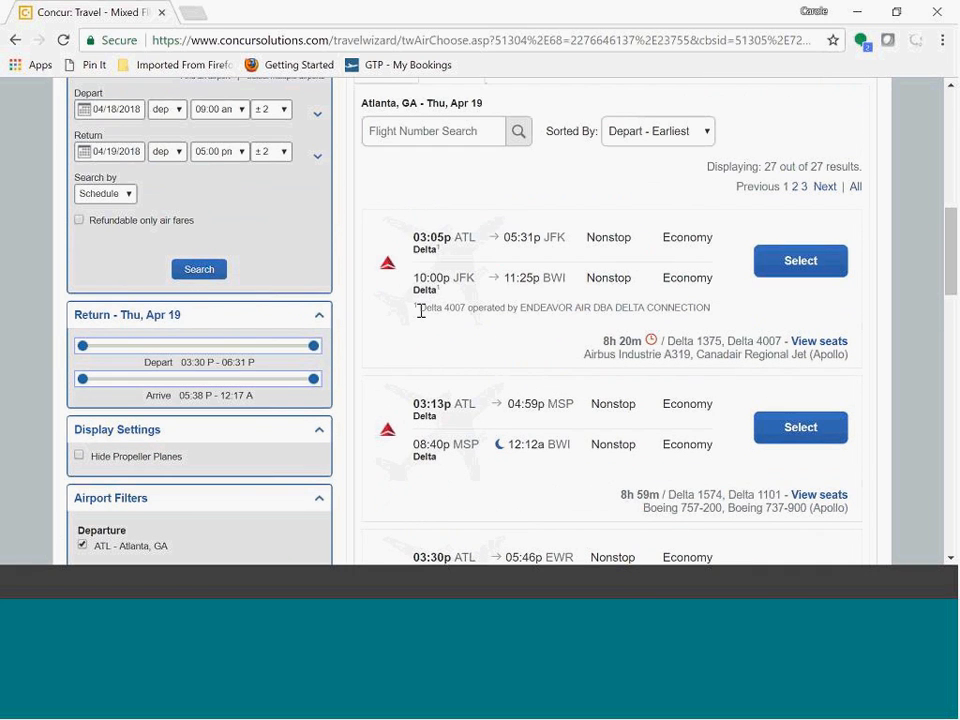
scroll(536, 340, "down", 5)
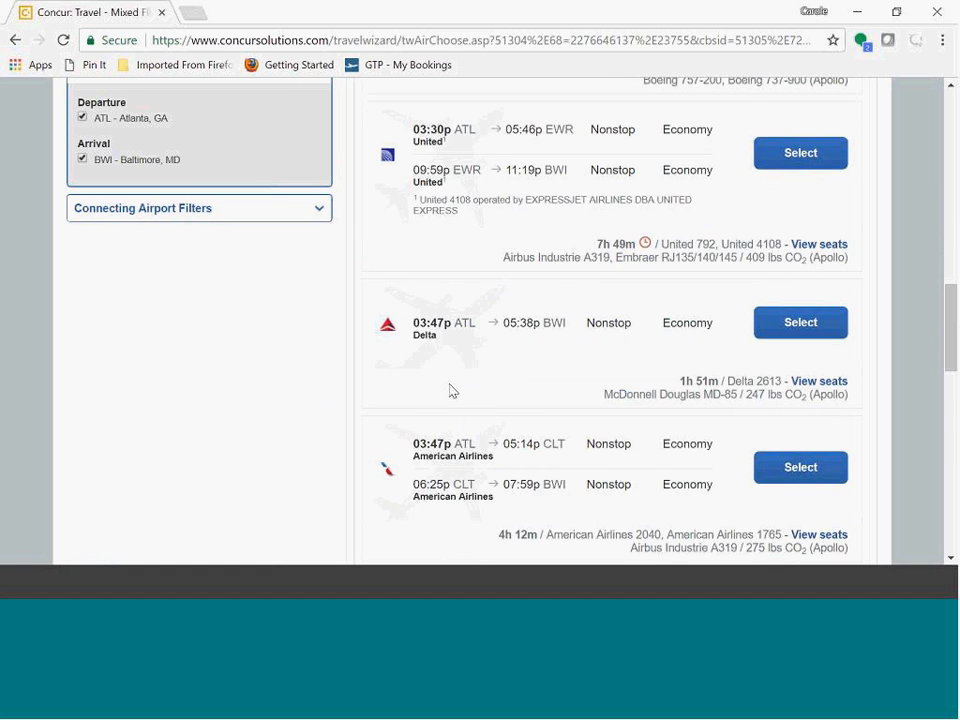
scroll(450, 390, "down", 2)
scroll(481, 390, "down", 3)
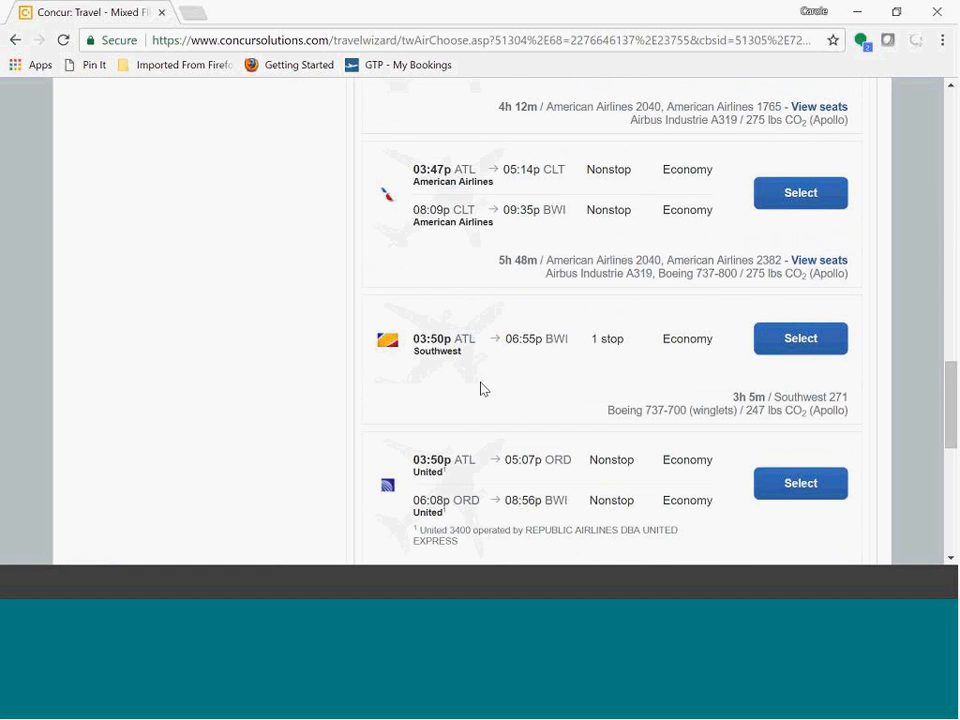
scroll(483, 393, "down", 5)
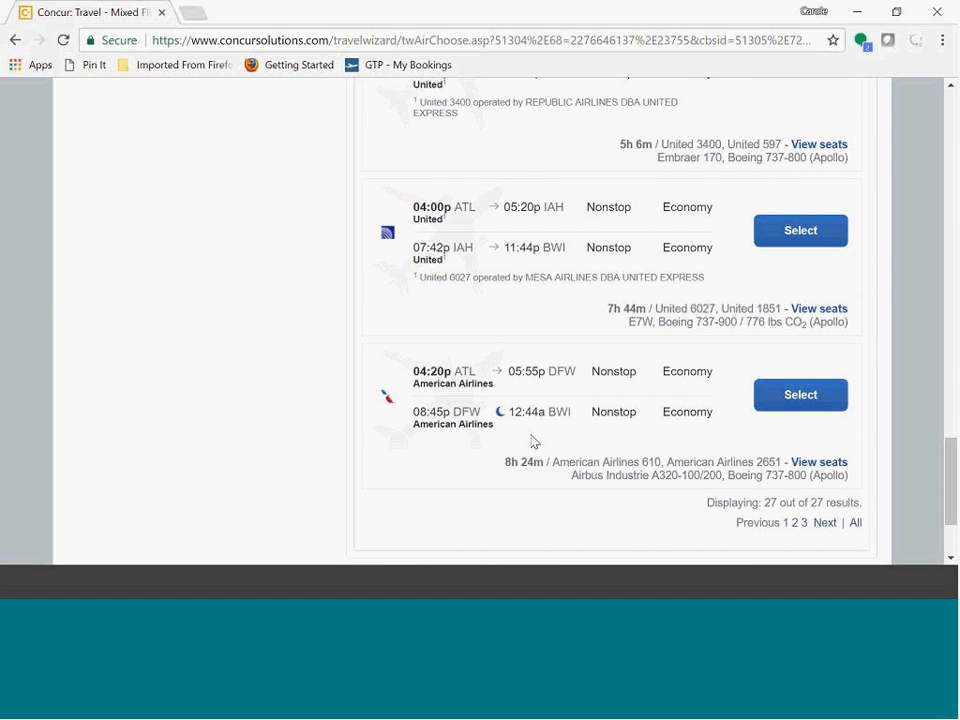
scroll(533, 425, "up", 8)
scroll(545, 370, "up", 1)
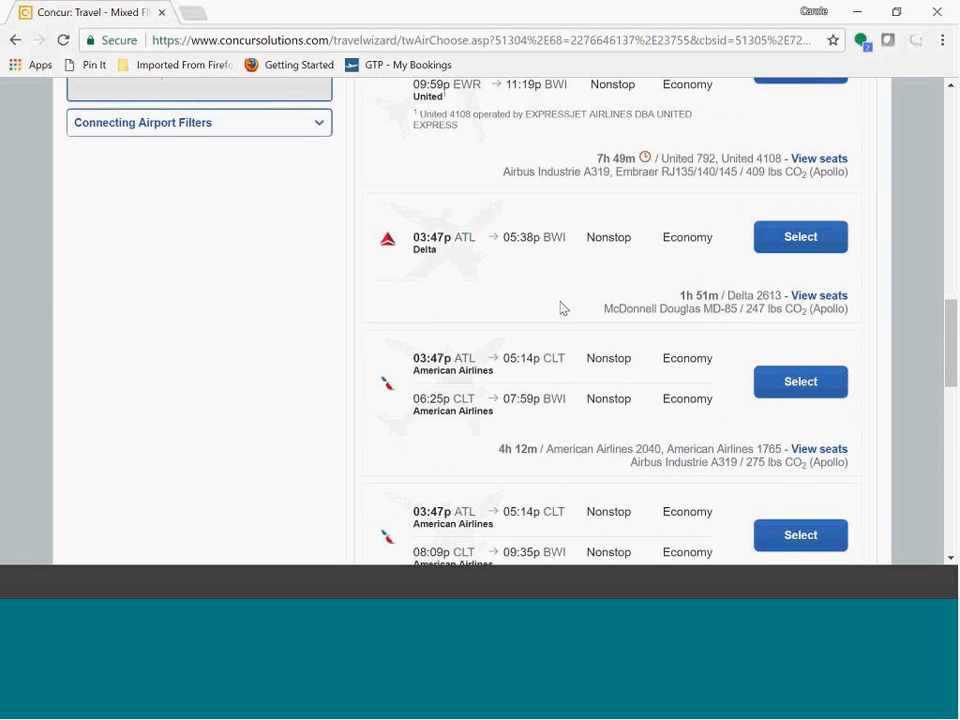
left_click(807, 245)
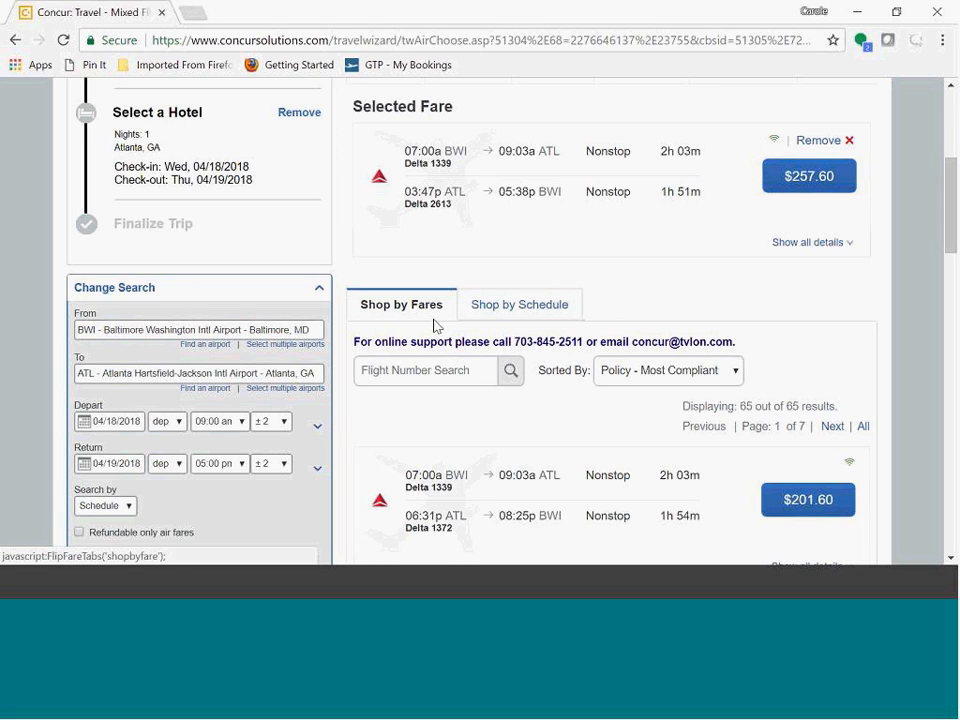
Step: Show all details of the selected $257.60 Delta fare and choose that fare to continue
scroll(474, 336, "down", 1)
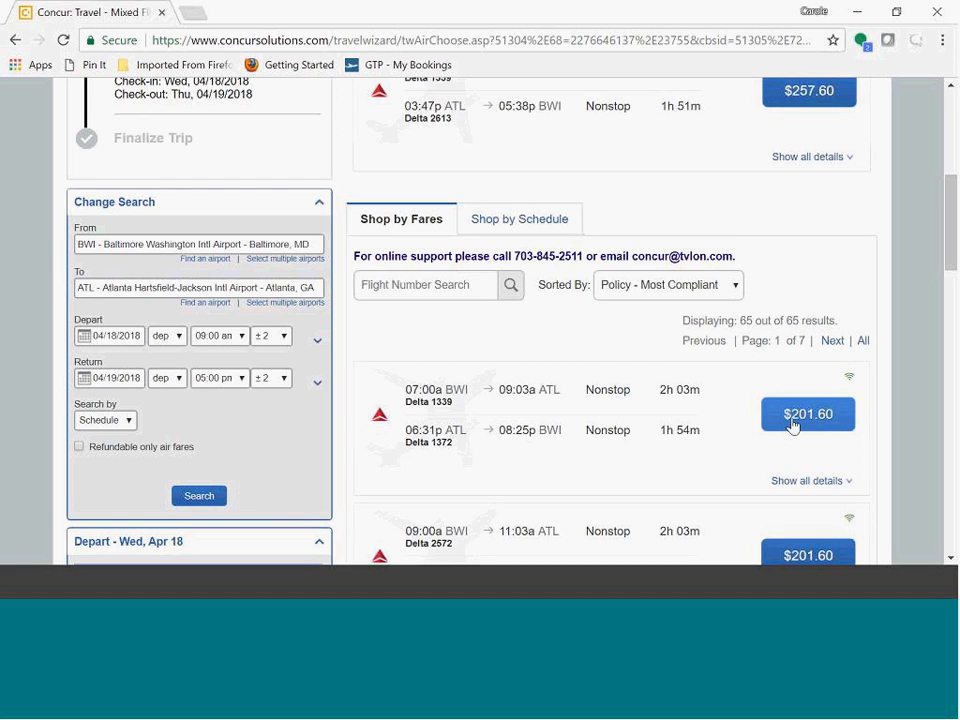
scroll(679, 457, "up", 2)
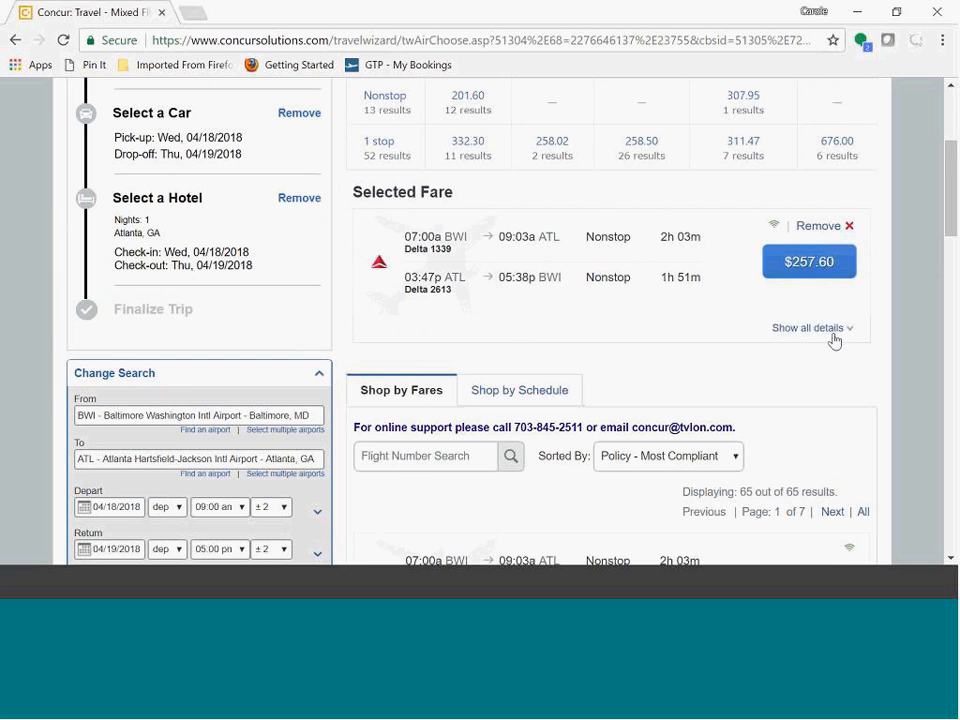
left_click(833, 330)
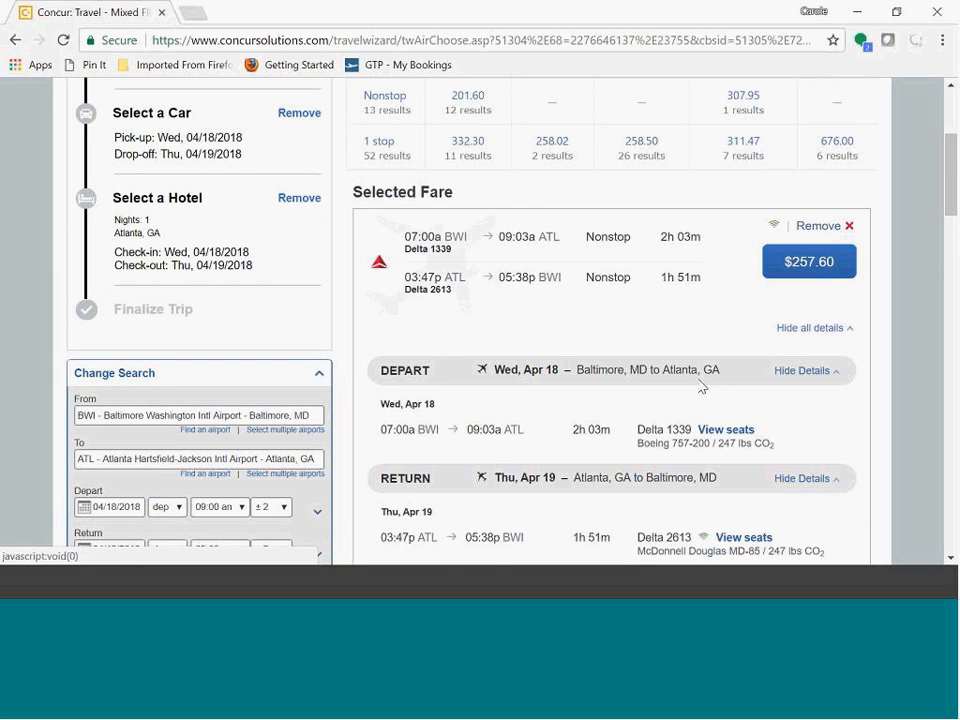
scroll(701, 384, "down", 2)
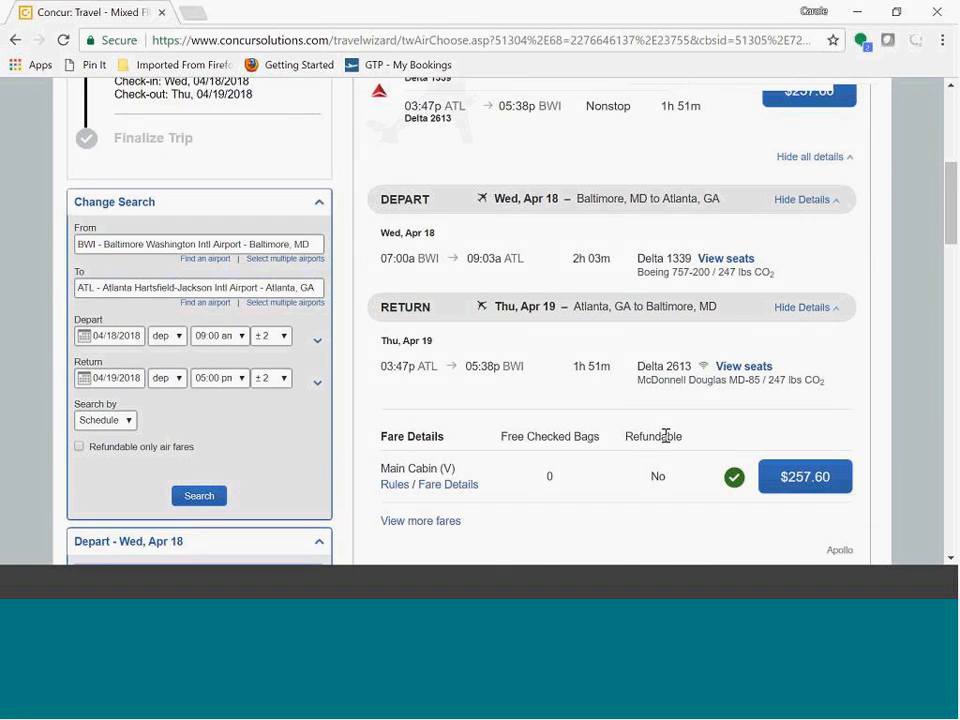
scroll(668, 438, "down", 1)
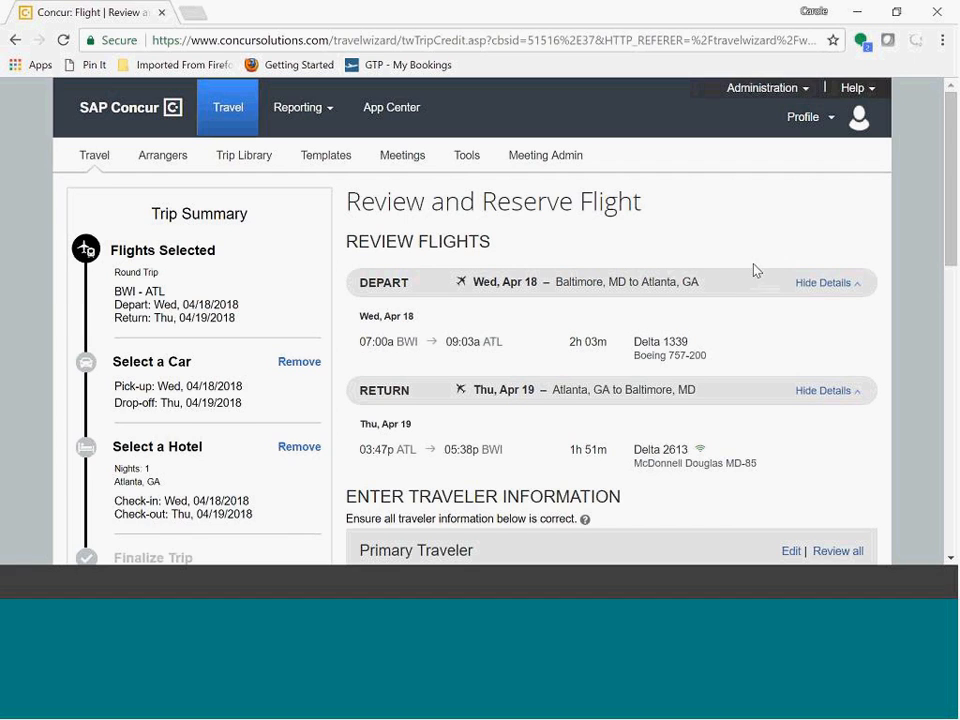
Step: Review the flight, traveler, price and payment details, then reserve the flight and continue
scroll(754, 269, "down", 1)
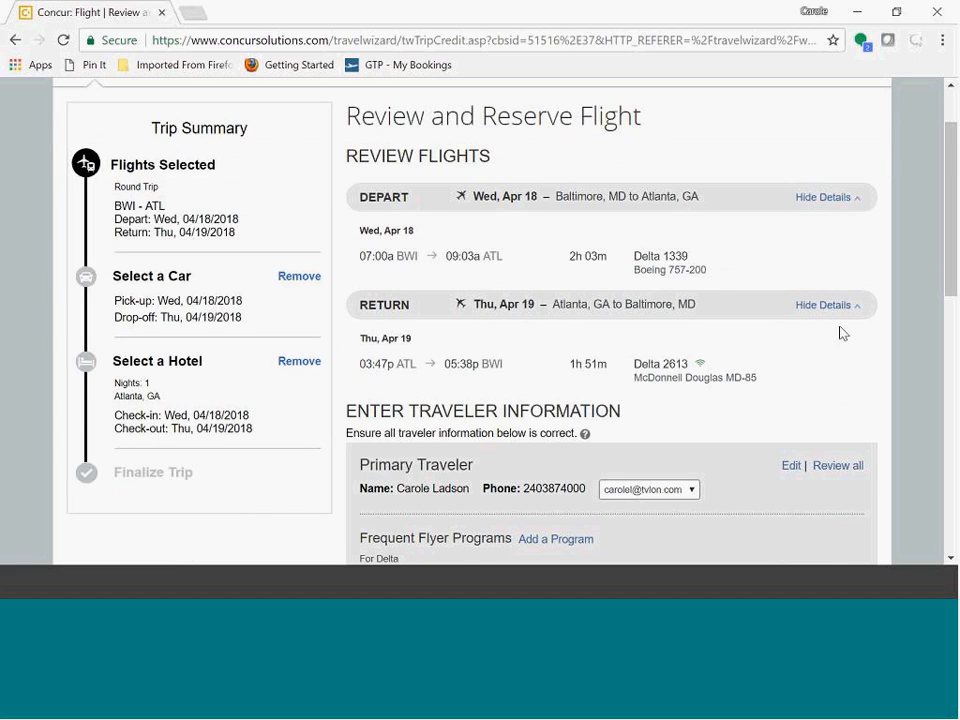
scroll(748, 349, "down", 2)
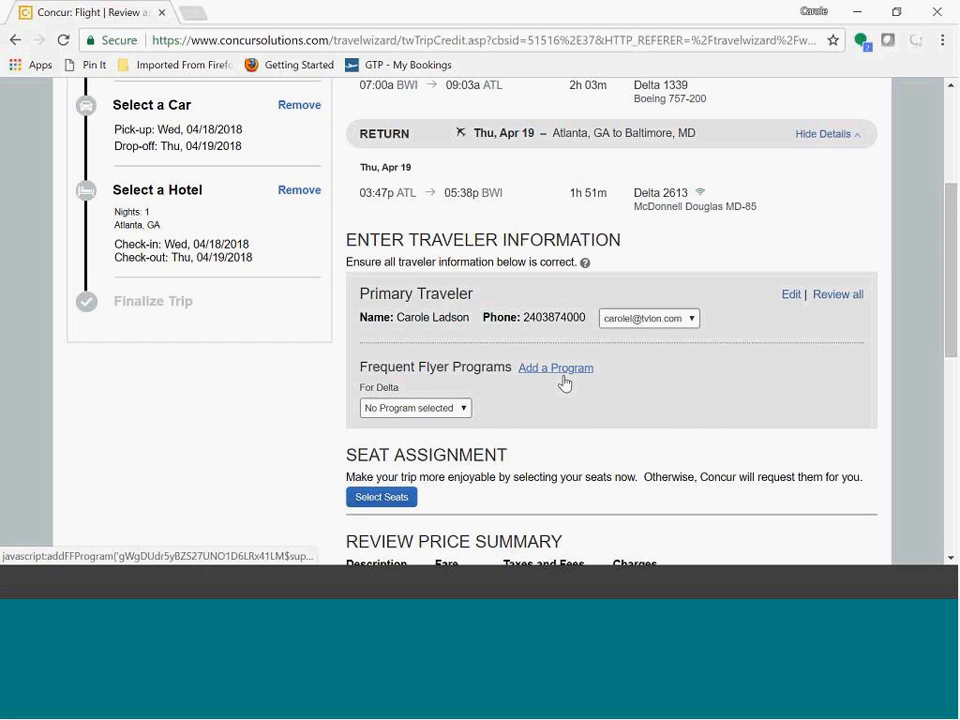
scroll(627, 387, "down", 1)
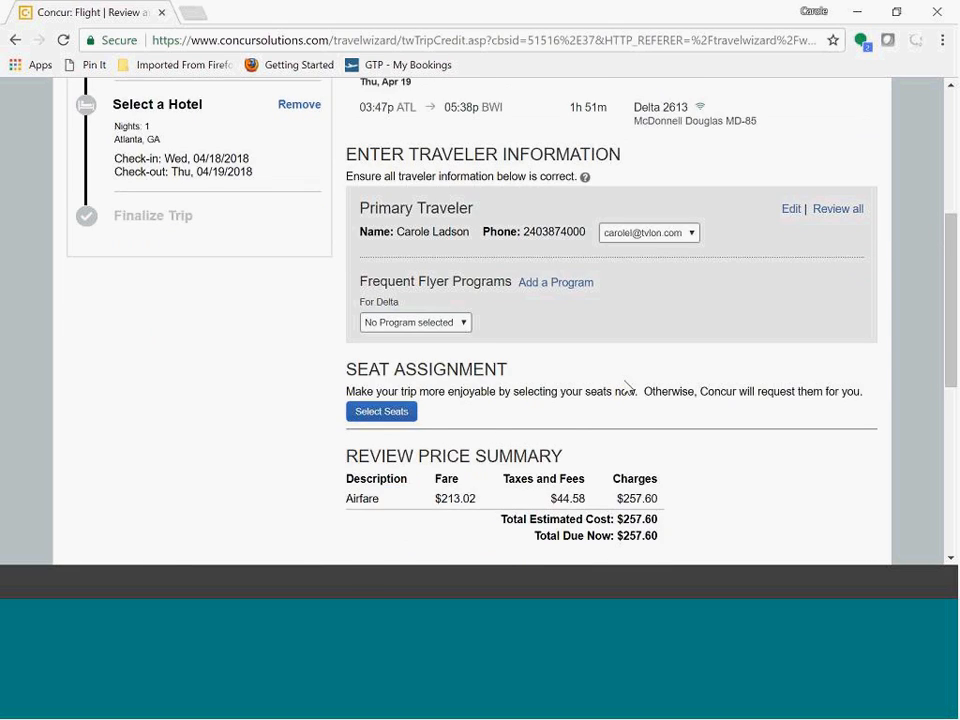
scroll(627, 387, "down", 1)
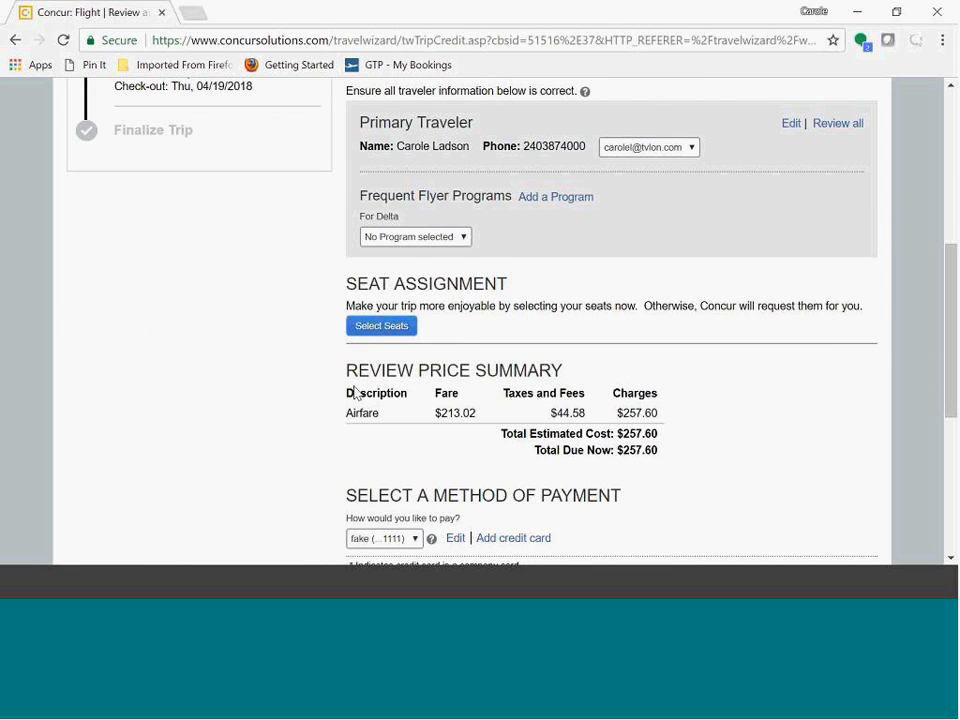
scroll(604, 379, "down", 2)
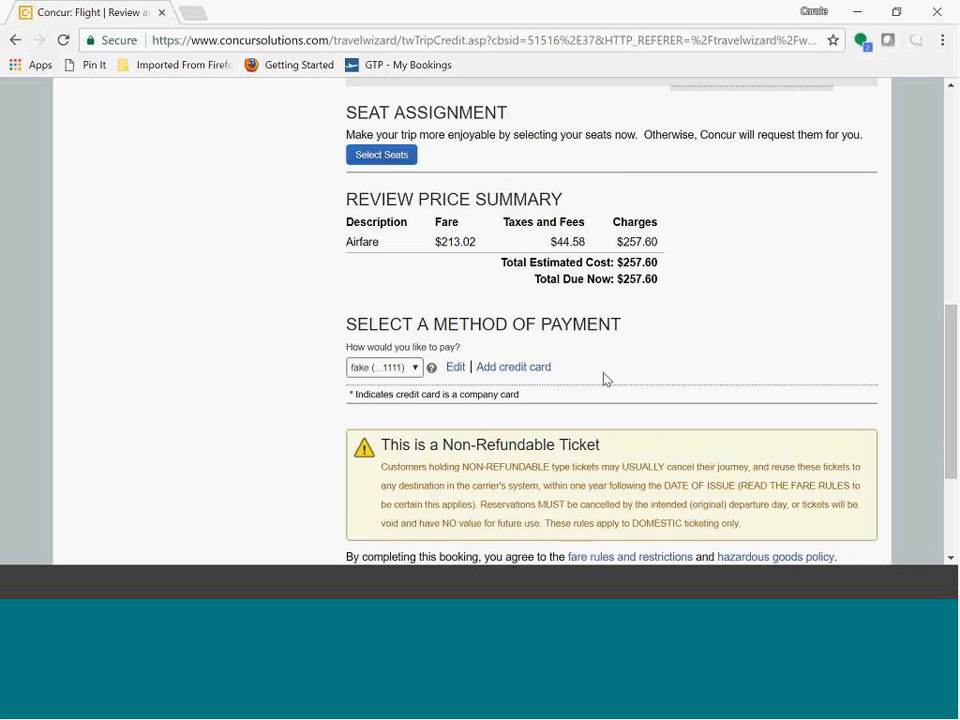
scroll(795, 333, "down", 1)
scroll(795, 333, "down", 1)
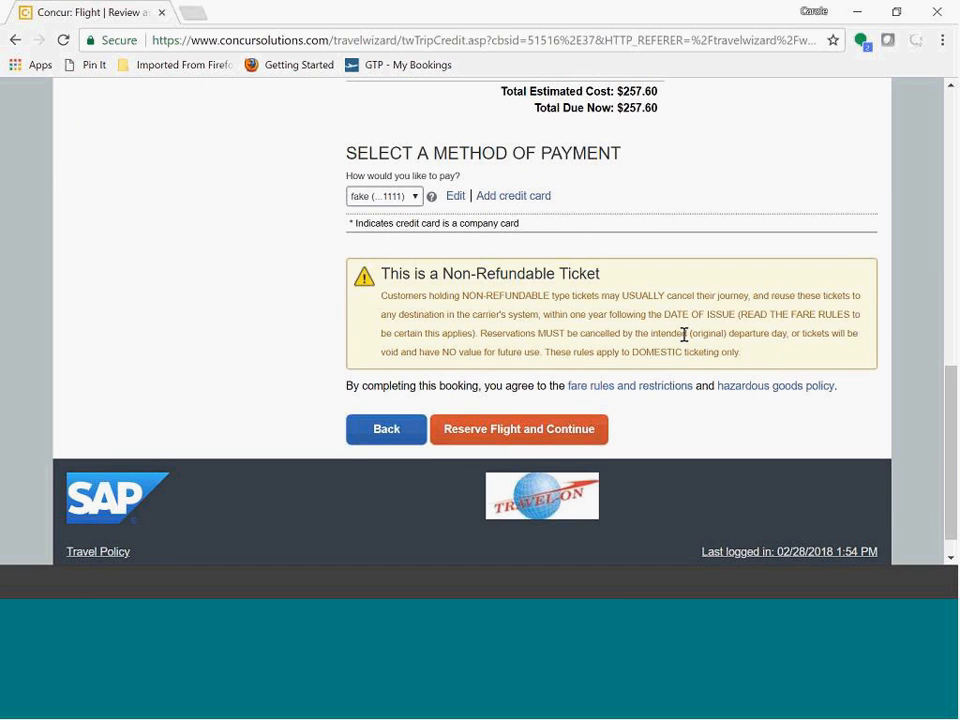
left_click(503, 437)
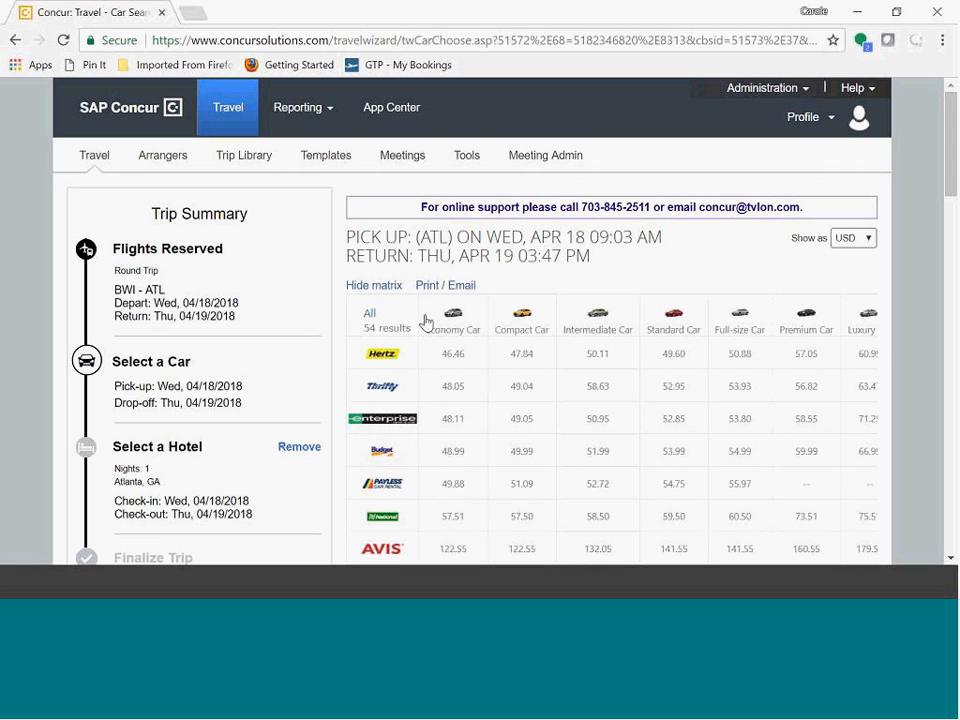
Step: Browse the rental car results and select the Hertz intermediate car at $139.92 total
left_click_drag(955, 163, 955, 205)
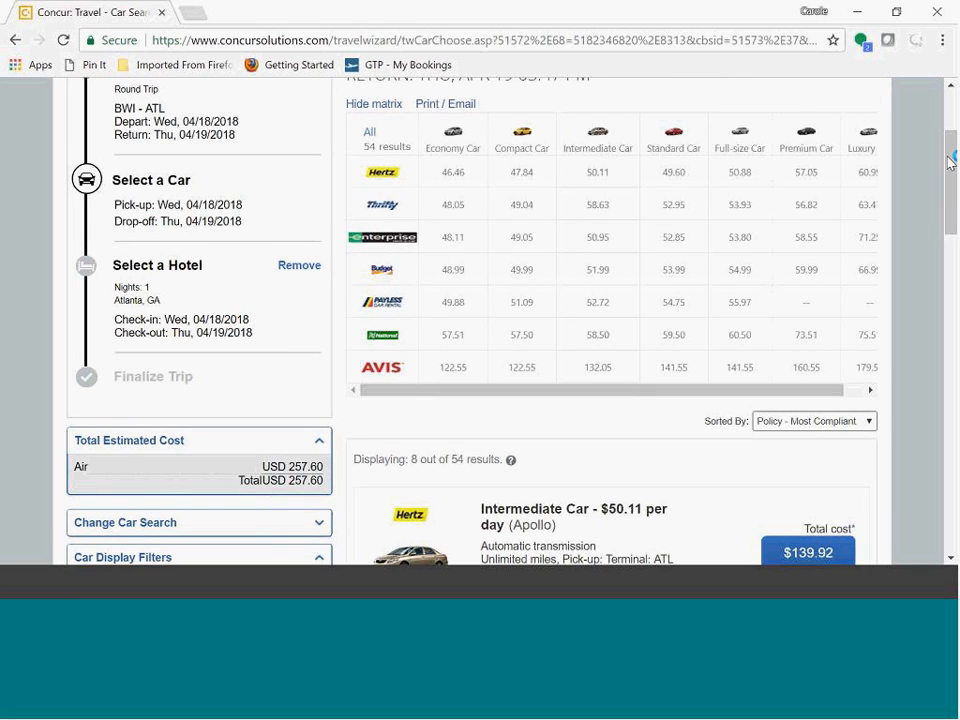
scroll(950, 160, "down", 3)
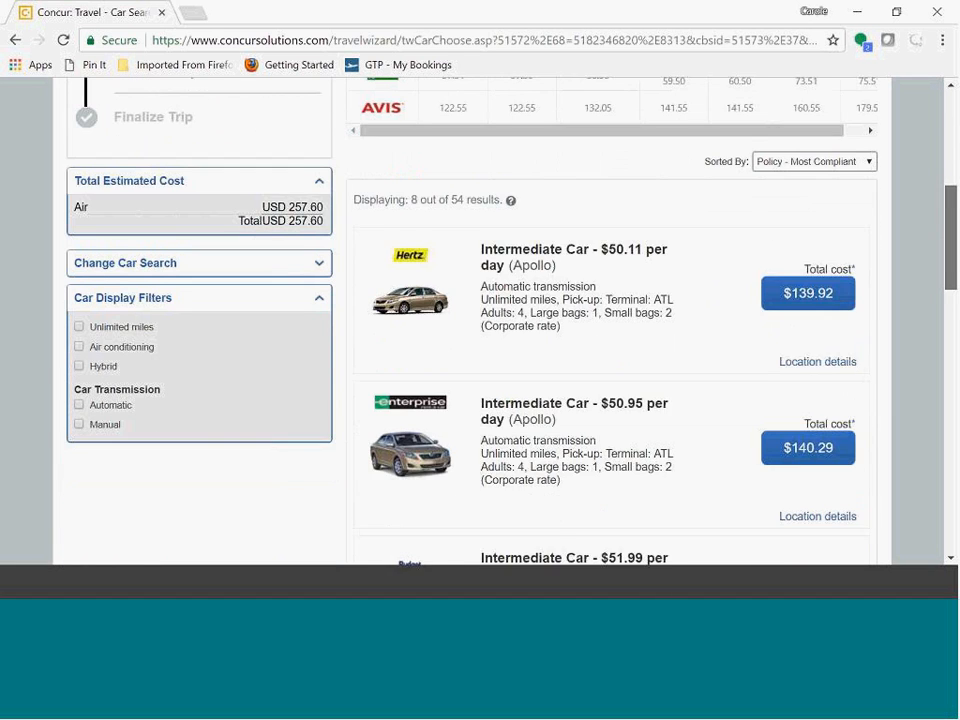
scroll(548, 220, "down", 1)
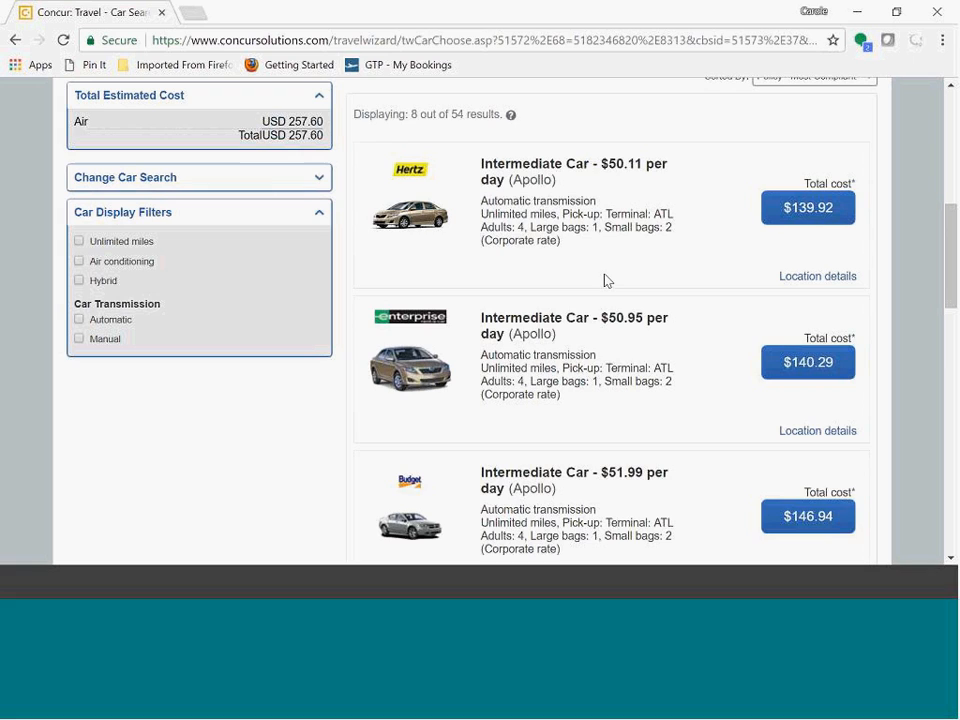
left_click(789, 210)
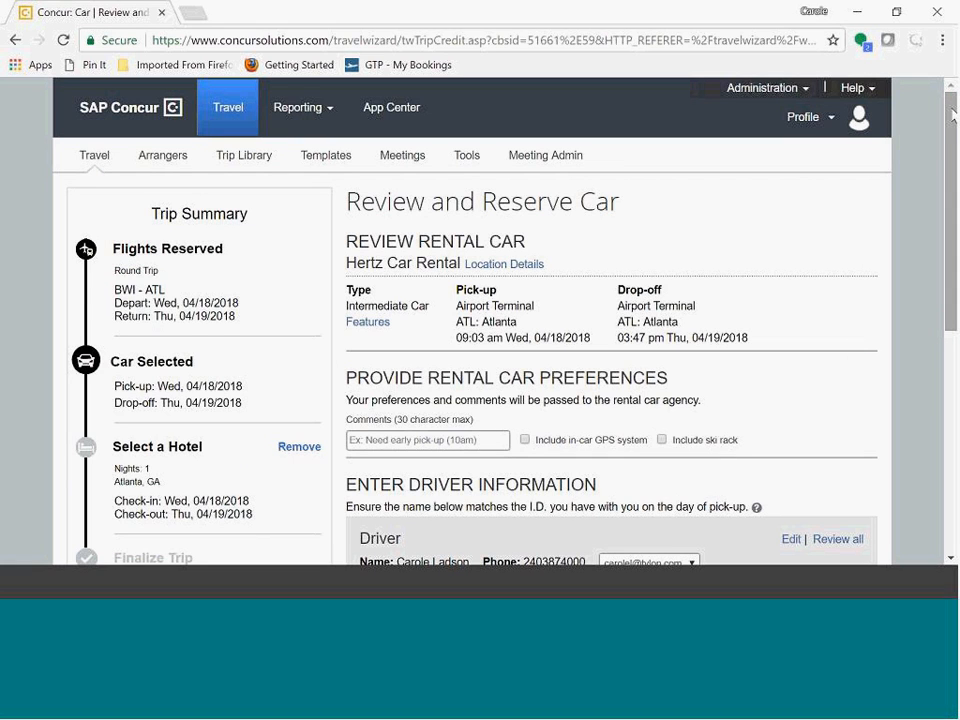
Step: Review the Hertz rental car details and reserve the car and continue
left_click_drag(953, 115, 955, 296)
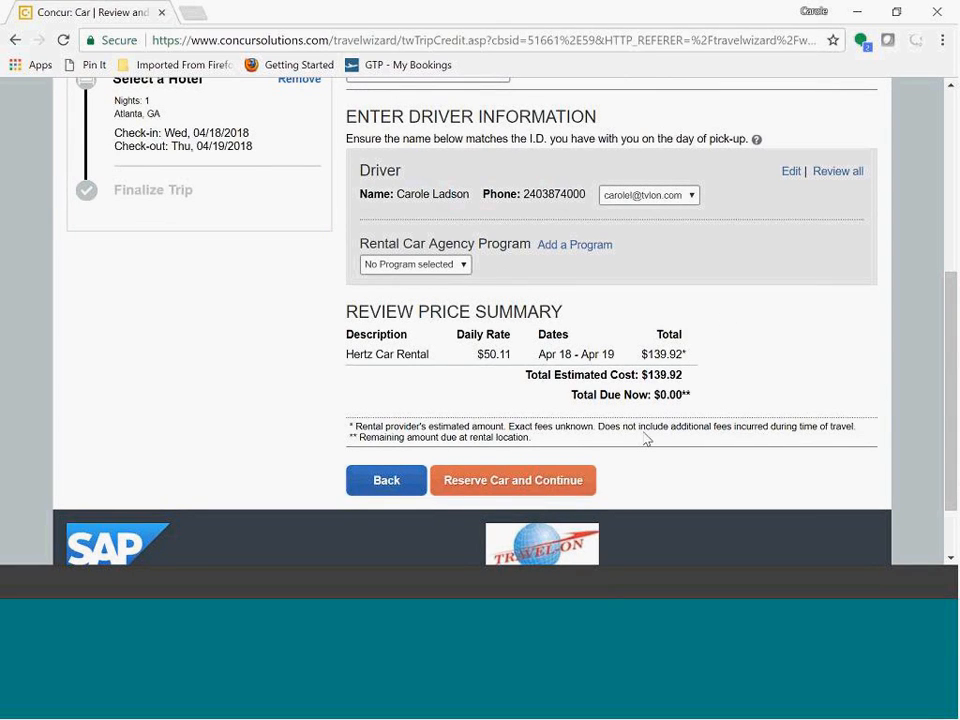
left_click(539, 482)
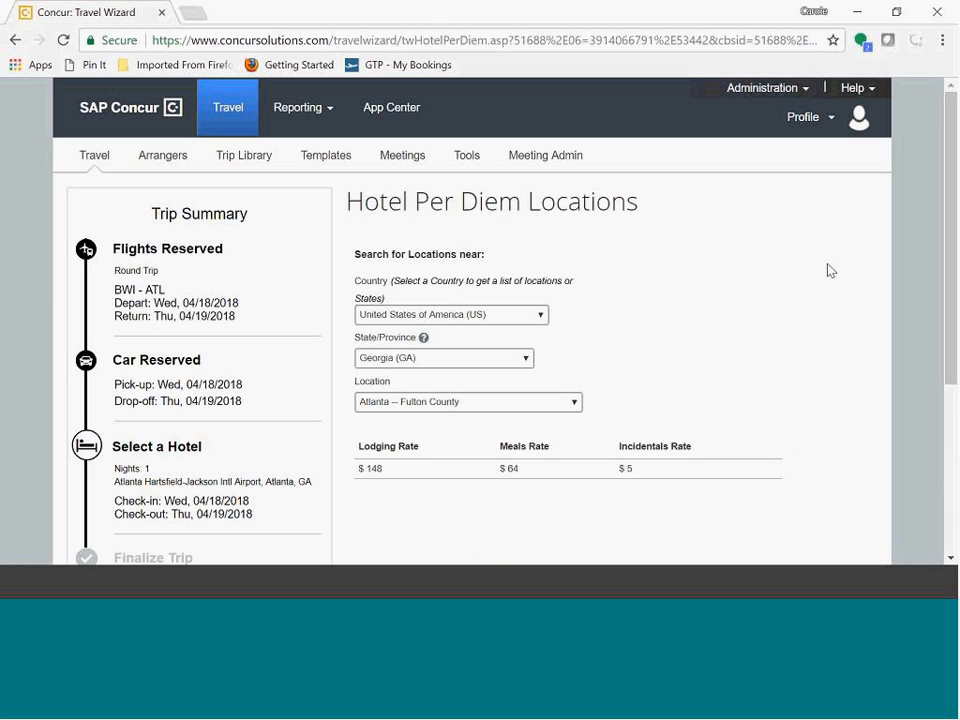
left_click_drag(952, 115, 948, 150)
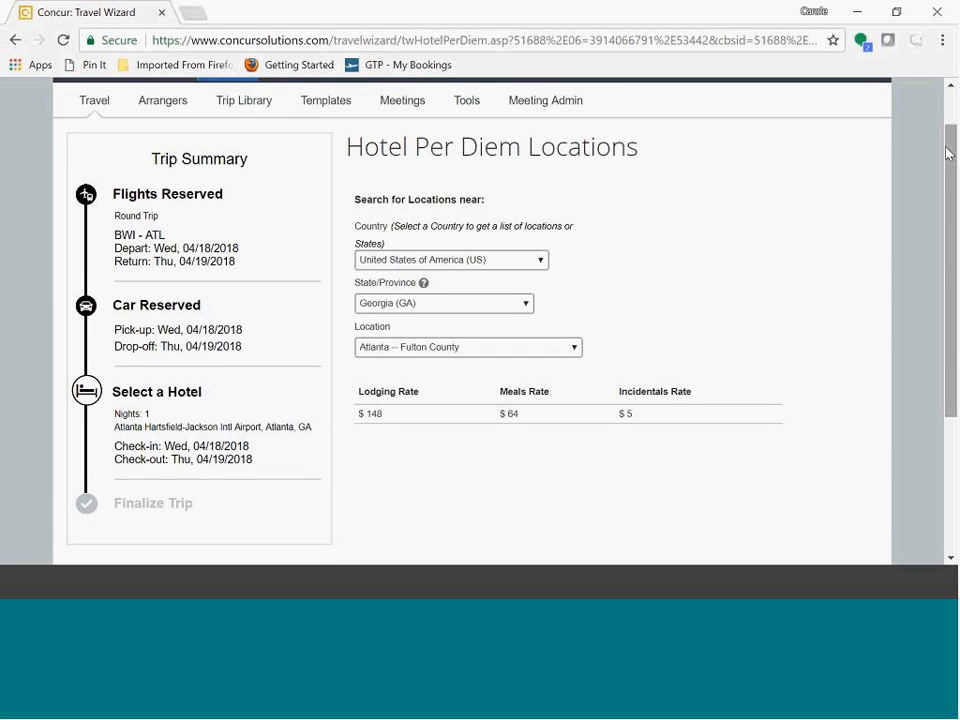
left_click_drag(952, 238, 951, 224)
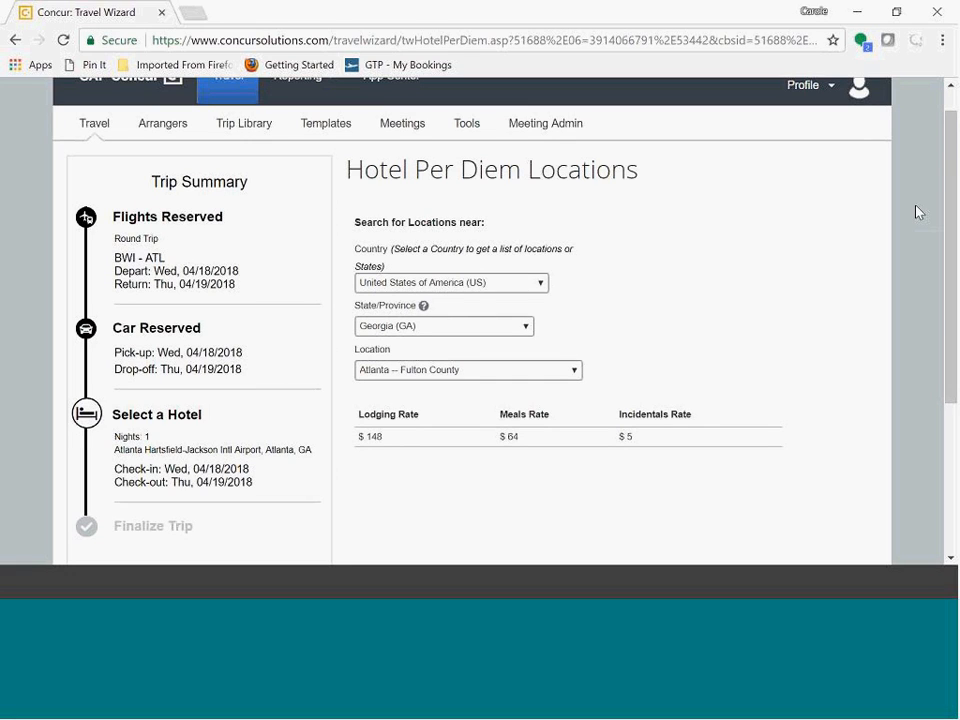
Step: Choose Atlanta -- Fulton County as the hotel's per diem location and continue to the hotel search
left_click_drag(954, 134, 954, 167)
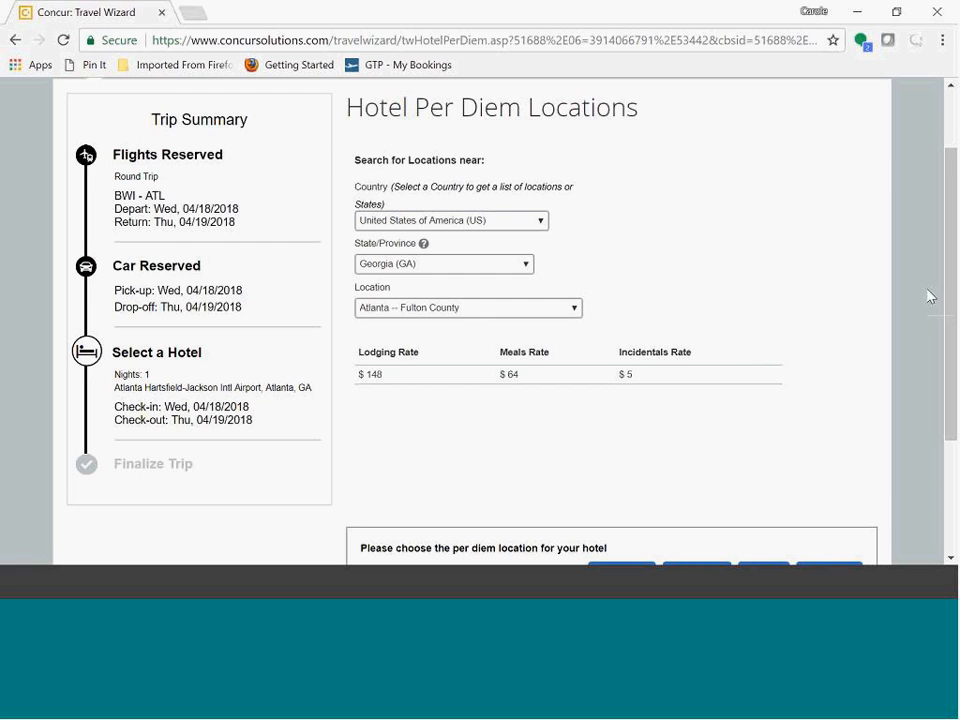
scroll(930, 296, "down", 2)
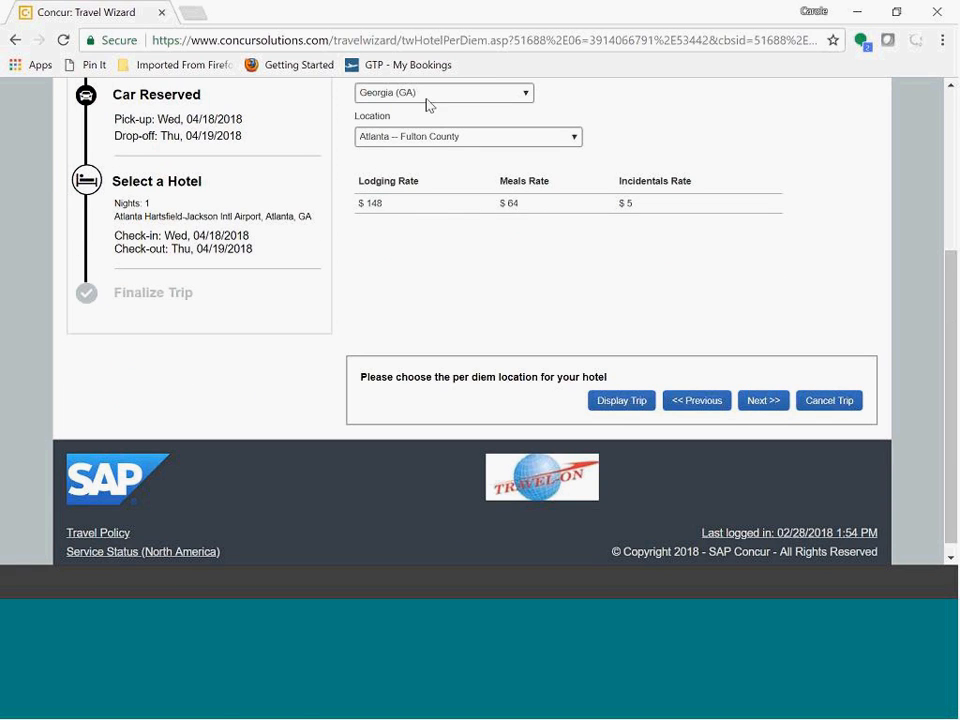
left_click(577, 140)
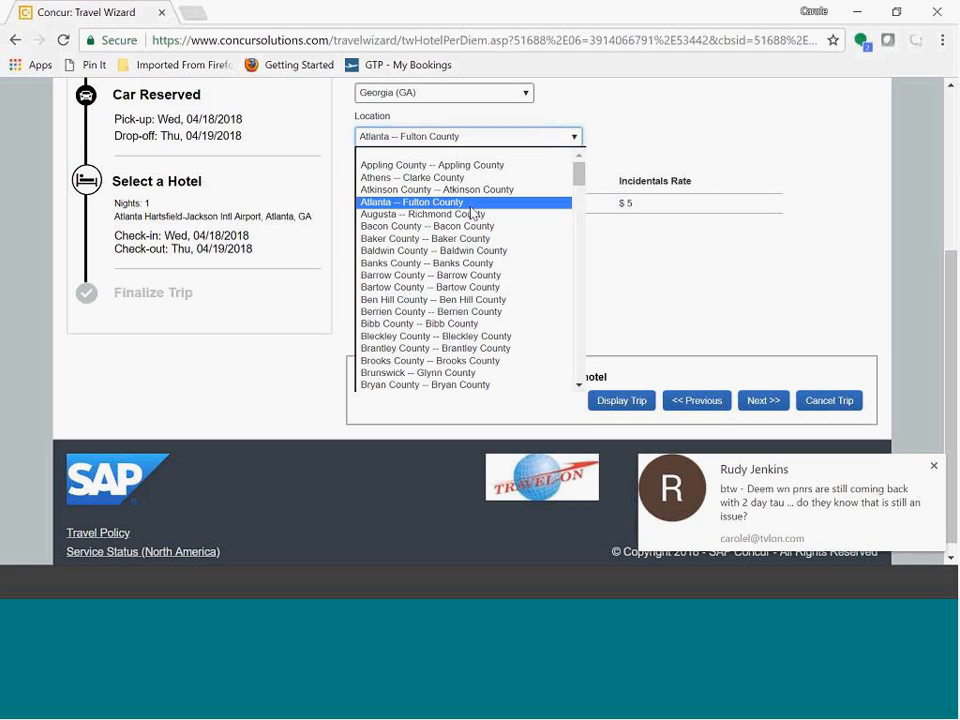
left_click(935, 466)
left_click(574, 139)
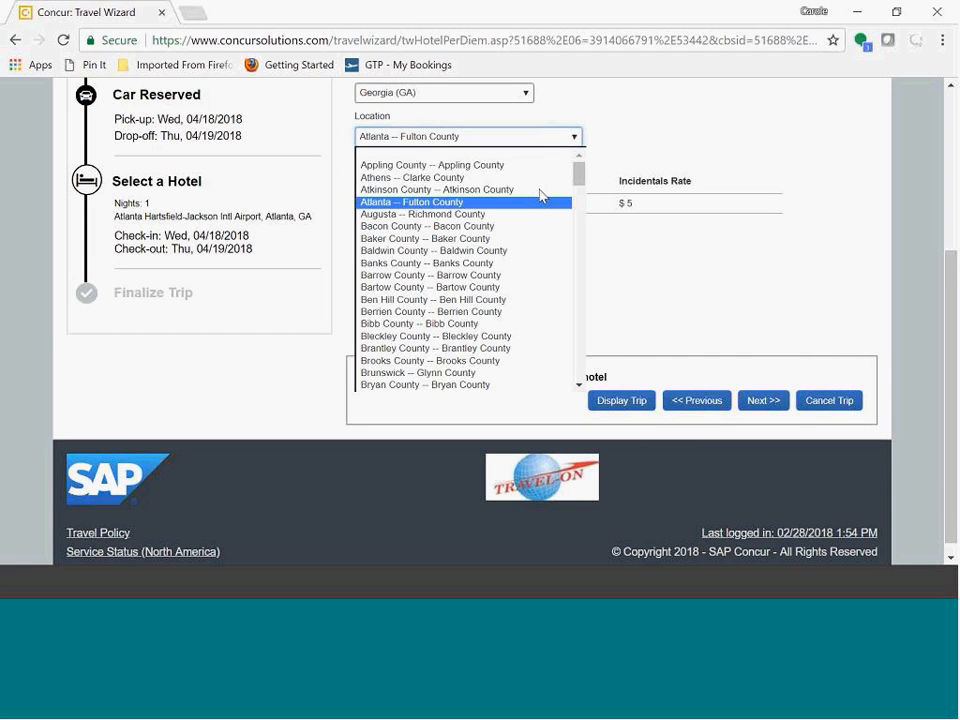
left_click(490, 202)
left_click(764, 400)
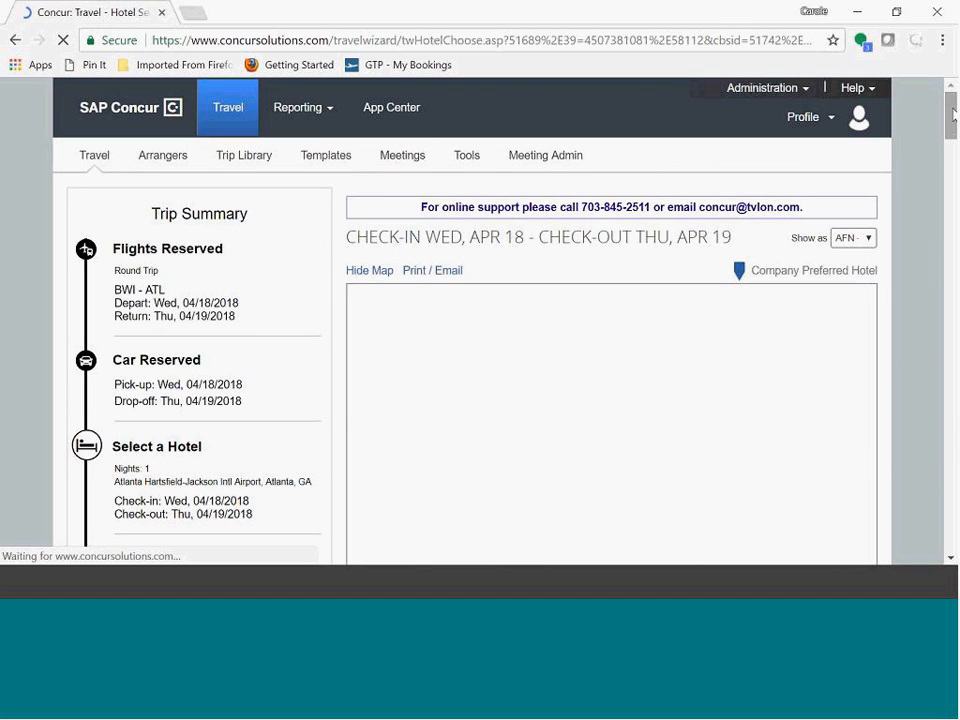
Step: Browse the hotel map and results, and switch the hotel chain filter to Superchain
left_click_drag(952, 115, 952, 135)
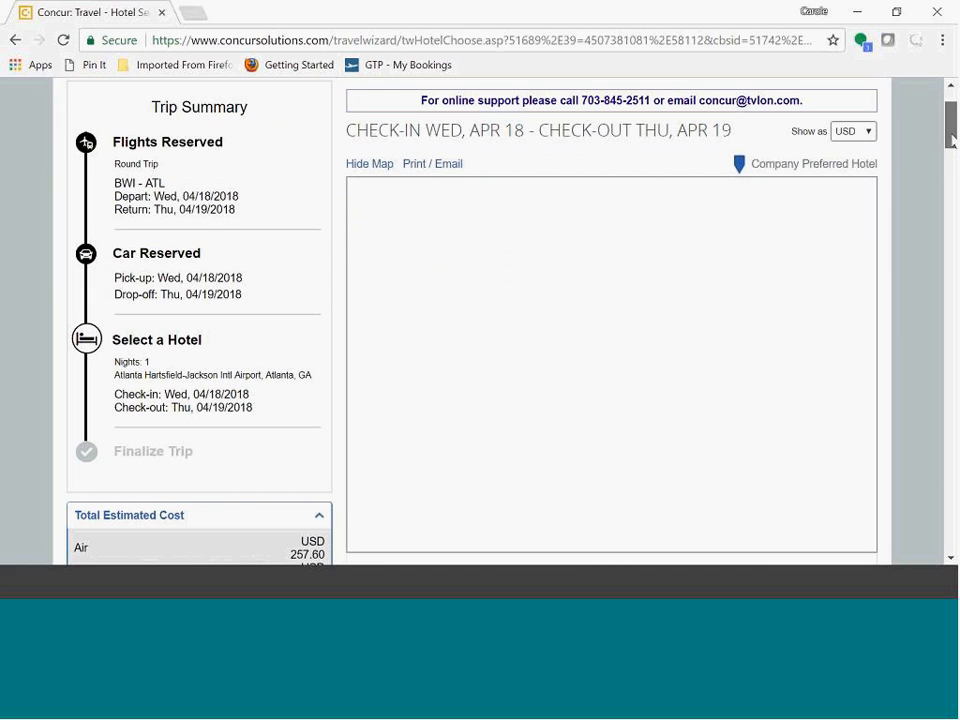
scroll(78, 170, "down", 3)
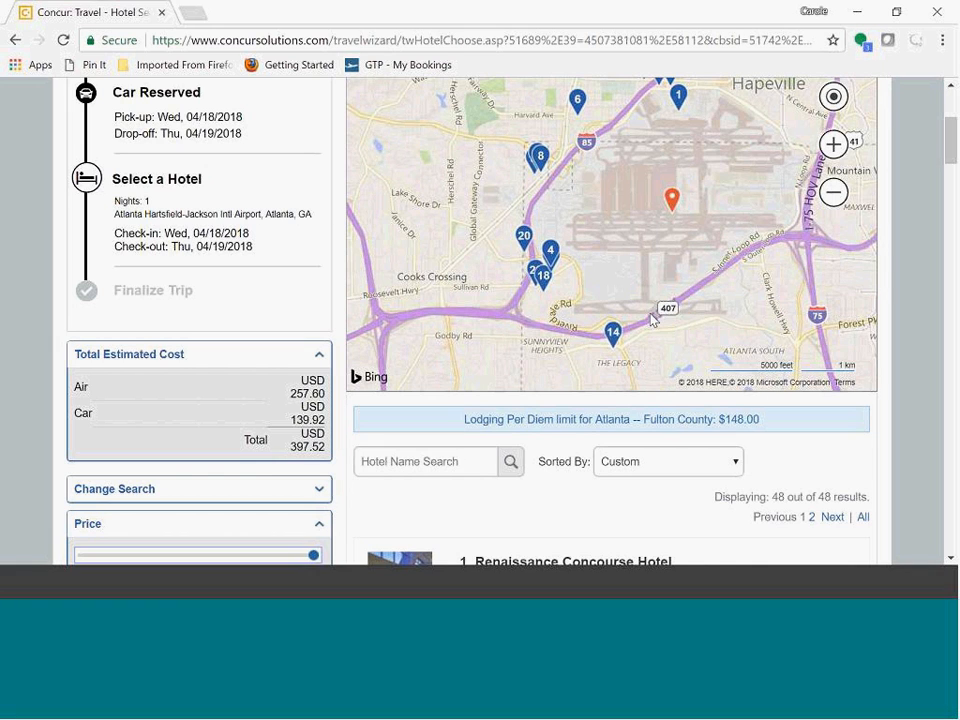
left_click_drag(951, 145, 950, 136)
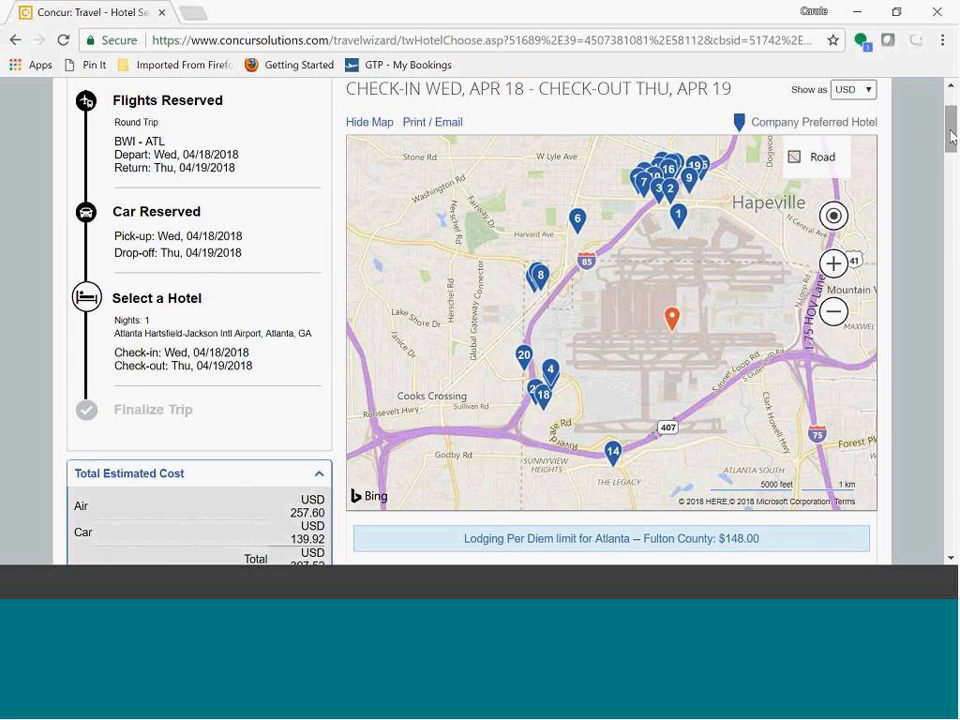
left_click_drag(951, 141, 953, 178)
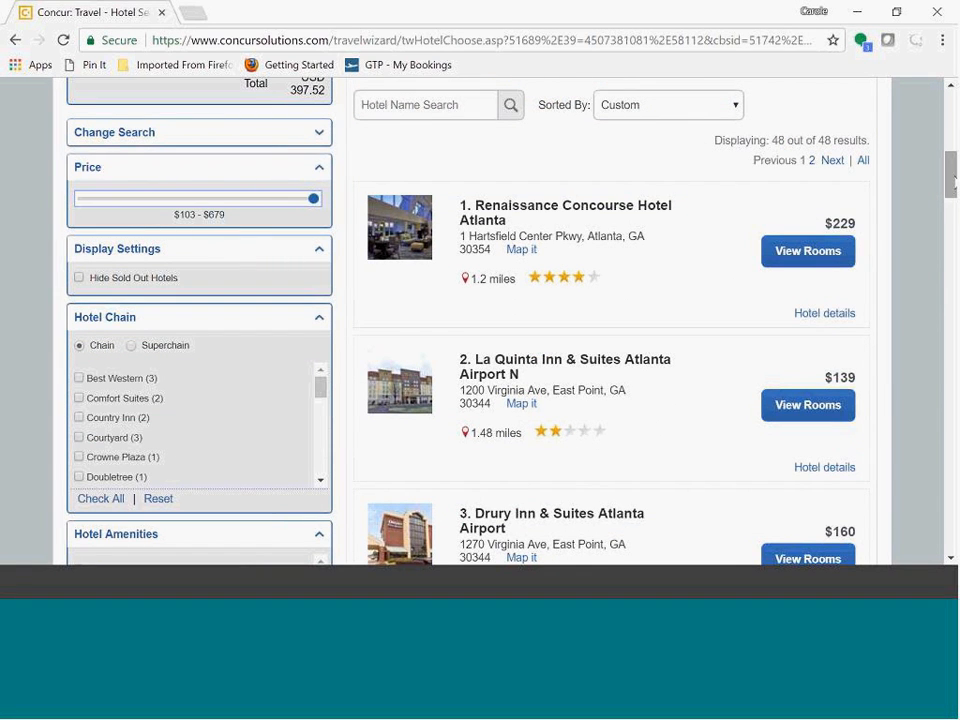
scroll(610, 320, "up", 2)
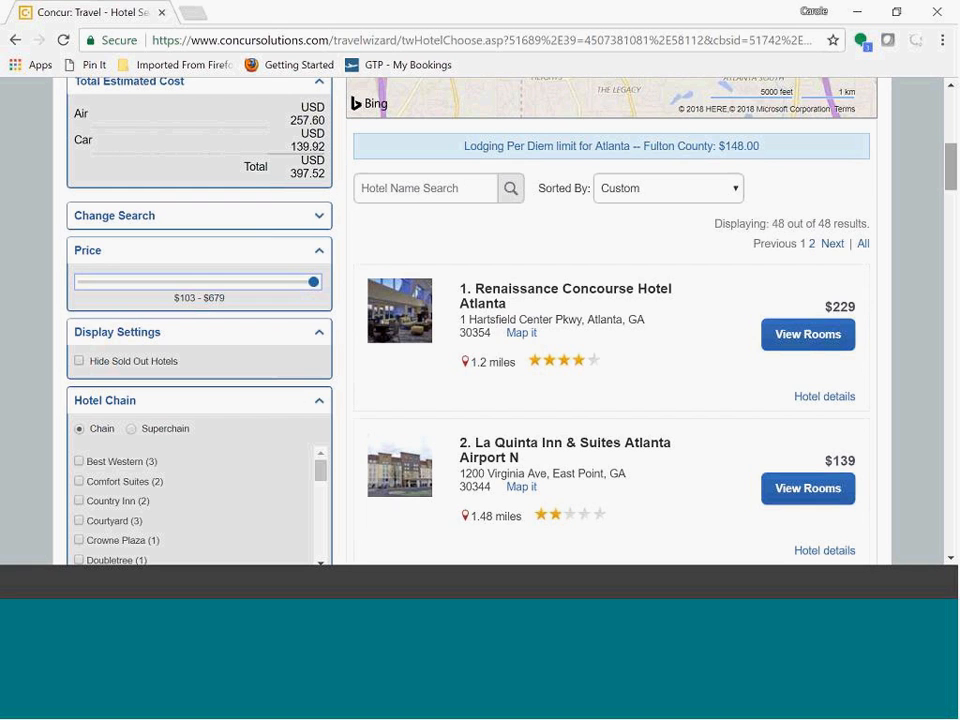
left_click_drag(952, 163, 952, 182)
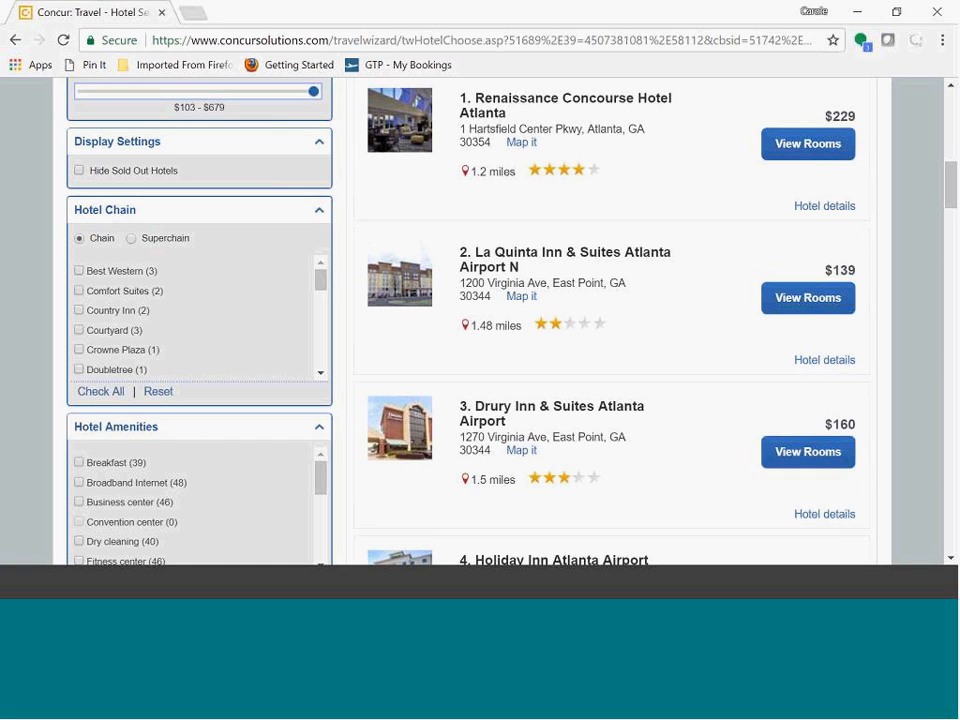
left_click(133, 238)
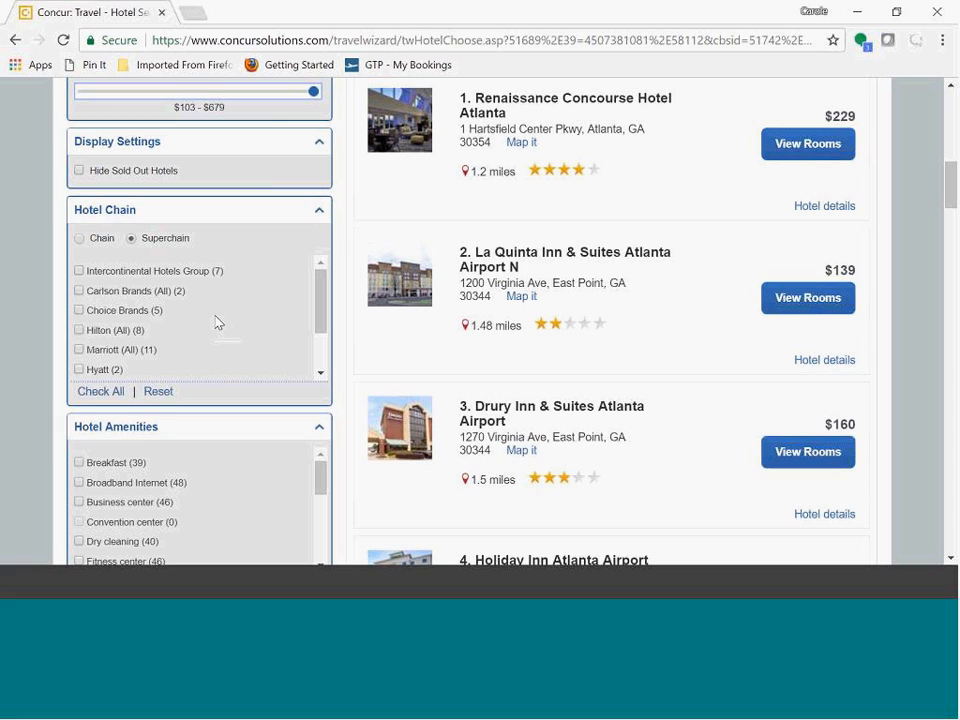
left_click_drag(325, 298, 321, 339)
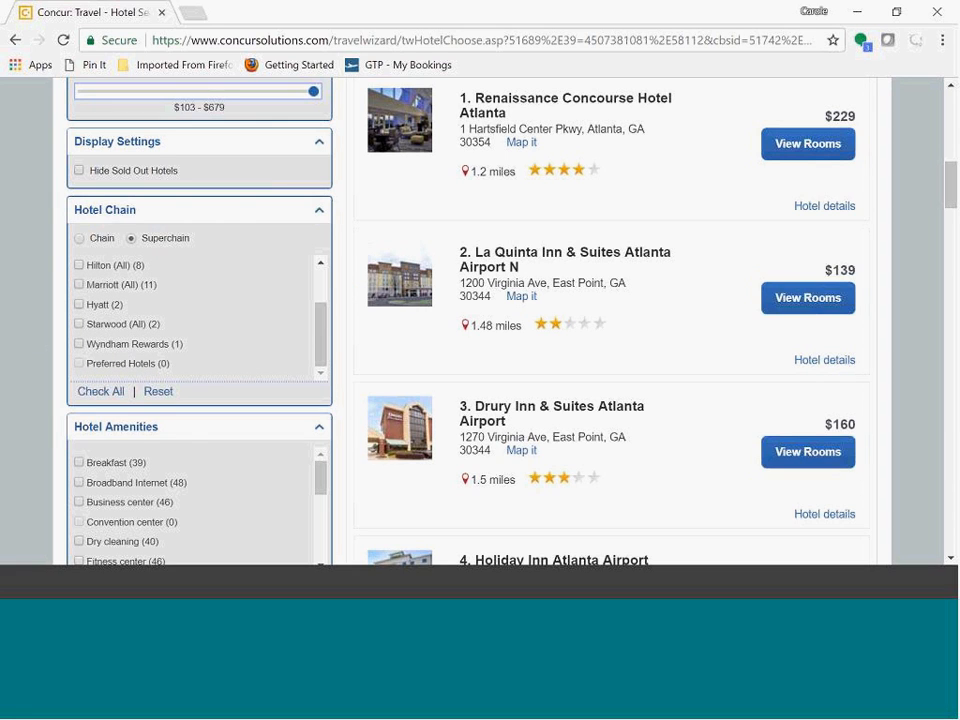
left_click_drag(324, 342, 323, 331)
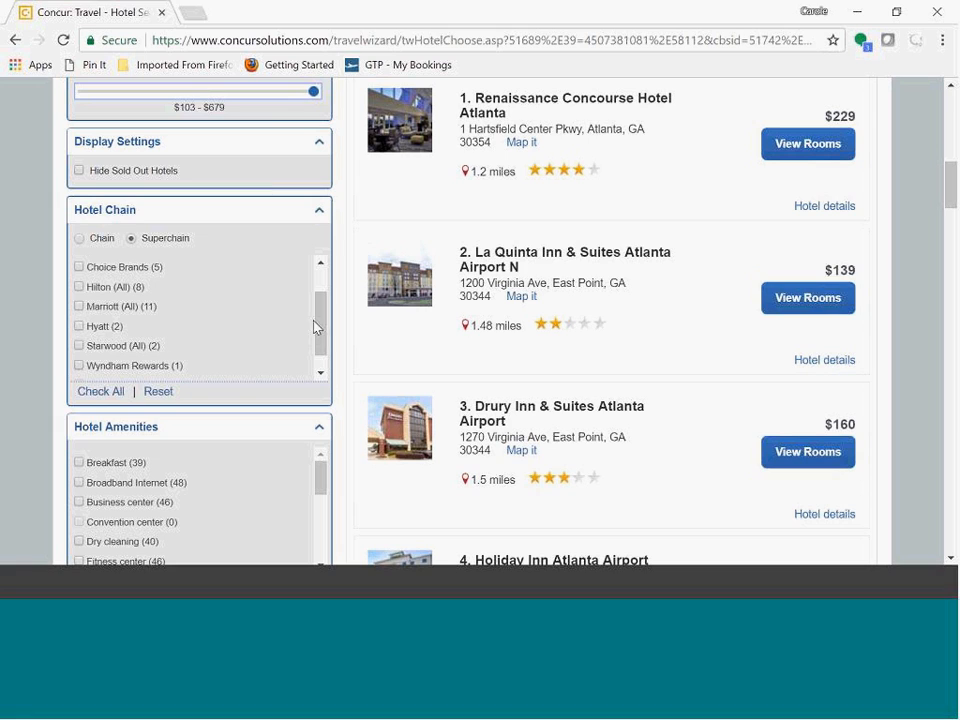
left_click_drag(321, 311, 321, 322)
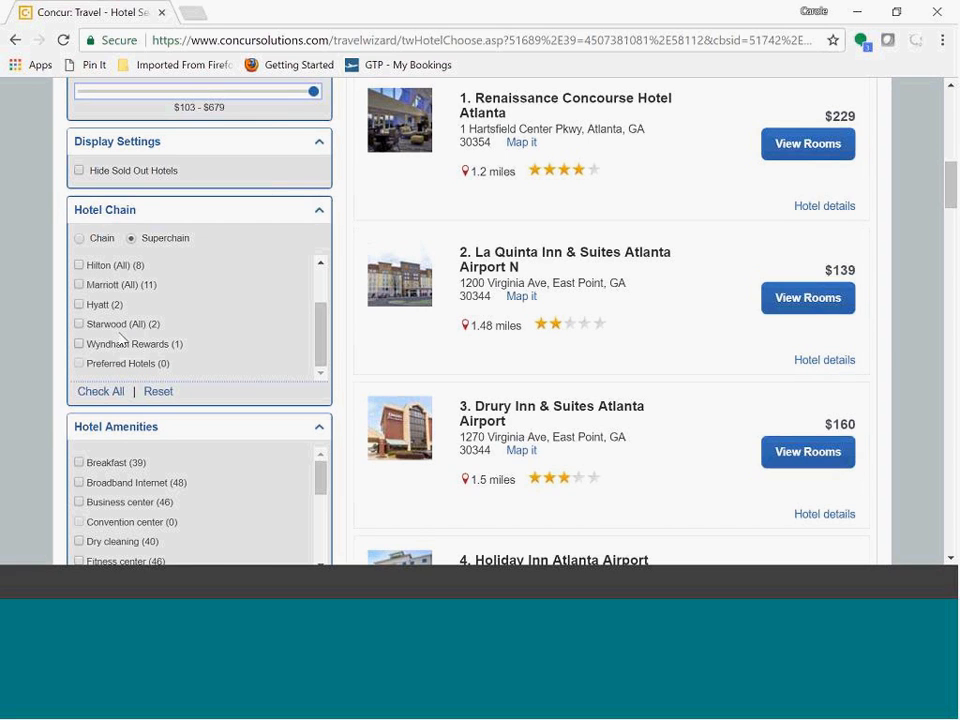
left_click_drag(319, 332, 332, 294)
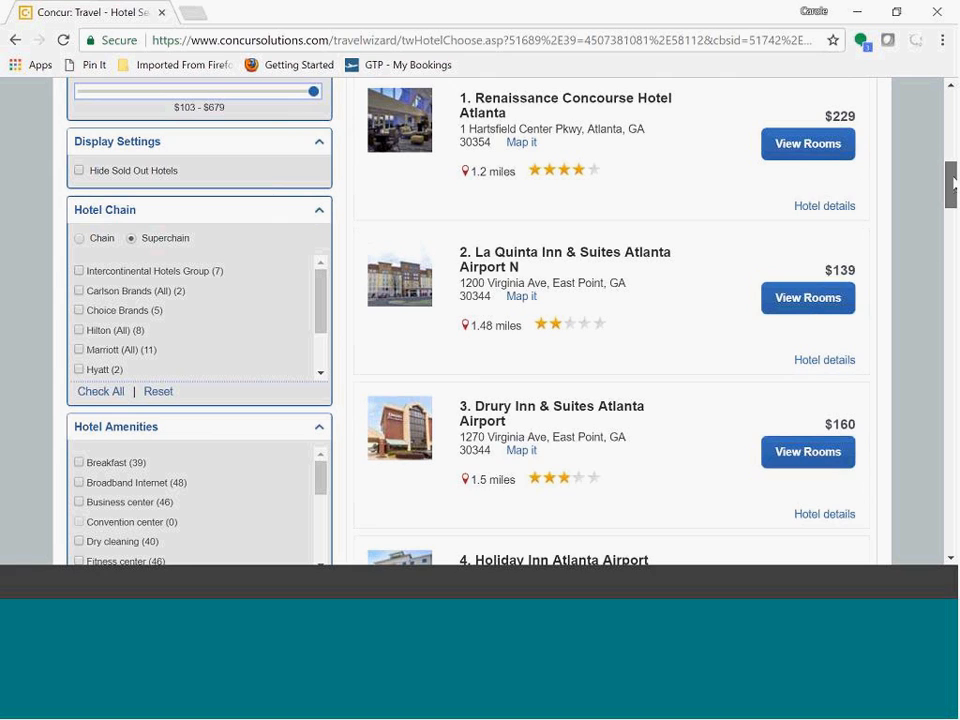
scroll(955, 183, "down", 1)
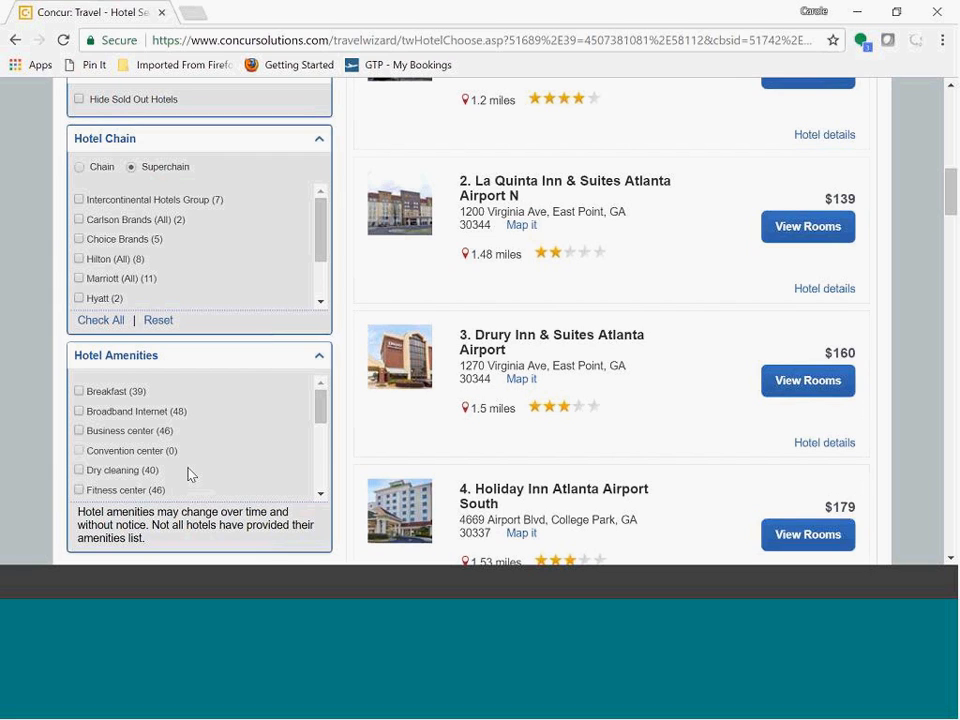
Step: Filter the hotel list by the Fitness center and Breakfast amenities
left_click_drag(323, 412, 326, 426)
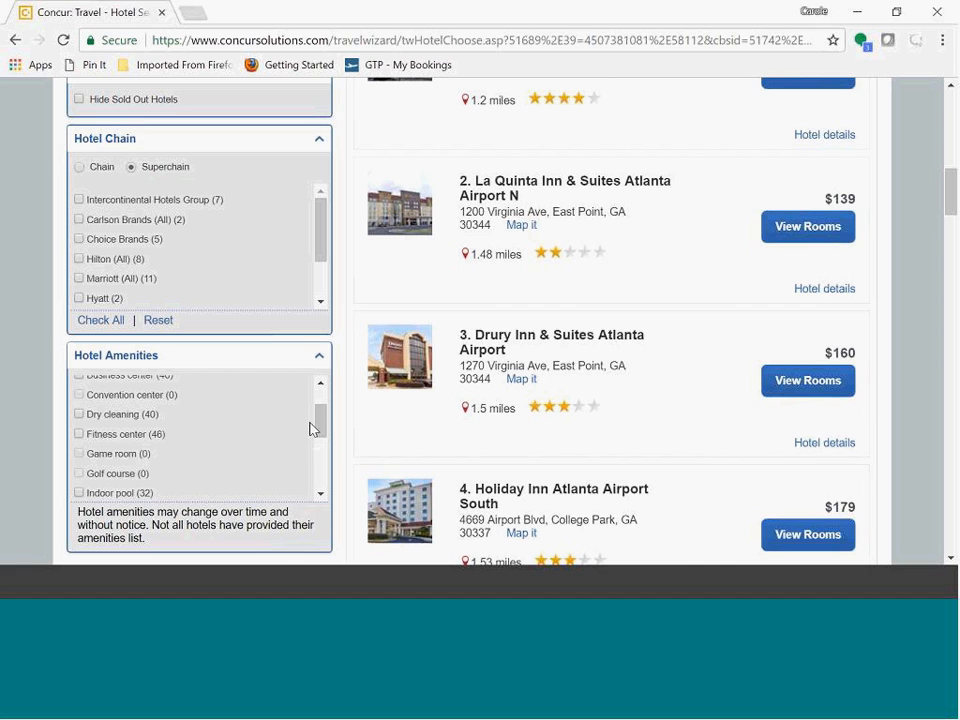
left_click_drag(951, 191, 951, 185)
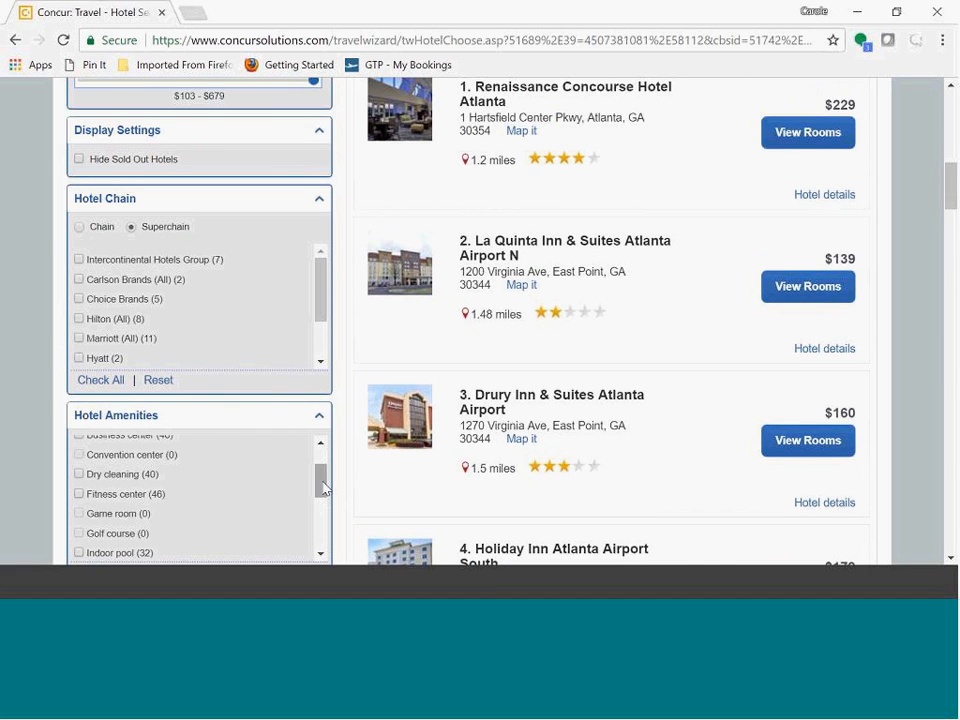
left_click(78, 494)
left_click_drag(321, 483, 321, 466)
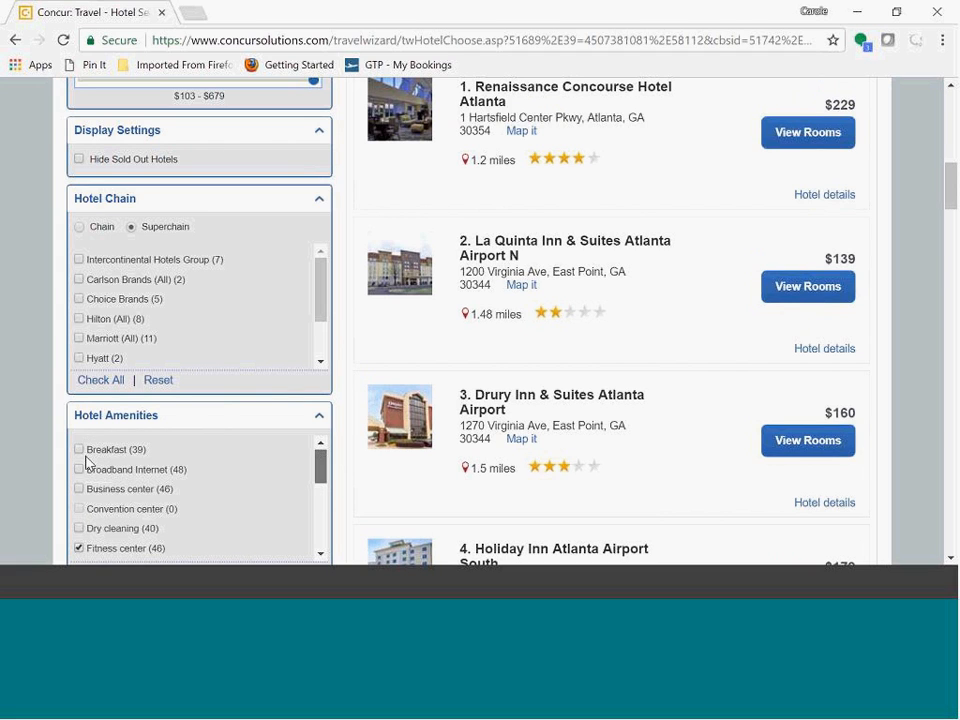
left_click(78, 451)
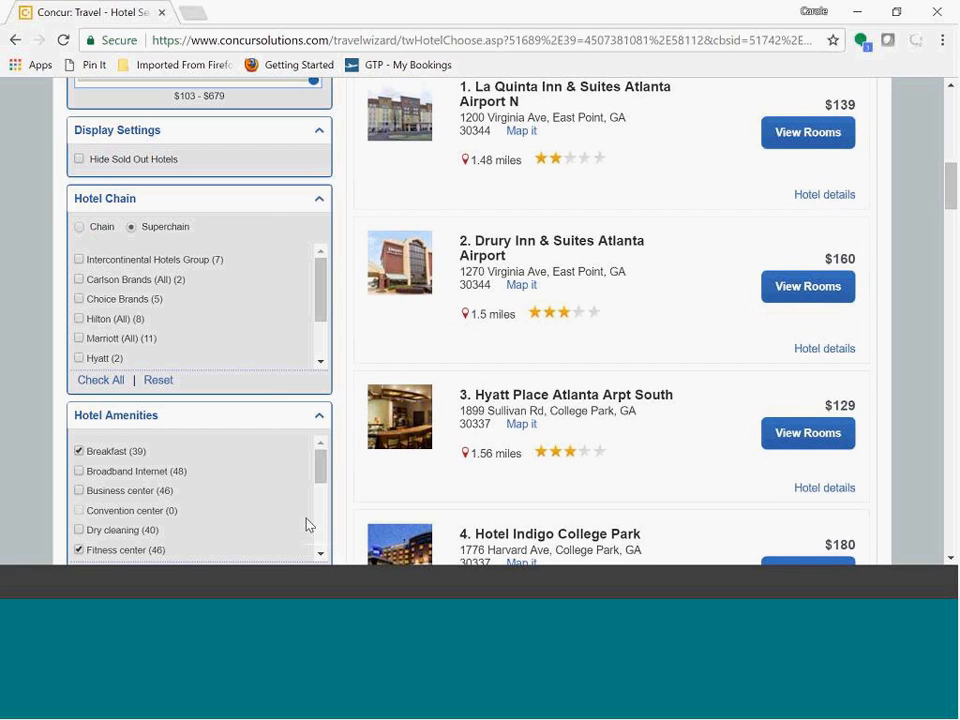
Step: Show the rooms at Hyatt Place Atlanta Arpt South and select the King Bed room at $134
left_click_drag(324, 467, 340, 531)
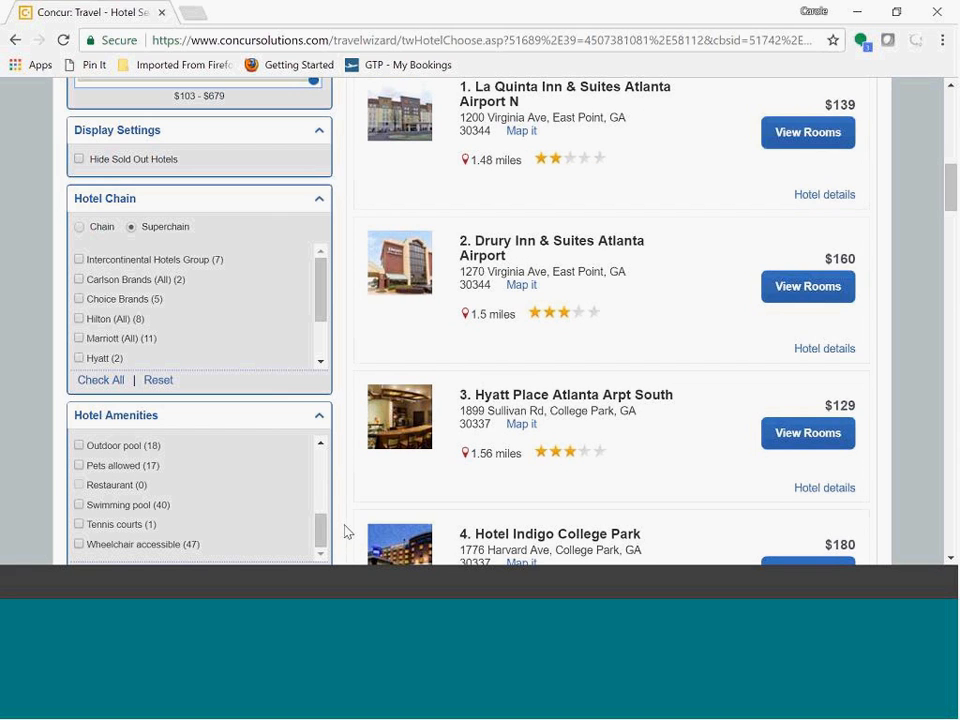
scroll(343, 531, "down", 1)
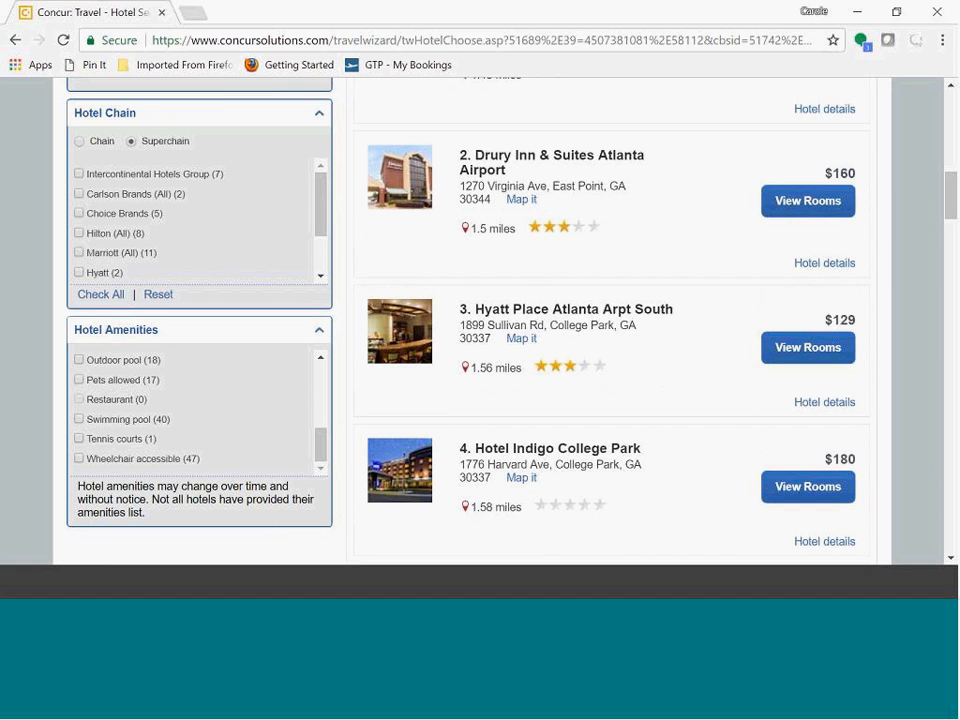
mouse_move(951, 200)
left_mouse_down()
mouse_move(951, 140)
mouse_move(952, 205)
left_mouse_up()
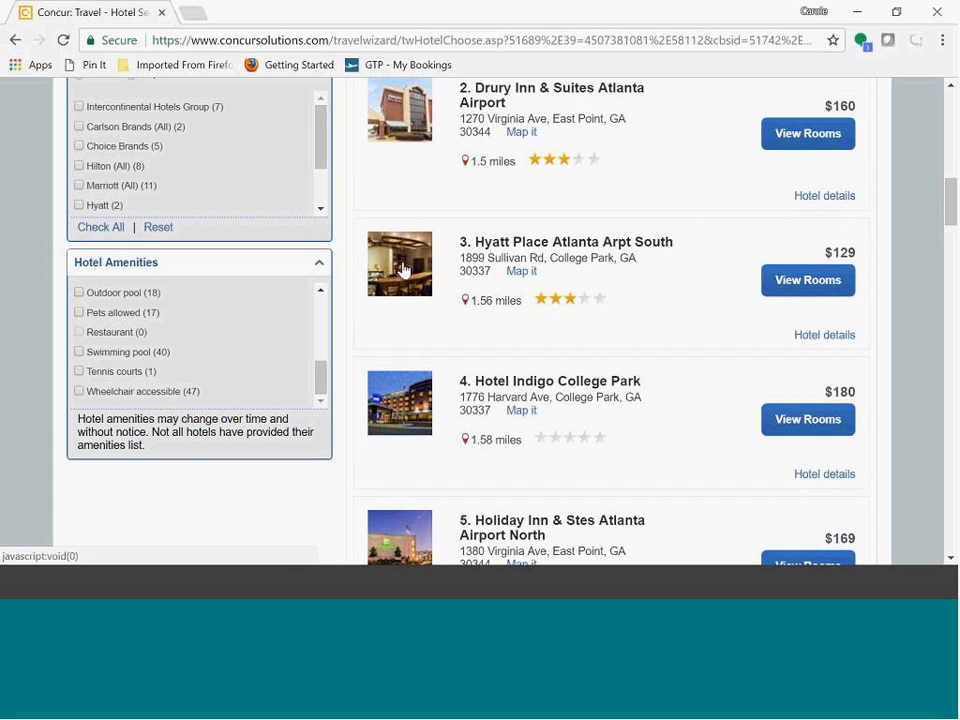
left_click(791, 290)
scroll(640, 322, "down", 1)
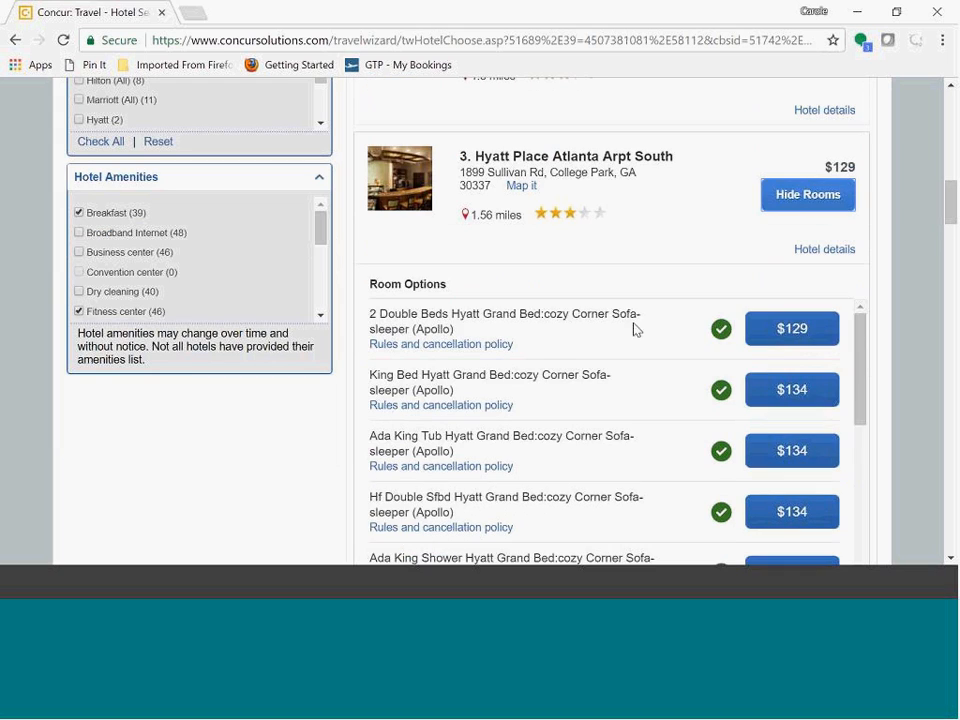
scroll(594, 356, "down", 2)
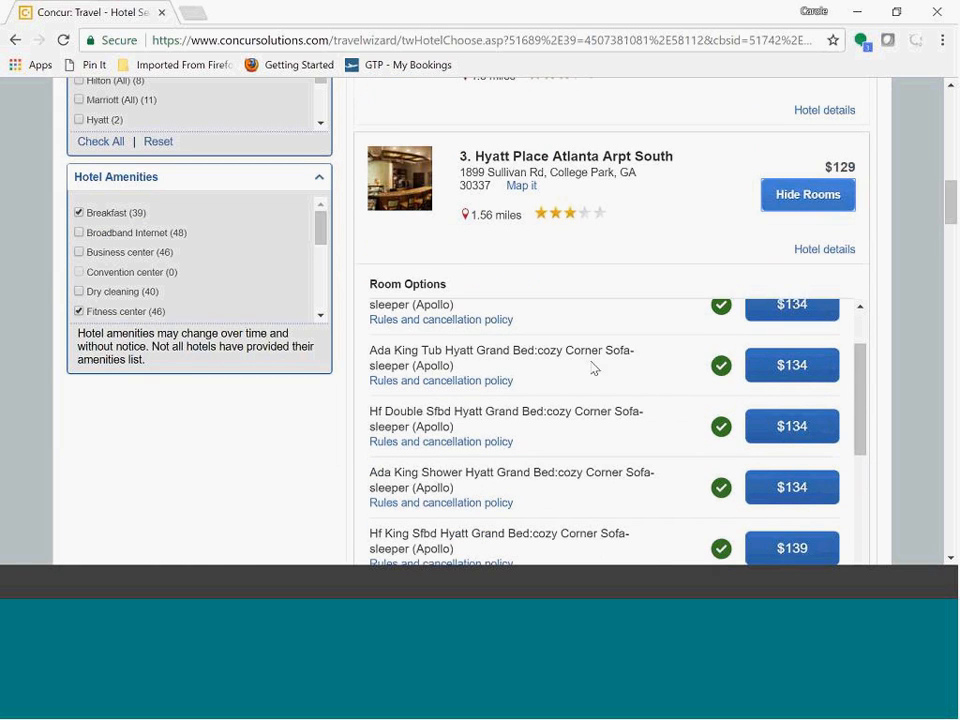
scroll(594, 366, "up", 2)
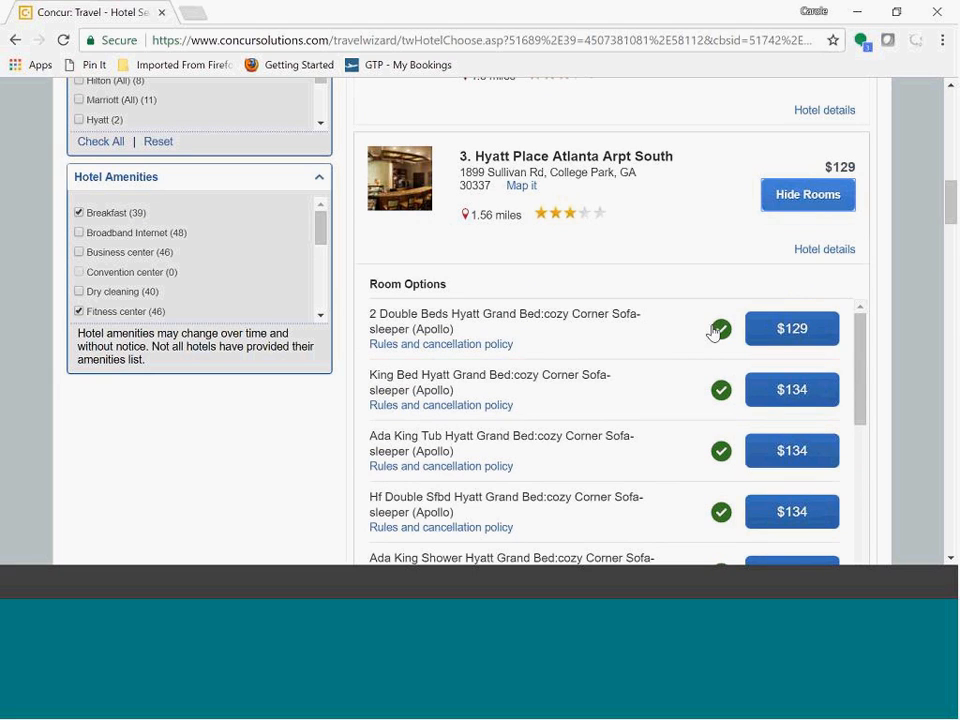
mouse_move(727, 344)
left_click(793, 390)
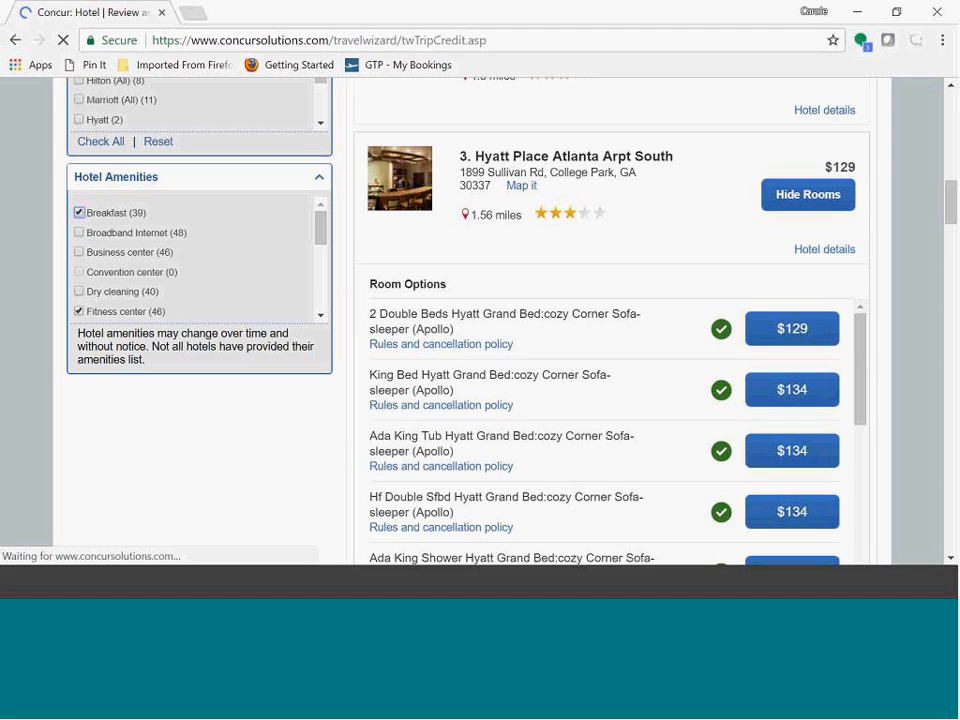
Step: Review the hotel reservation page, including room details, guest information, hotel program, price summary and payment method
scroll(498, 283, "down", 1)
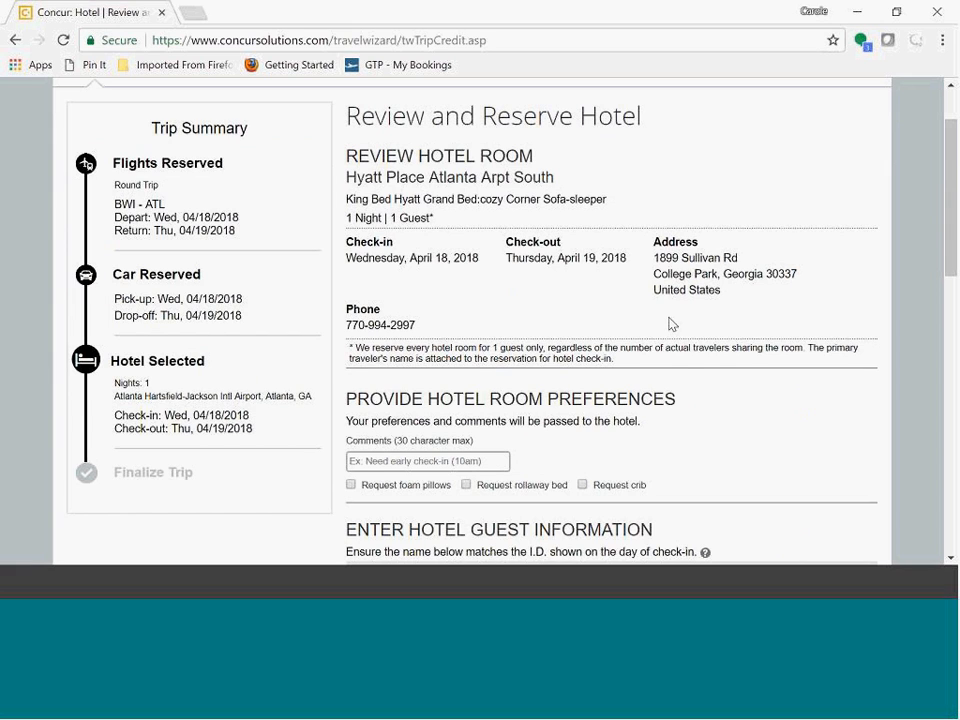
scroll(729, 376, "down", 1)
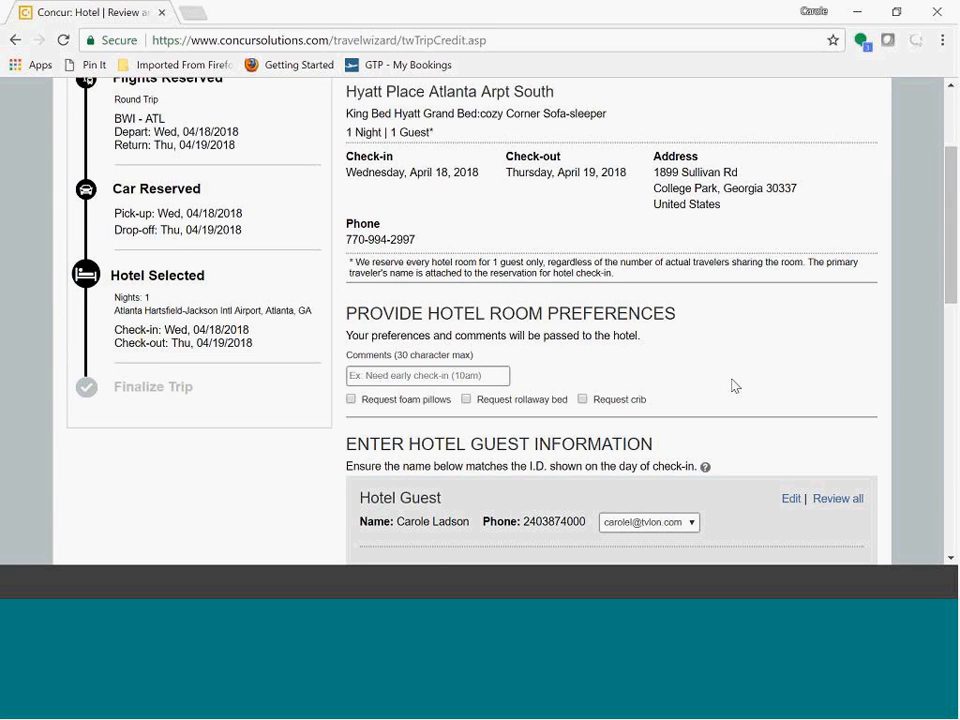
scroll(735, 386, "down", 1)
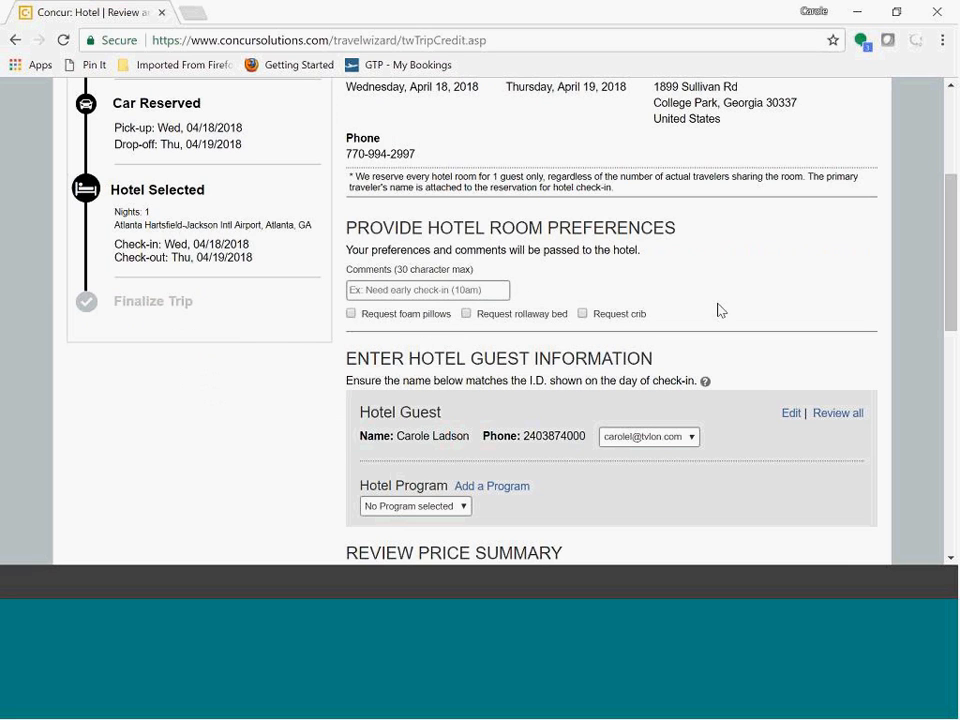
scroll(617, 244, "down", 1)
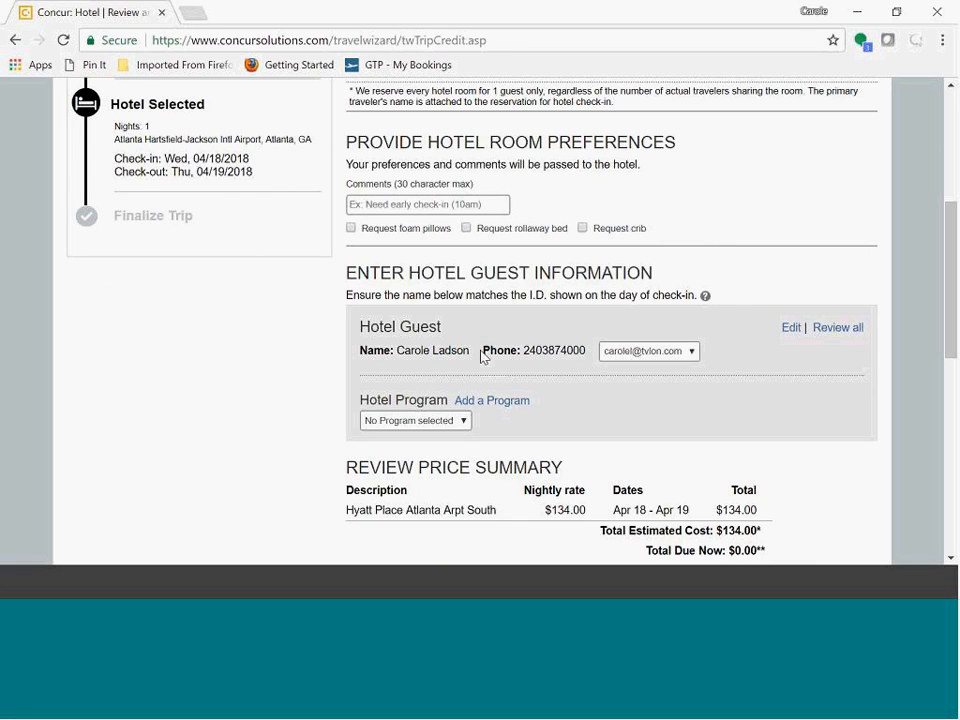
scroll(485, 330, "down", 1)
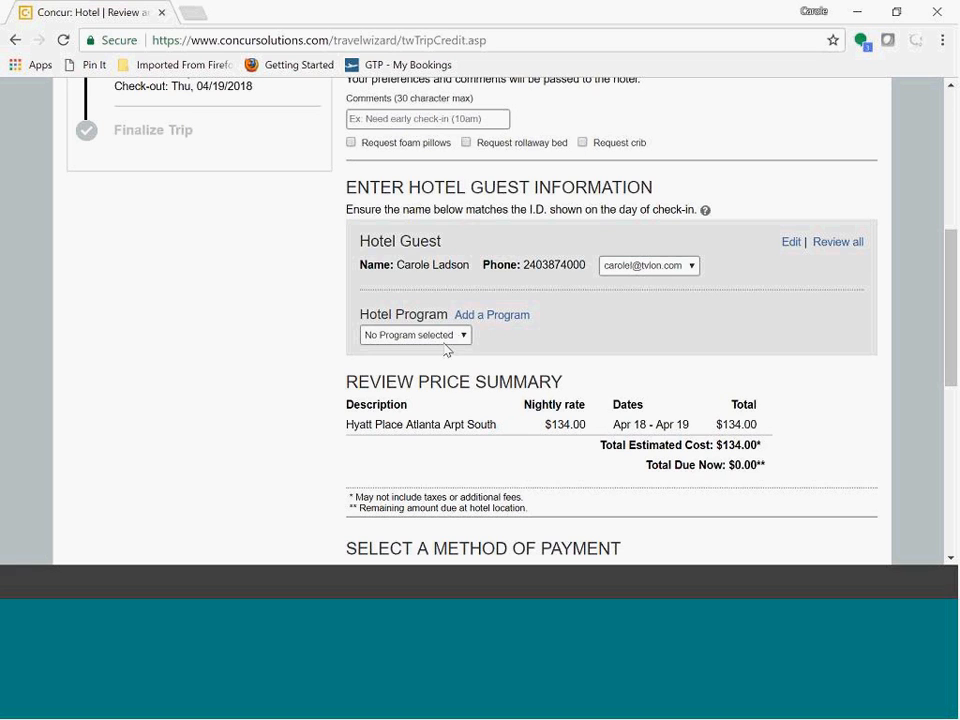
left_click(465, 337)
left_click(462, 350)
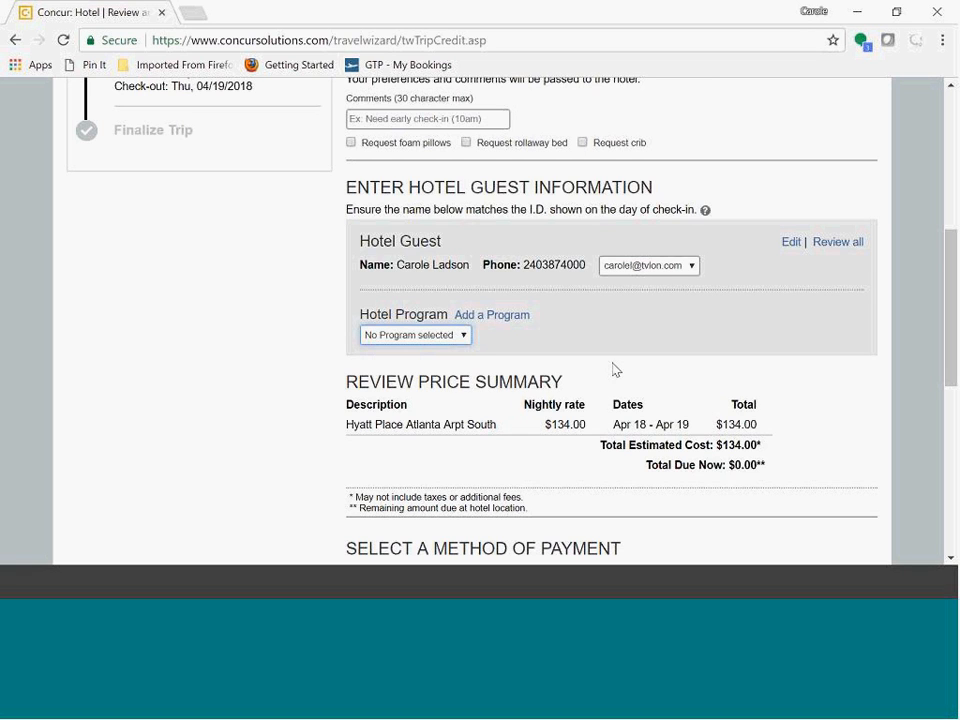
scroll(804, 369, "down", 1)
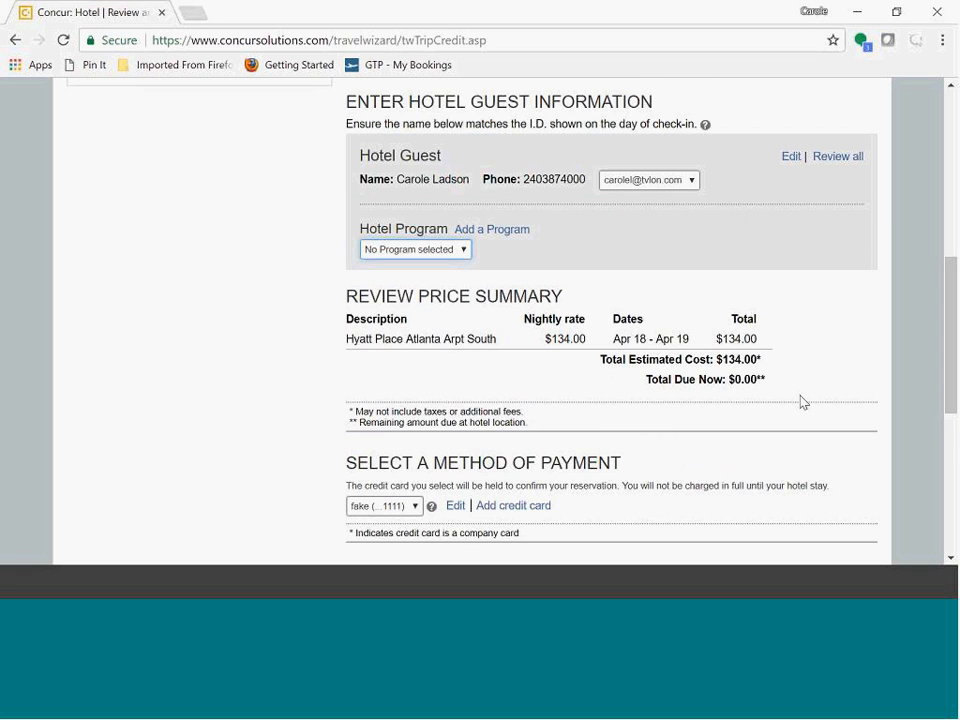
scroll(804, 402, "down", 2)
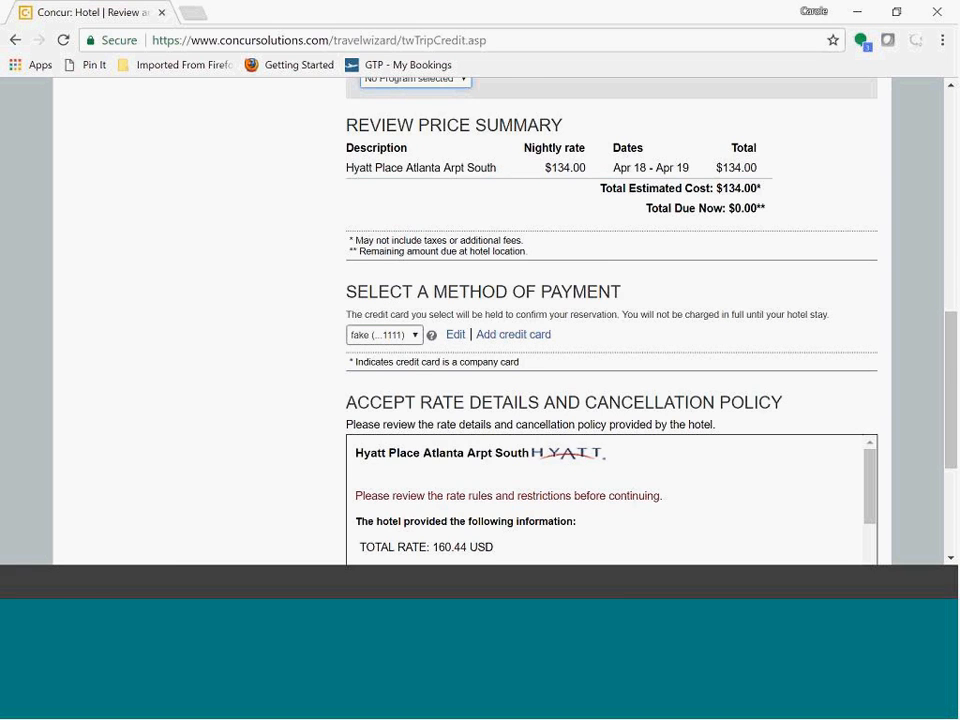
scroll(840, 300, "down", 2)
Step: Read the hotel's rate and cancellation policy, agree to it, and reserve the hotel
left_click_drag(868, 298, 868, 353)
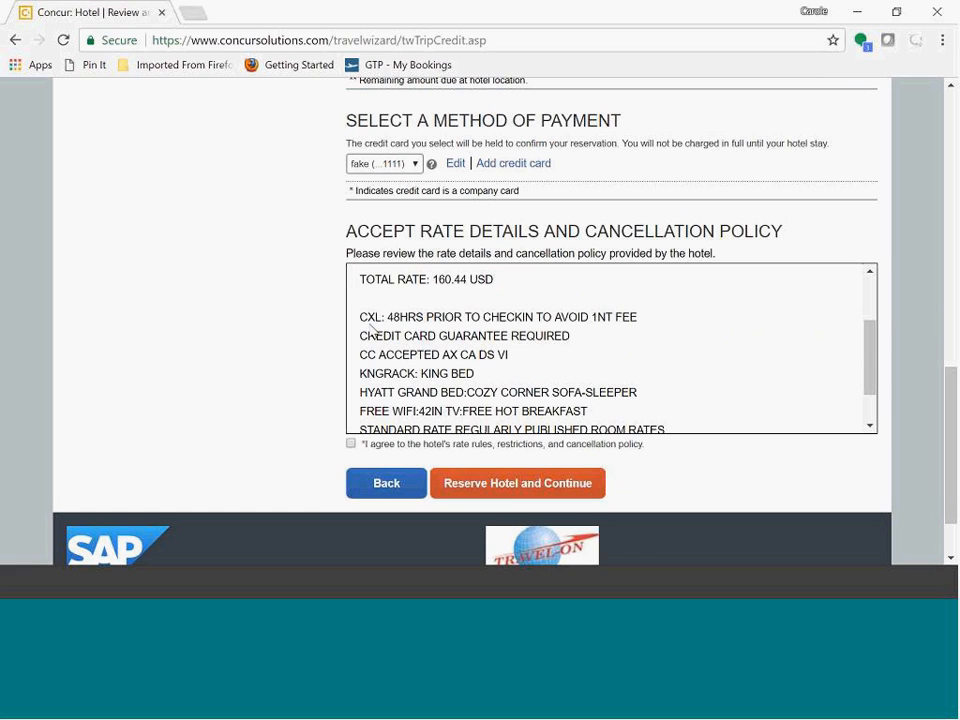
left_click_drag(393, 316, 660, 328)
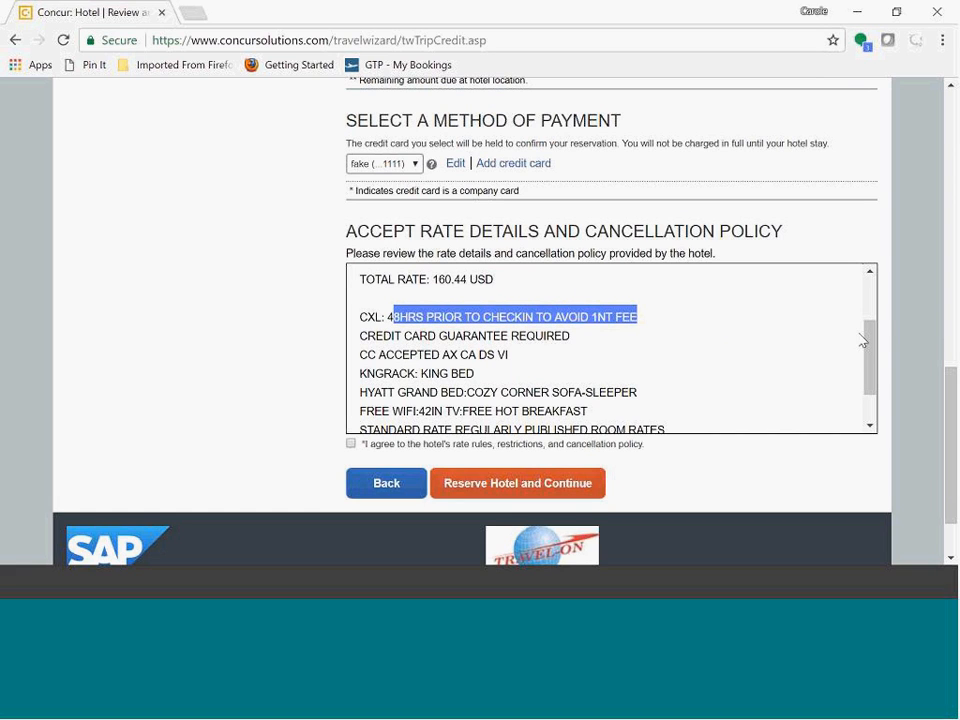
scroll(866, 335, "down", 2)
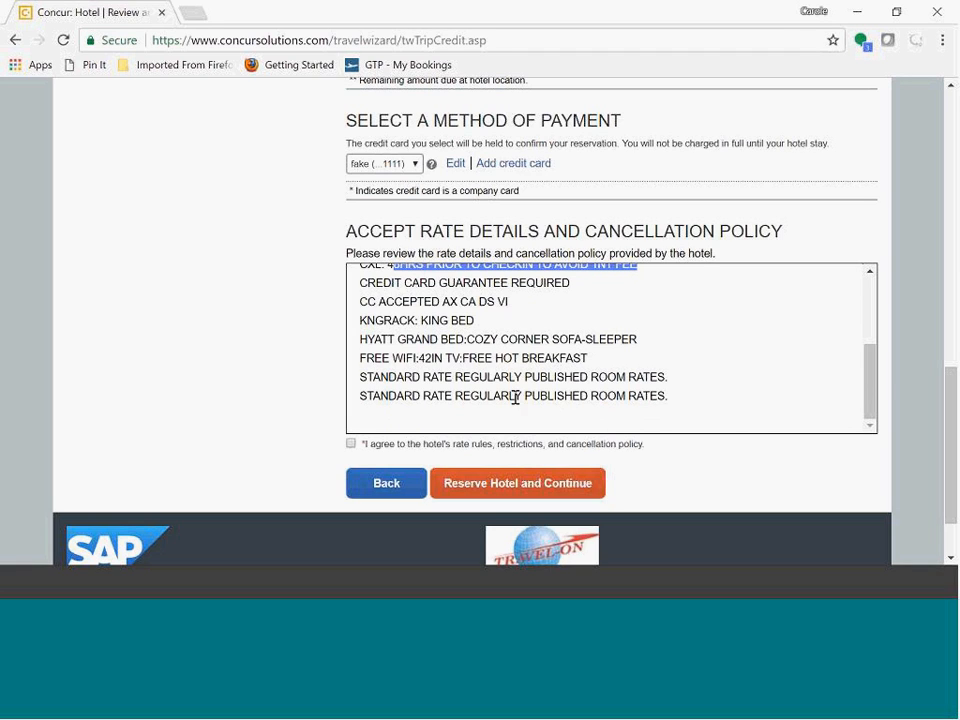
left_click(351, 444)
left_click(530, 497)
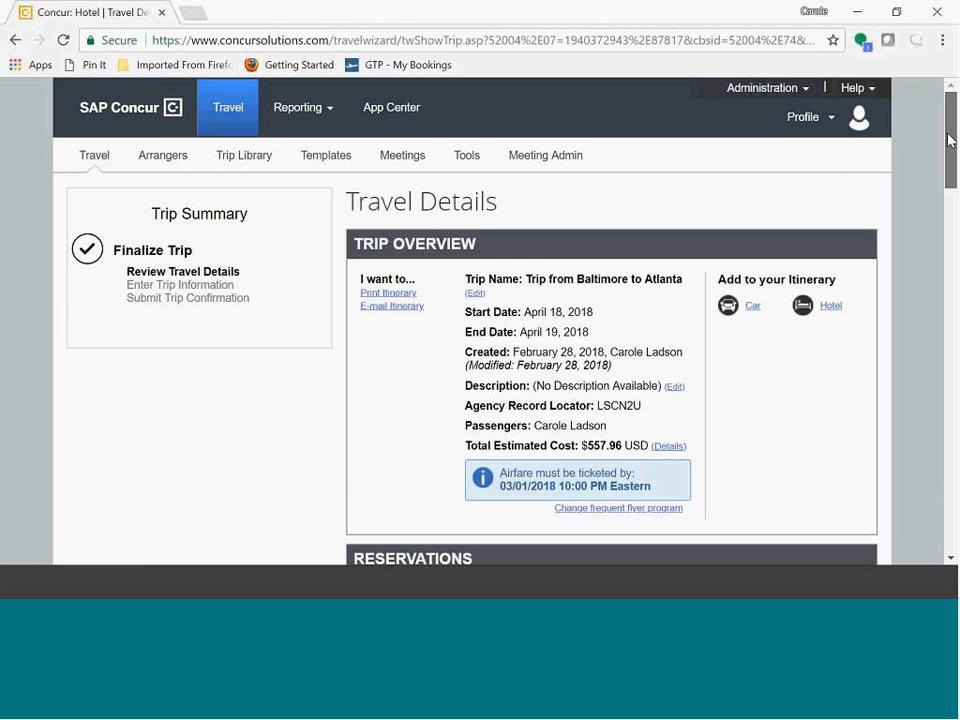
Step: Review the trip's flight, car and hotel reservations and total estimated cost, then continue to the trip booking information
scroll(950, 140, "down", 3)
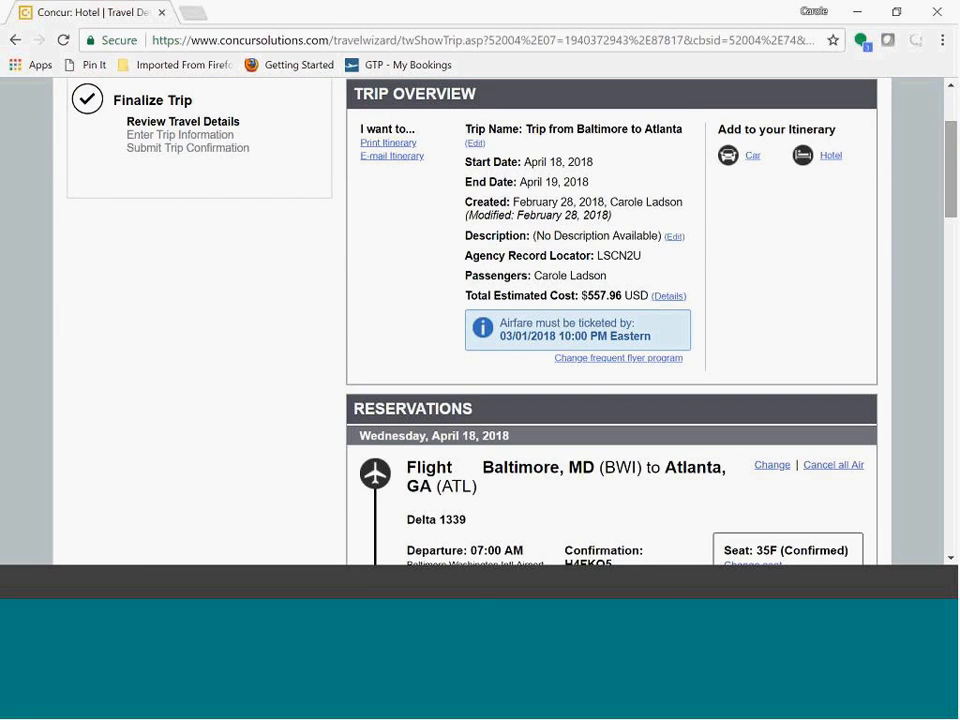
mouse_move(951, 163)
left_mouse_down()
mouse_move(953, 195)
mouse_move(951, 154)
left_mouse_up()
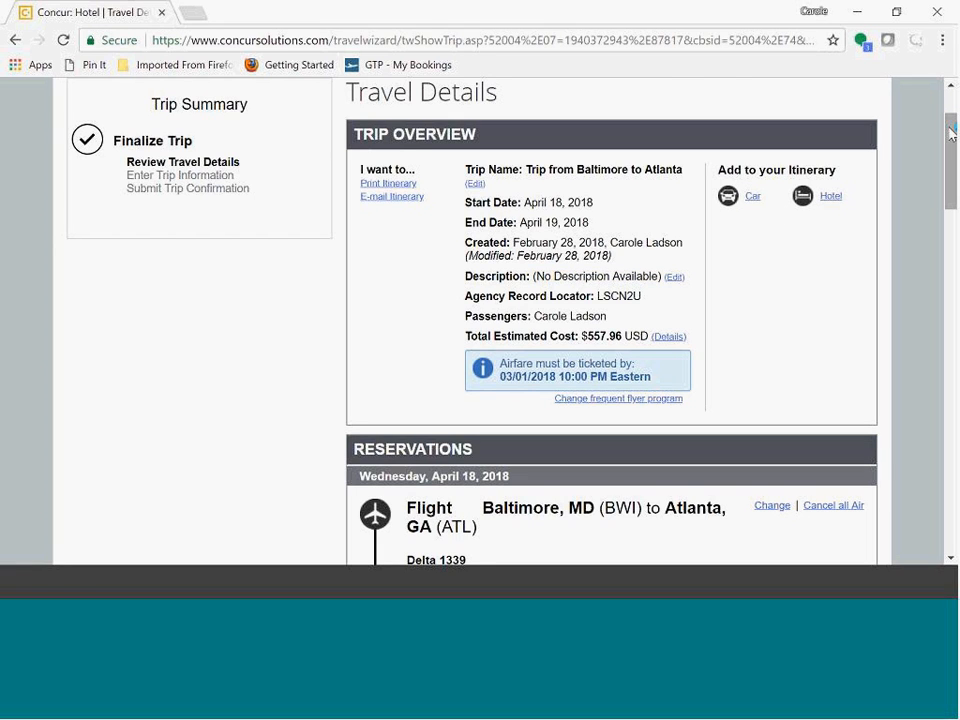
left_click_drag(952, 130, 952, 171)
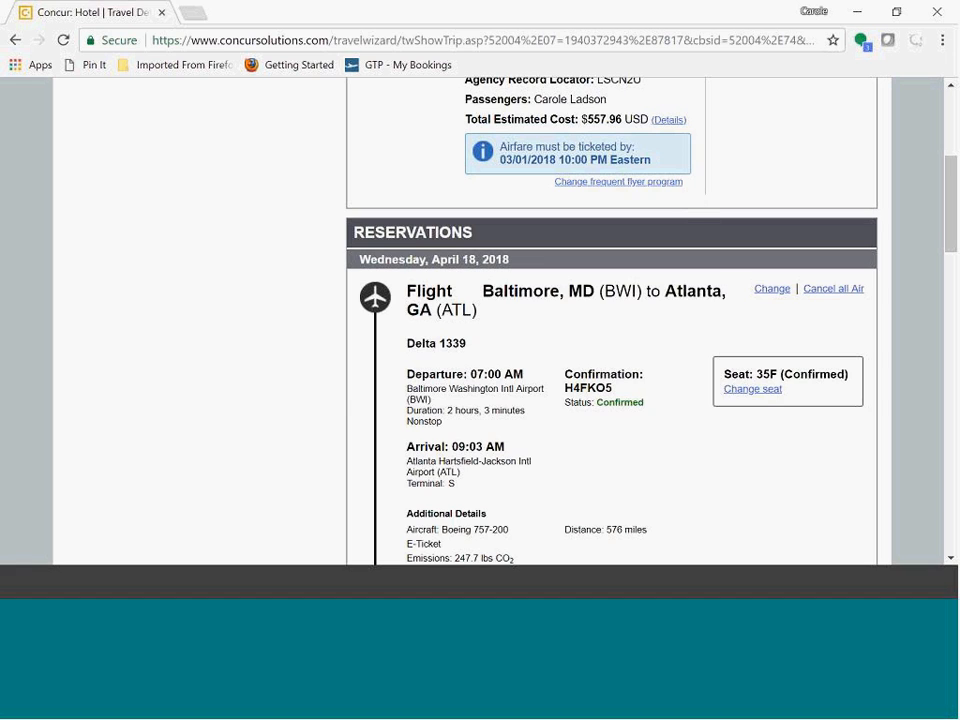
scroll(685, 212, "down", 1)
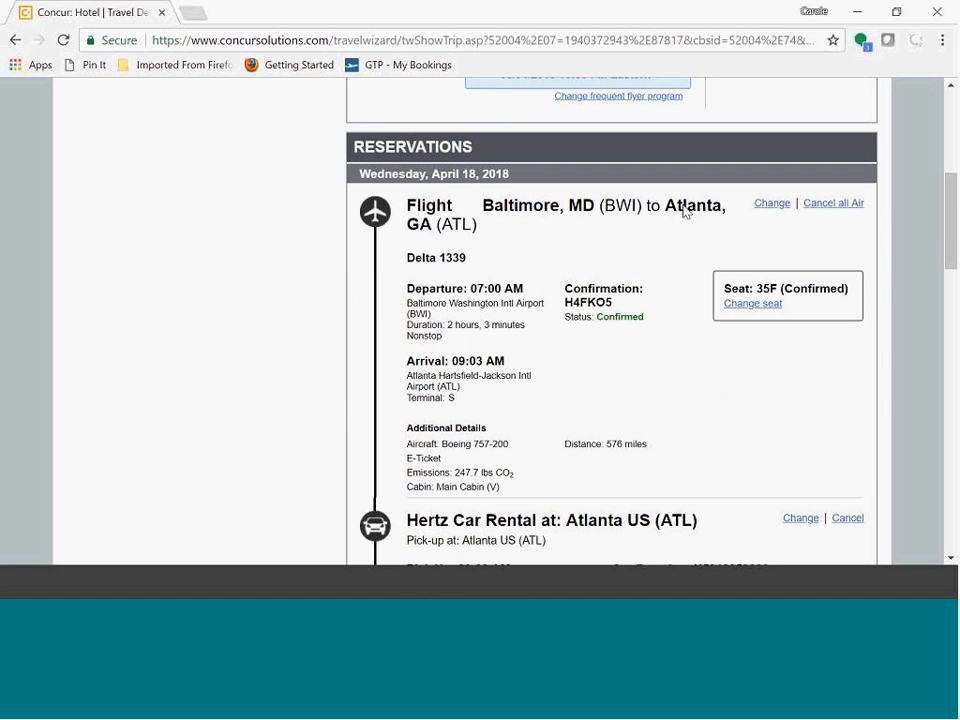
scroll(671, 242, "down", 1)
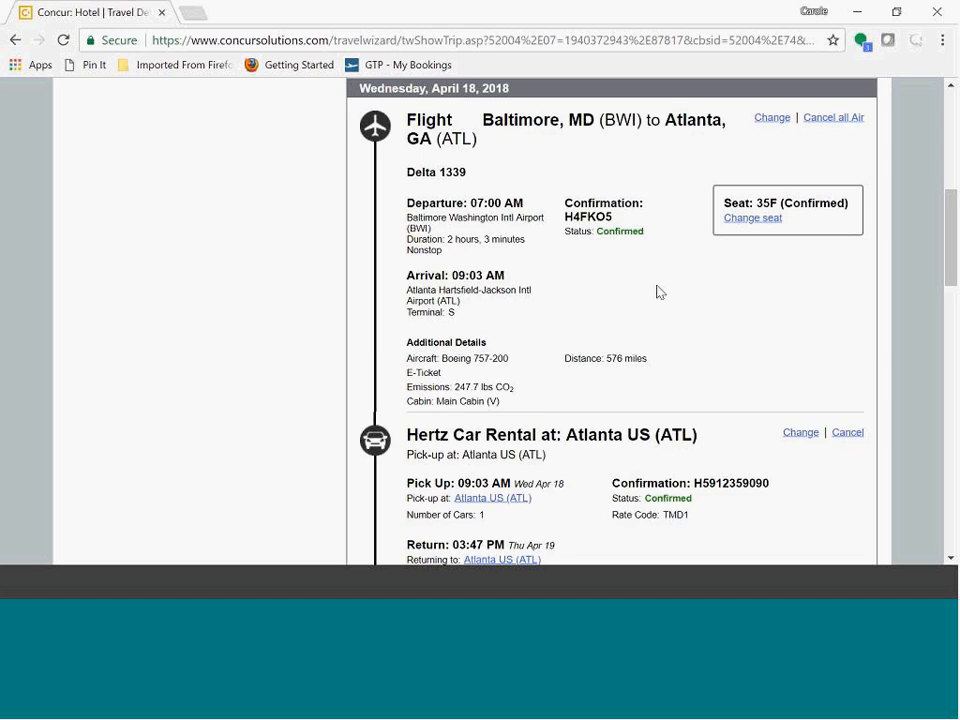
scroll(659, 292, "down", 1)
scroll(659, 292, "down", 1)
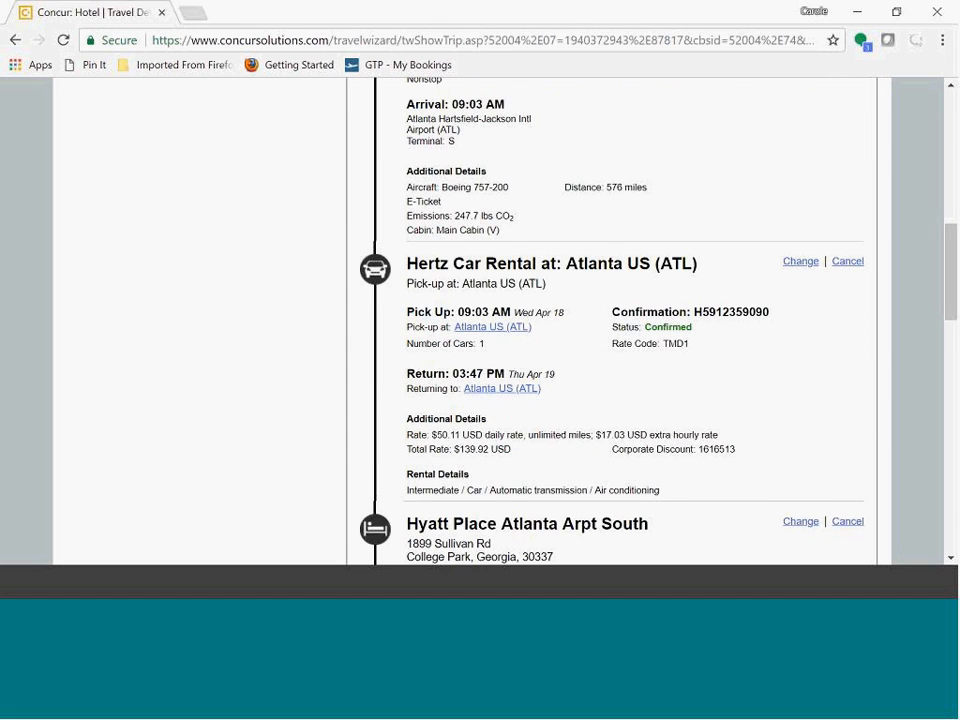
scroll(590, 320, "down", 4)
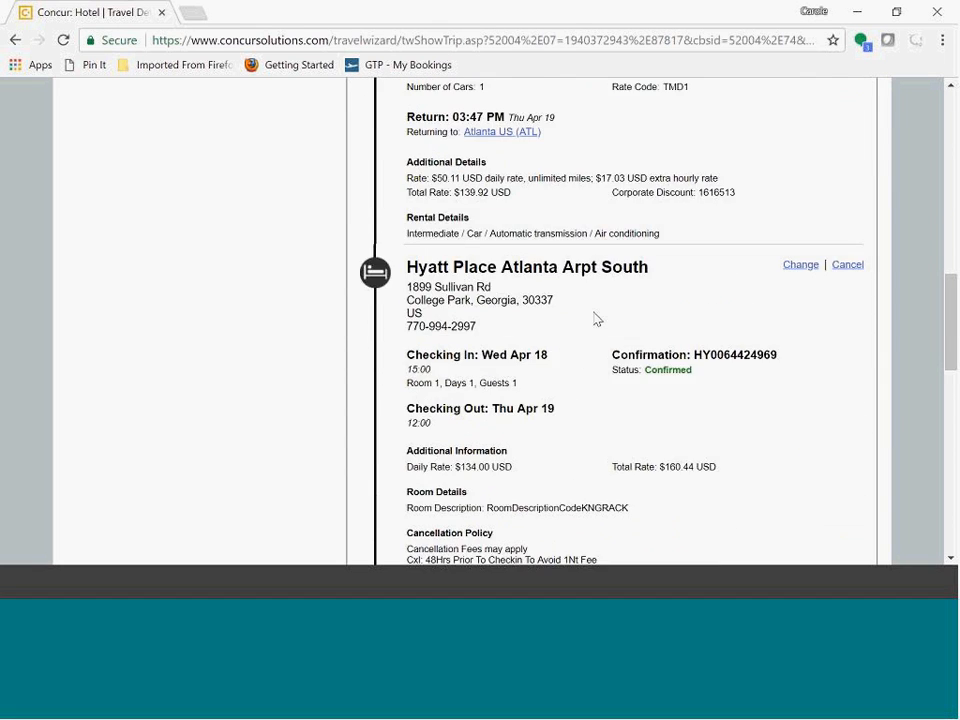
scroll(620, 370, "down", 4)
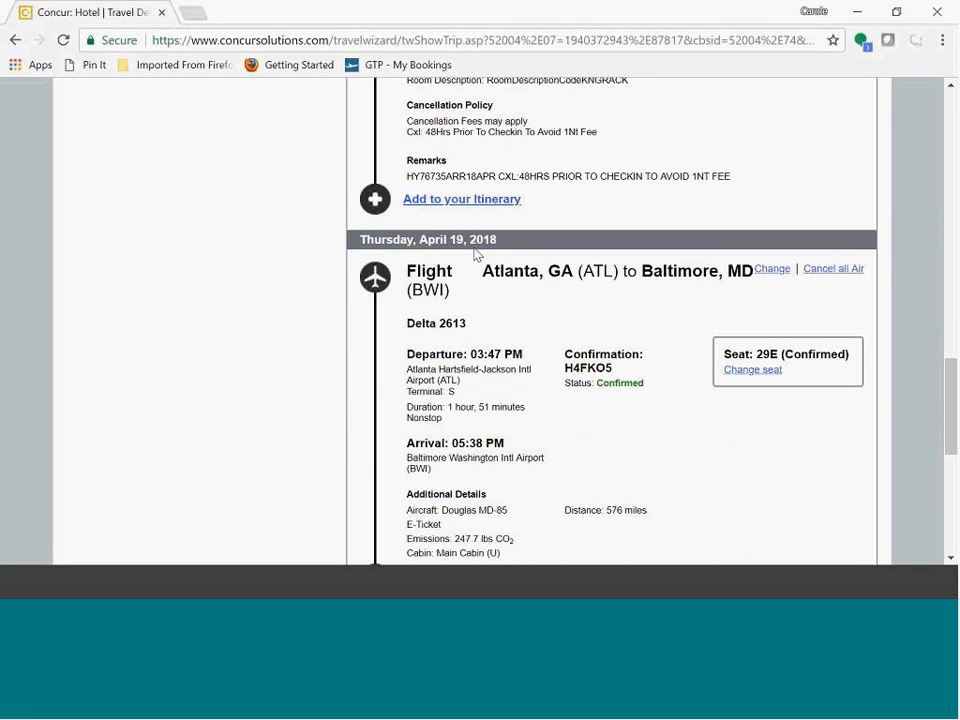
scroll(604, 320, "down", 3)
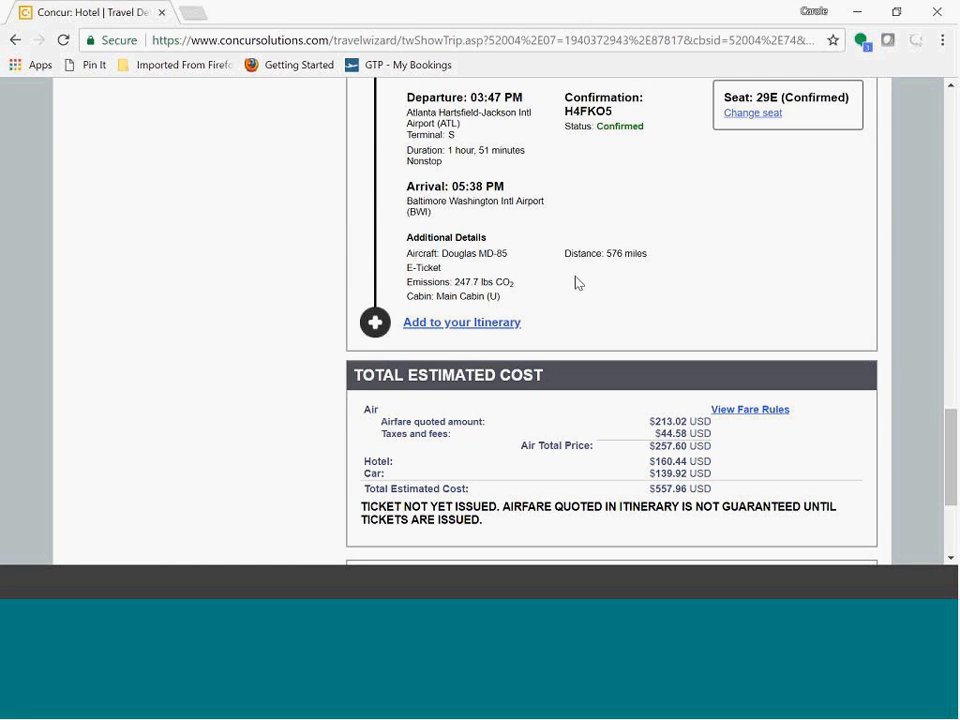
scroll(565, 290, "down", 1)
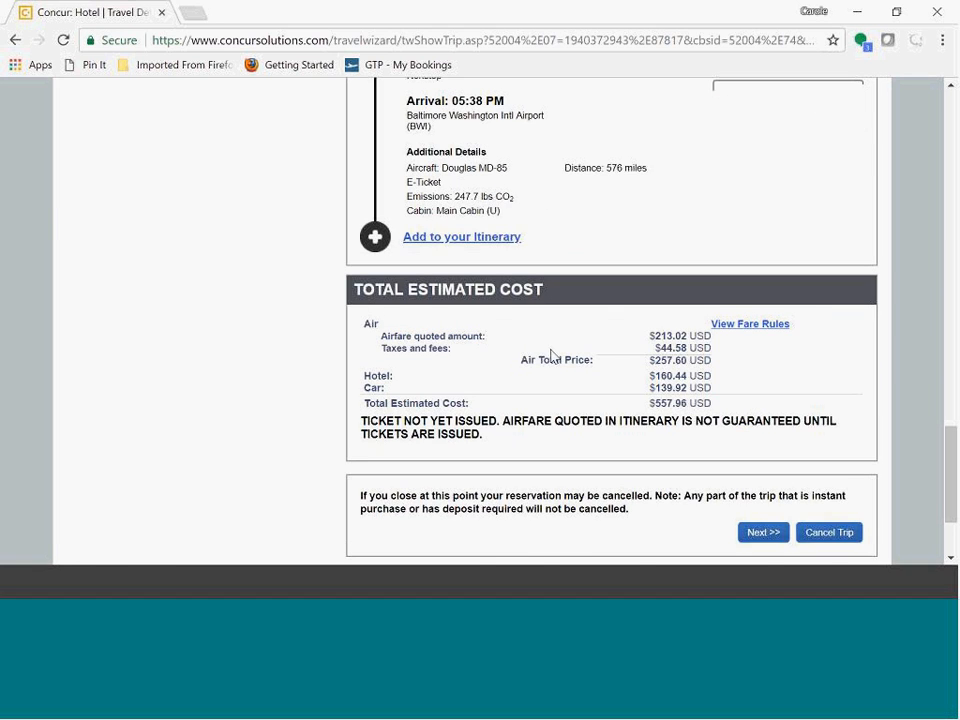
scroll(560, 358, "down", 2)
left_click(764, 389)
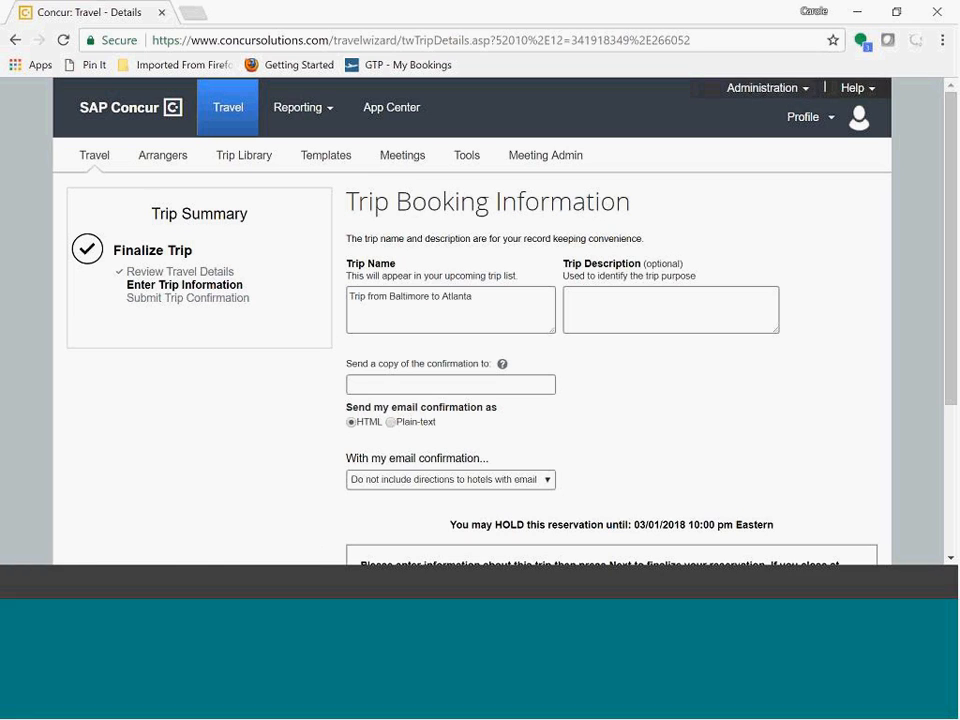
Step: Leave the trip name, description and email confirmation options at their defaults and continue to the trip confirmation
left_click(602, 300)
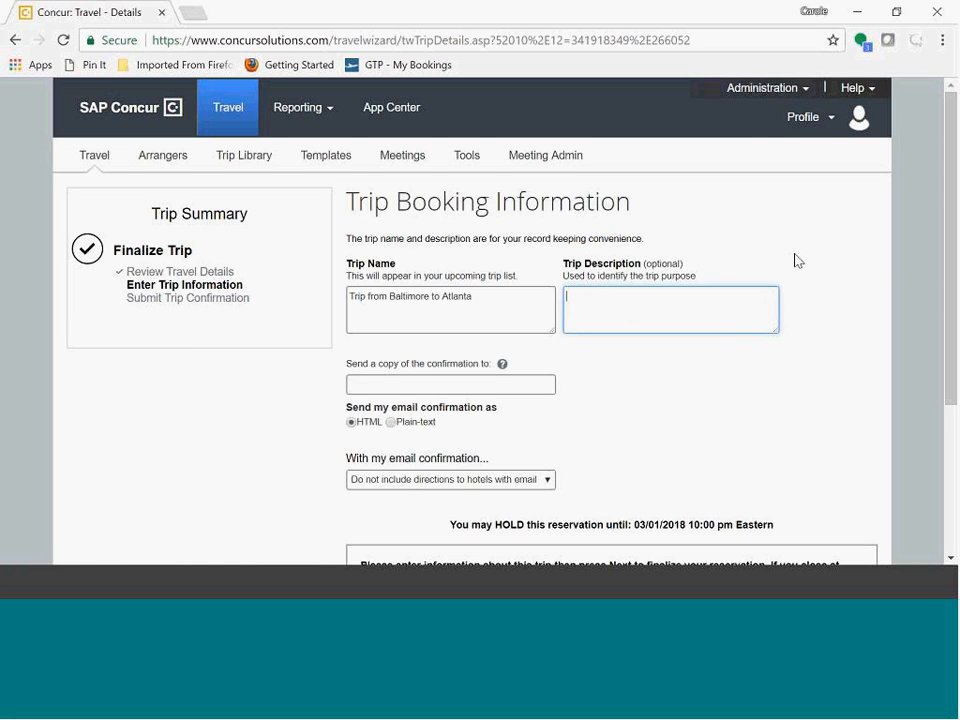
scroll(795, 262, "down", 1)
left_click(408, 296)
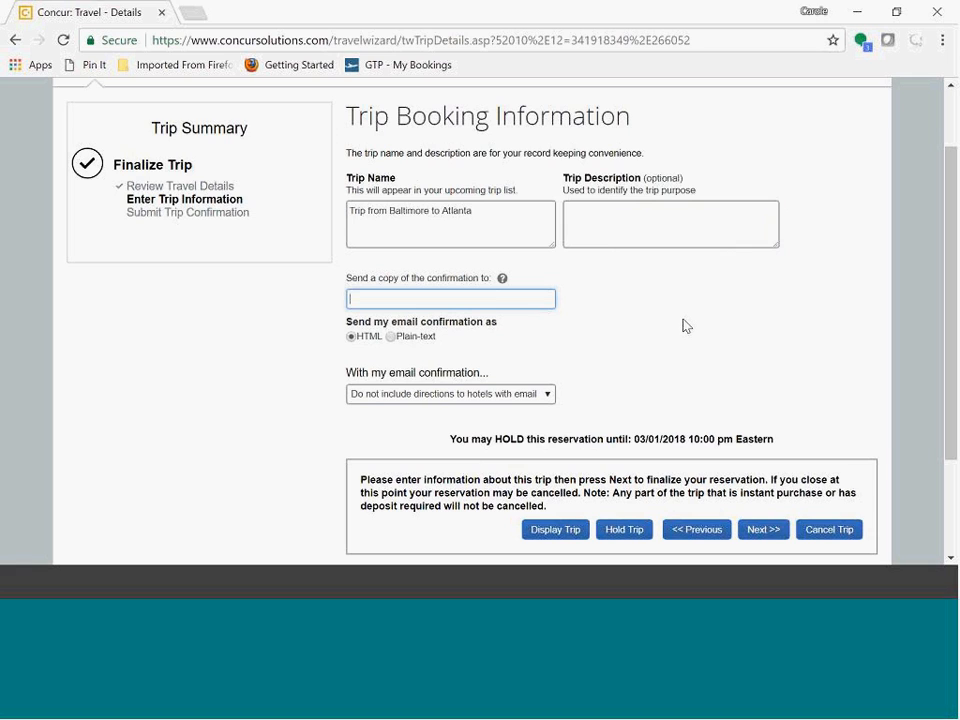
scroll(686, 326, "down", 2)
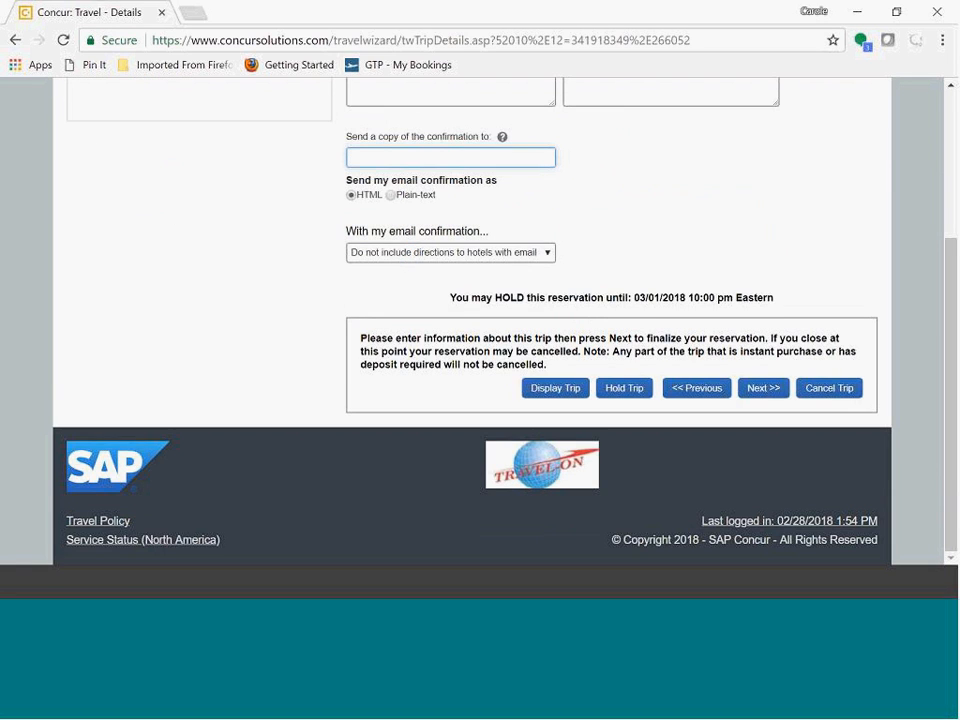
left_click(551, 257)
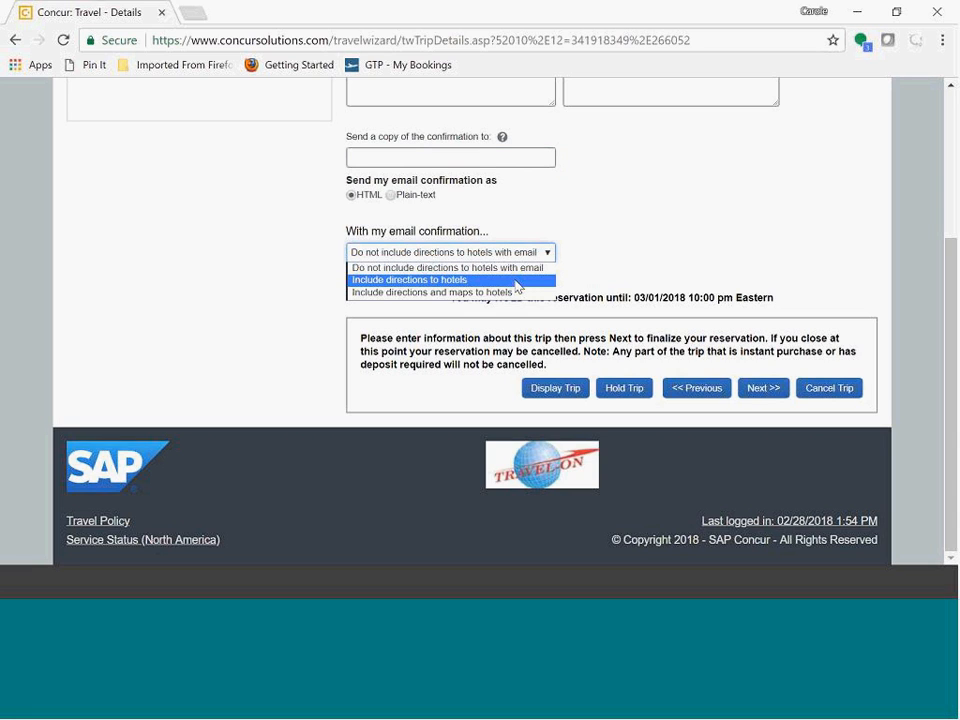
left_click(708, 248)
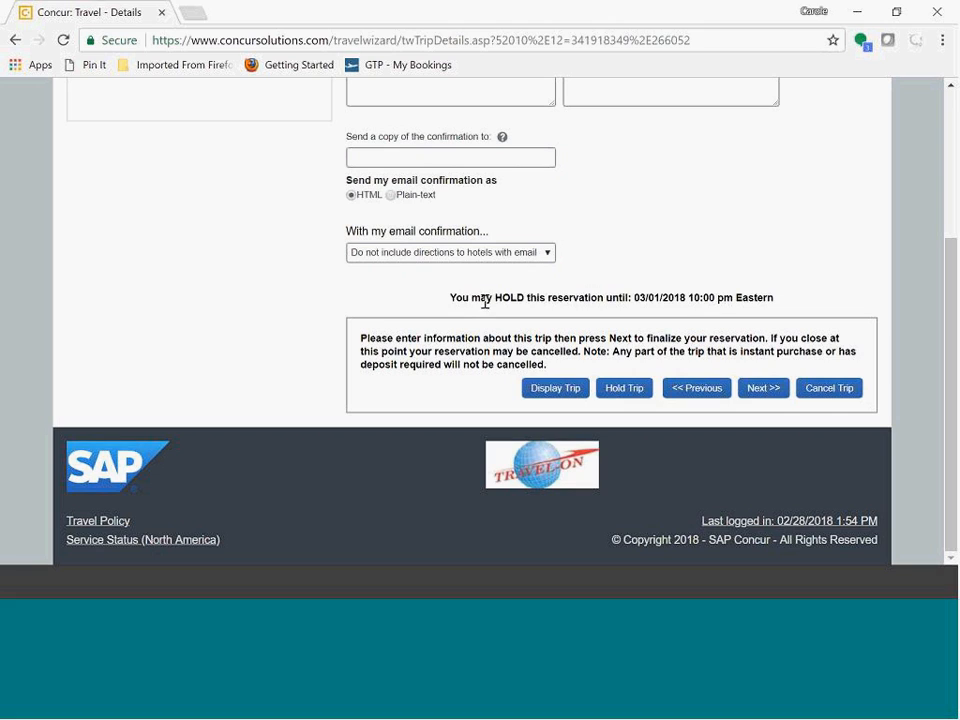
left_click_drag(460, 298, 794, 309)
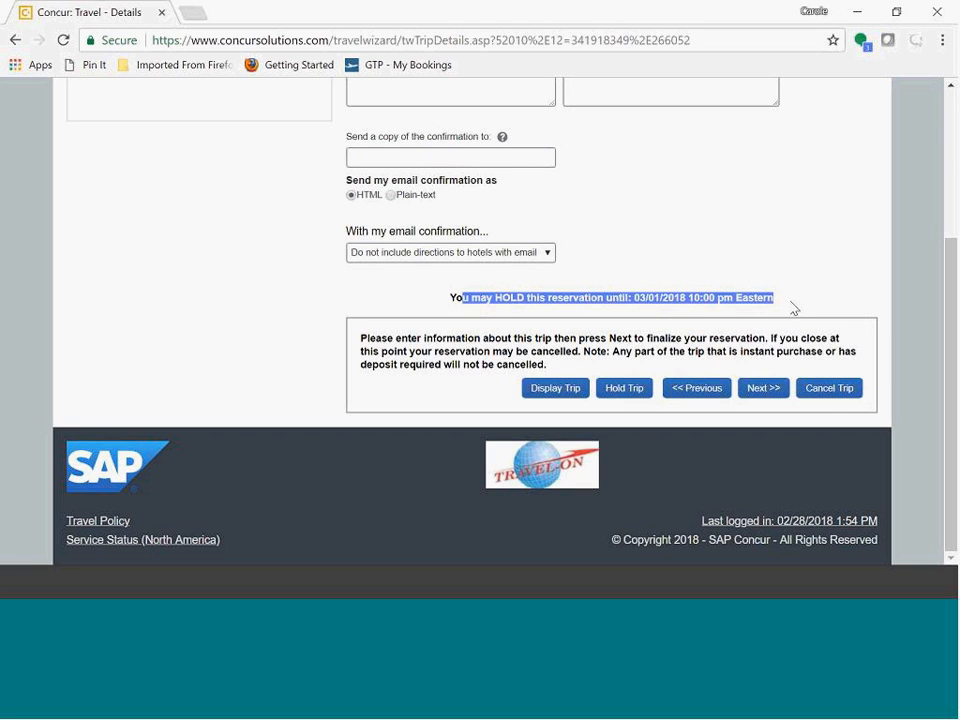
left_click(765, 392)
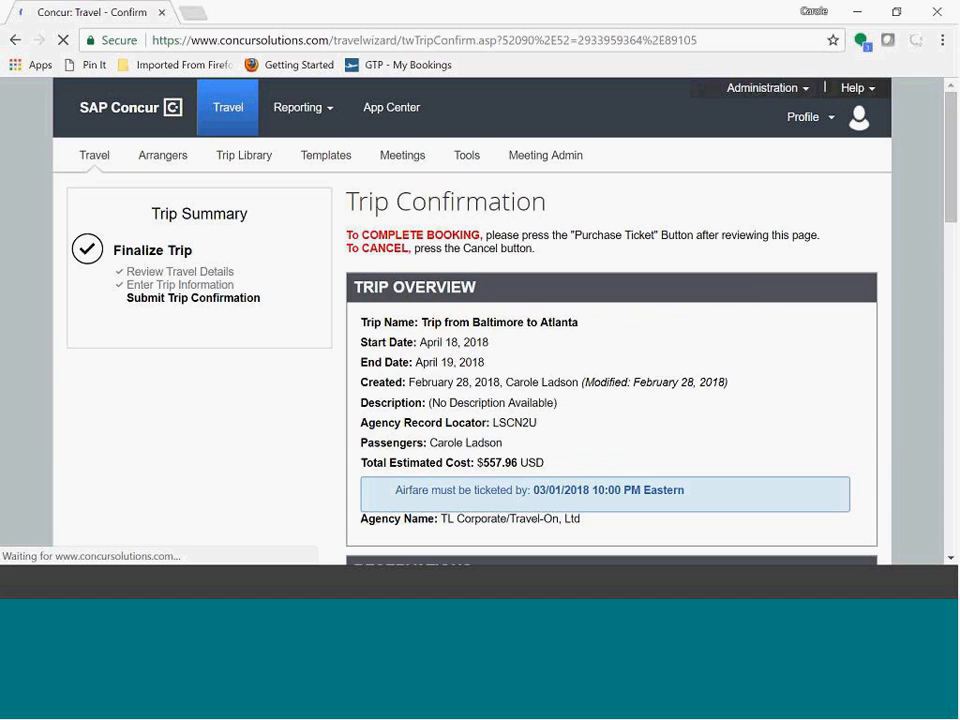
Step: Review the trip confirmation itinerary and cost summary, then return to the previous booking information page
scroll(739, 288, "down", 2)
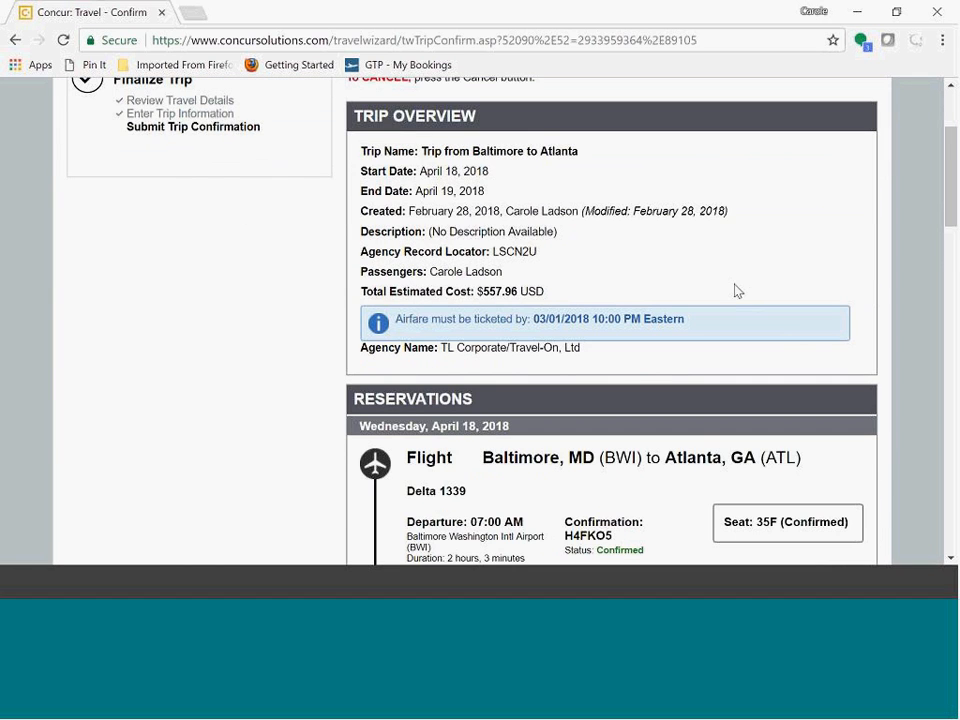
scroll(737, 290, "down", 4)
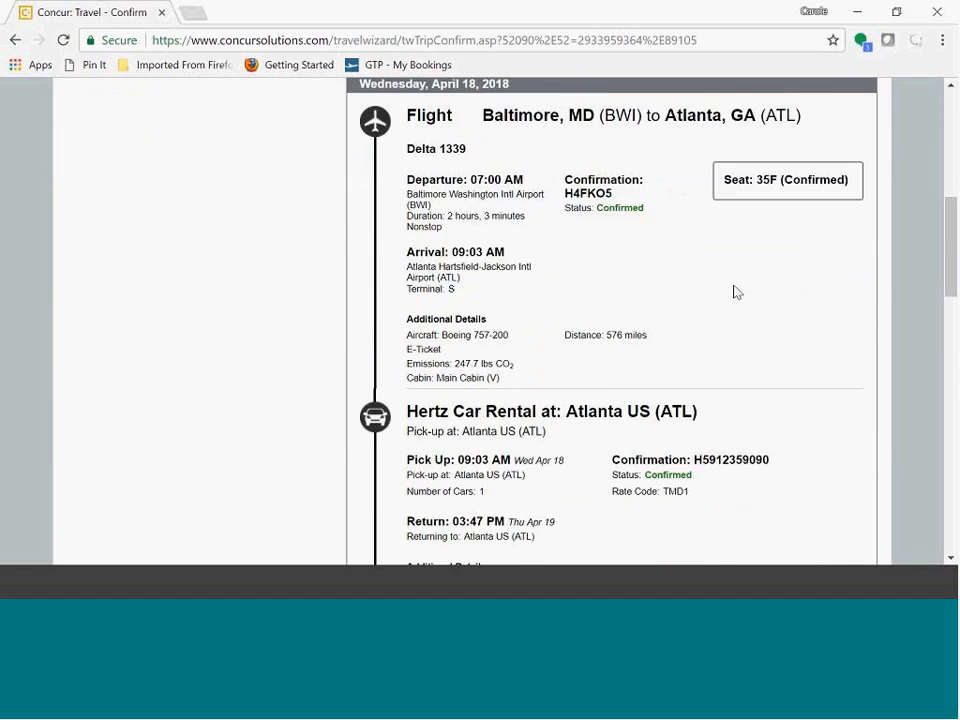
scroll(737, 292, "down", 9)
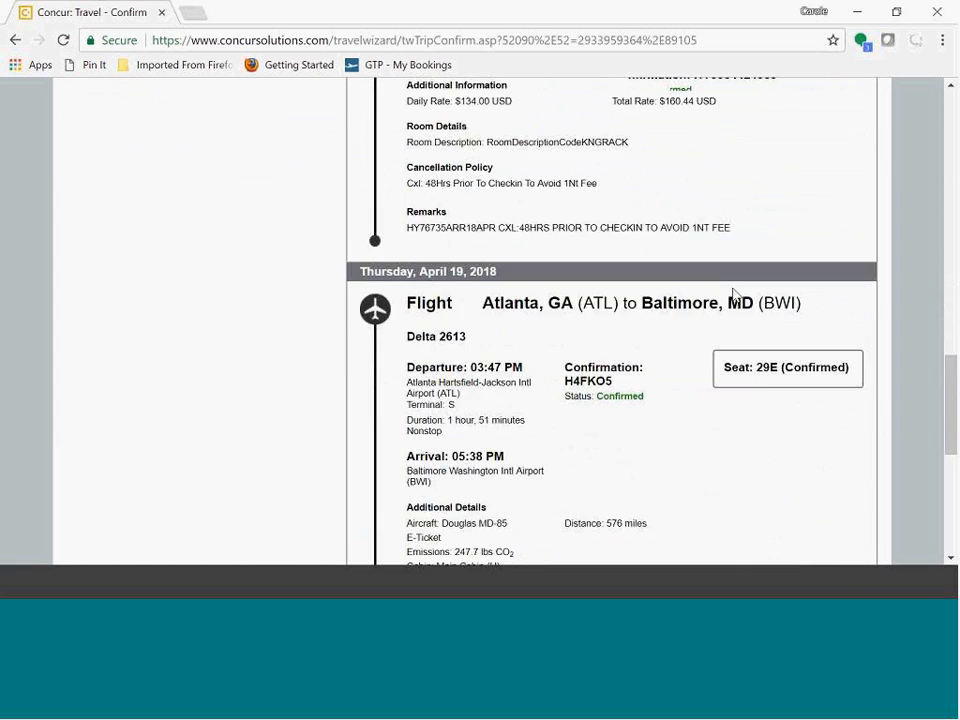
scroll(733, 295, "down", 6)
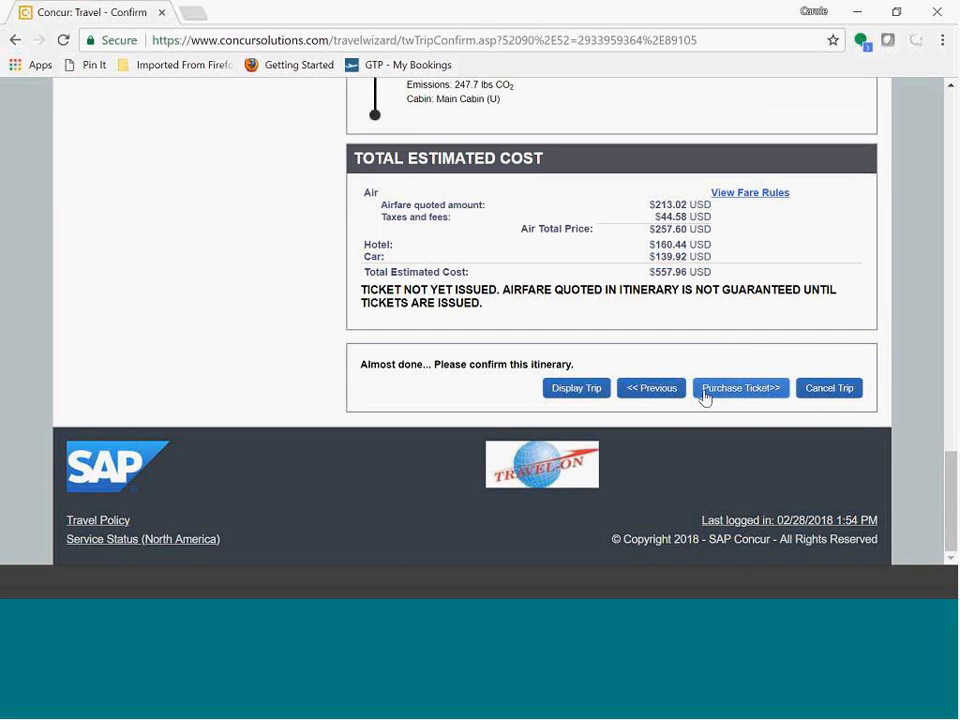
left_click(645, 388)
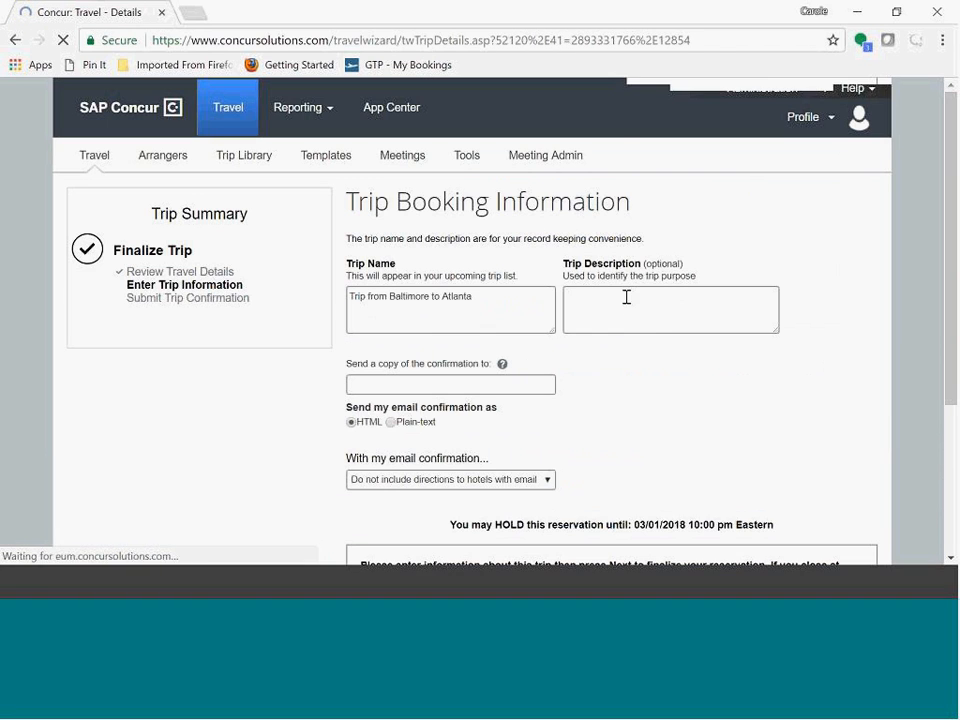
Step: Place the trip on hold from the trip booking information page
scroll(671, 345, "down", 1)
scroll(686, 354, "down", 1)
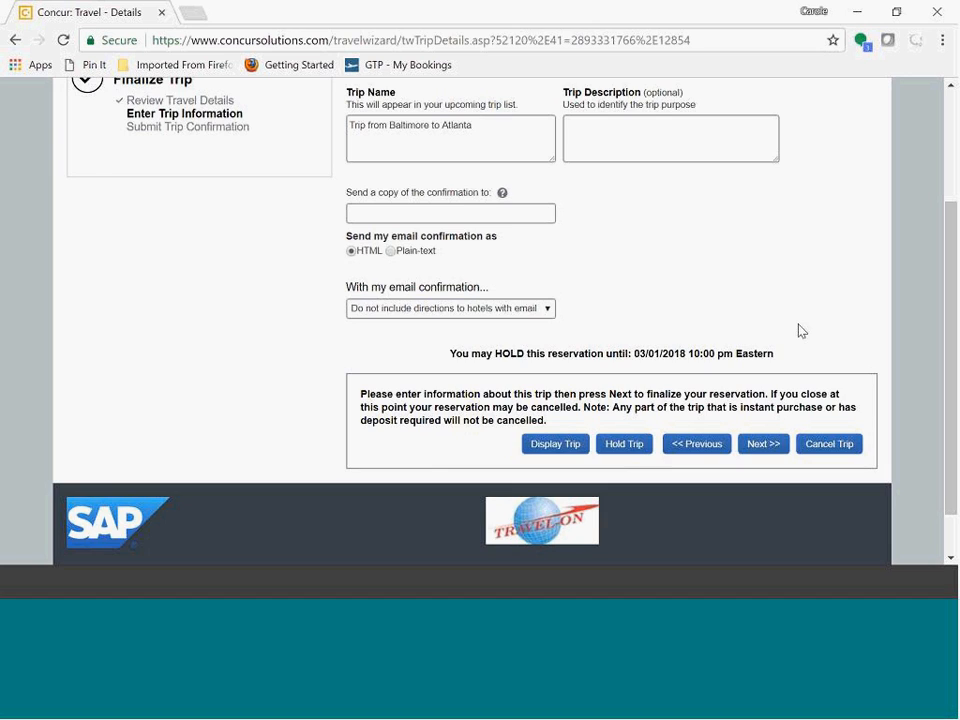
scroll(801, 330, "up", 3)
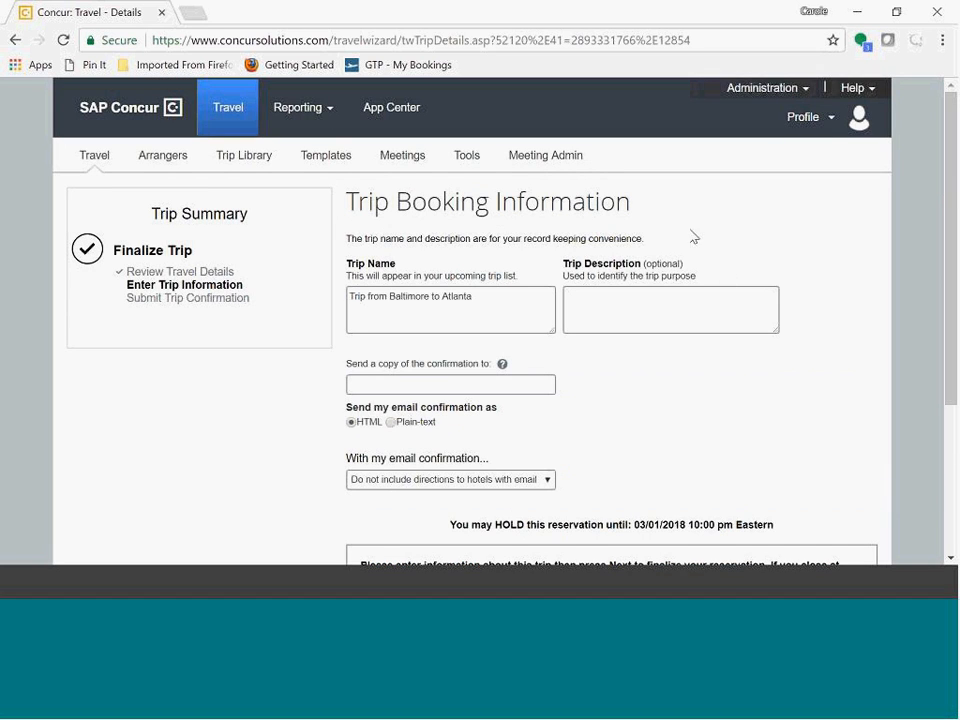
scroll(780, 261, "down", 1)
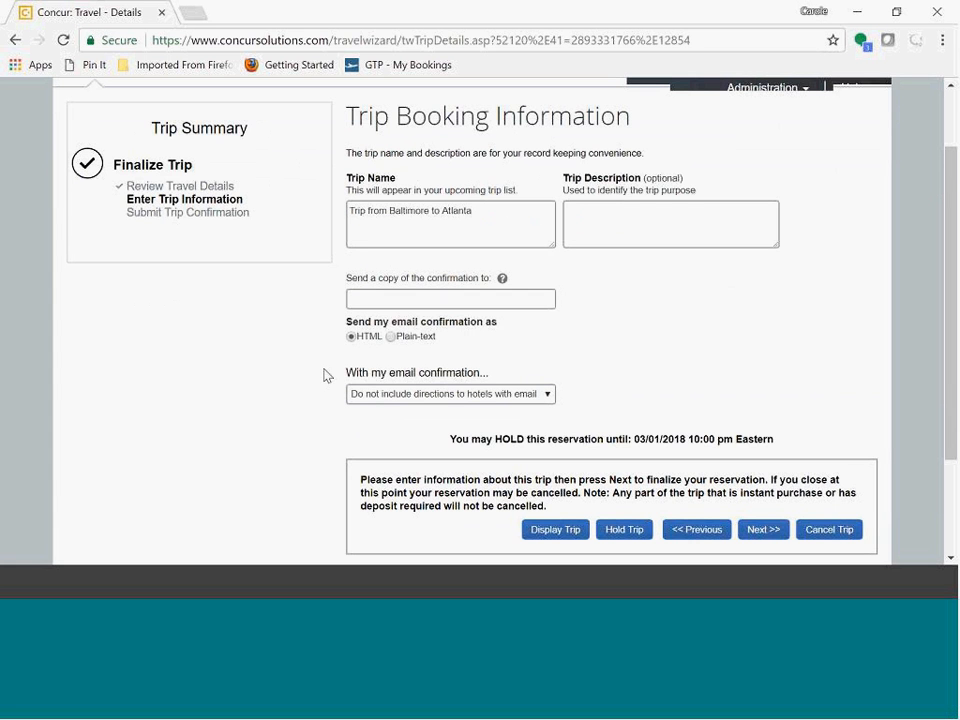
scroll(740, 346, "down", 1)
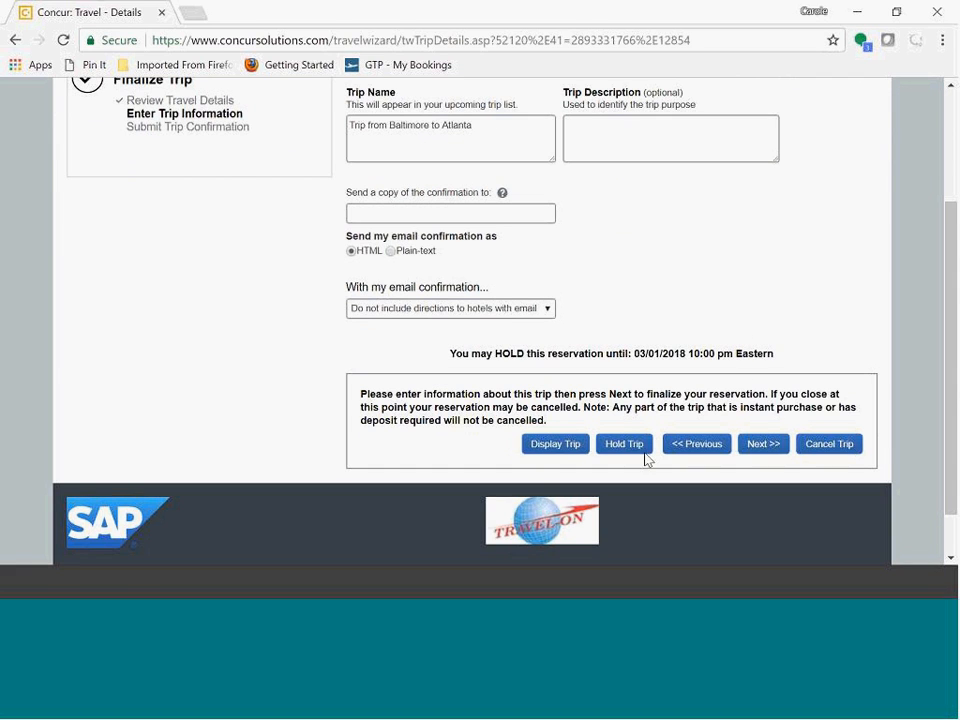
left_click(617, 452)
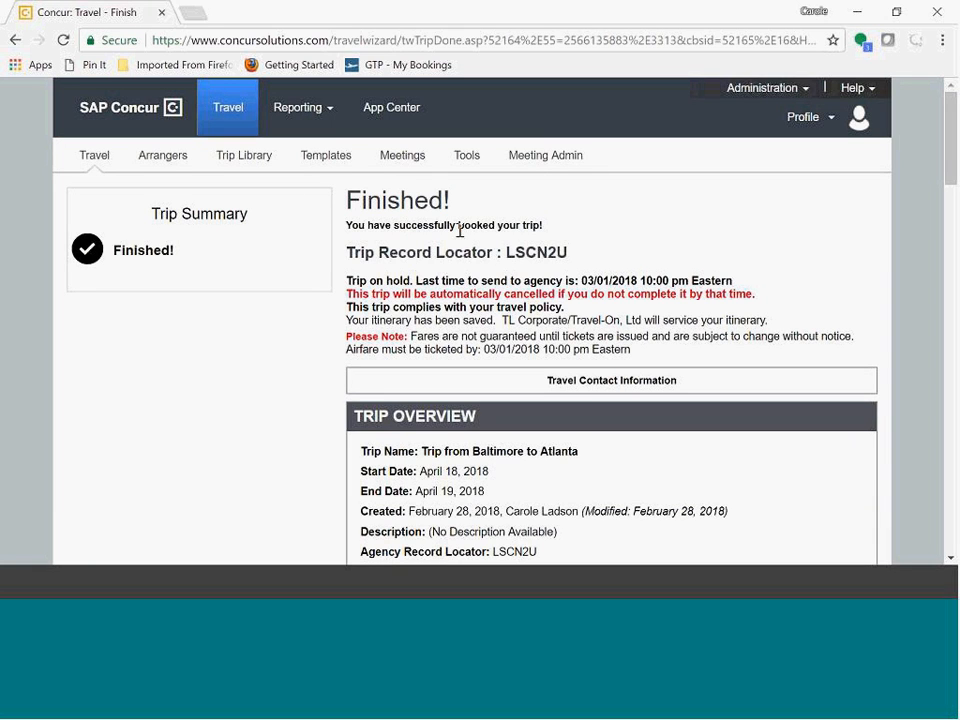
Step: Review the finished booking's trip overview, itinerary and total estimated cost, then return to the Travel Center
scroll(823, 271, "down", 1)
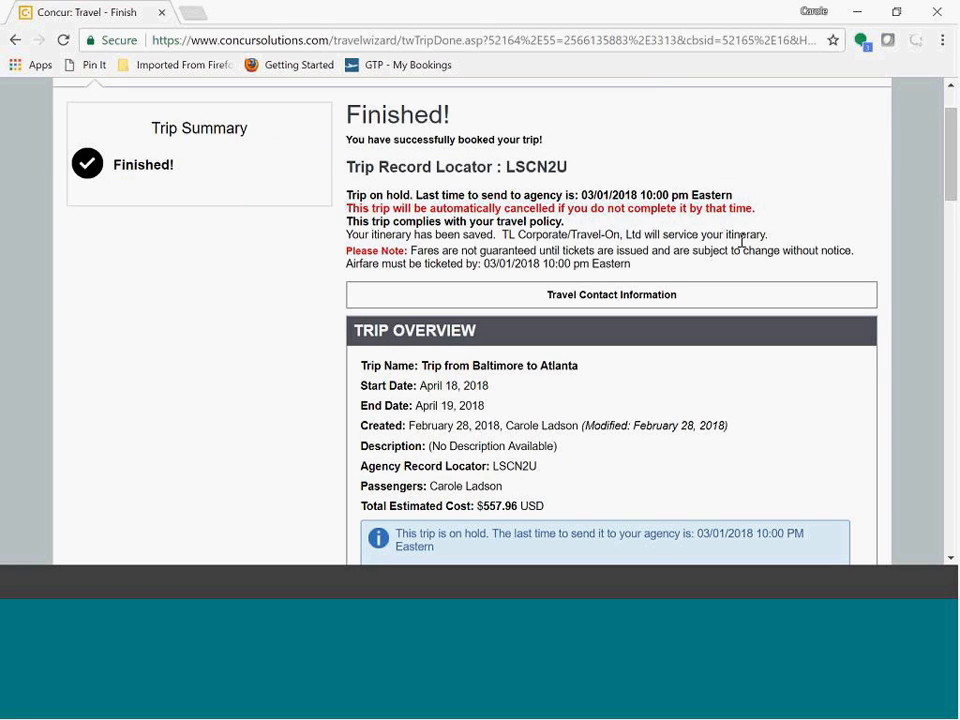
scroll(742, 240, "down", 3)
scroll(746, 274, "down", 6)
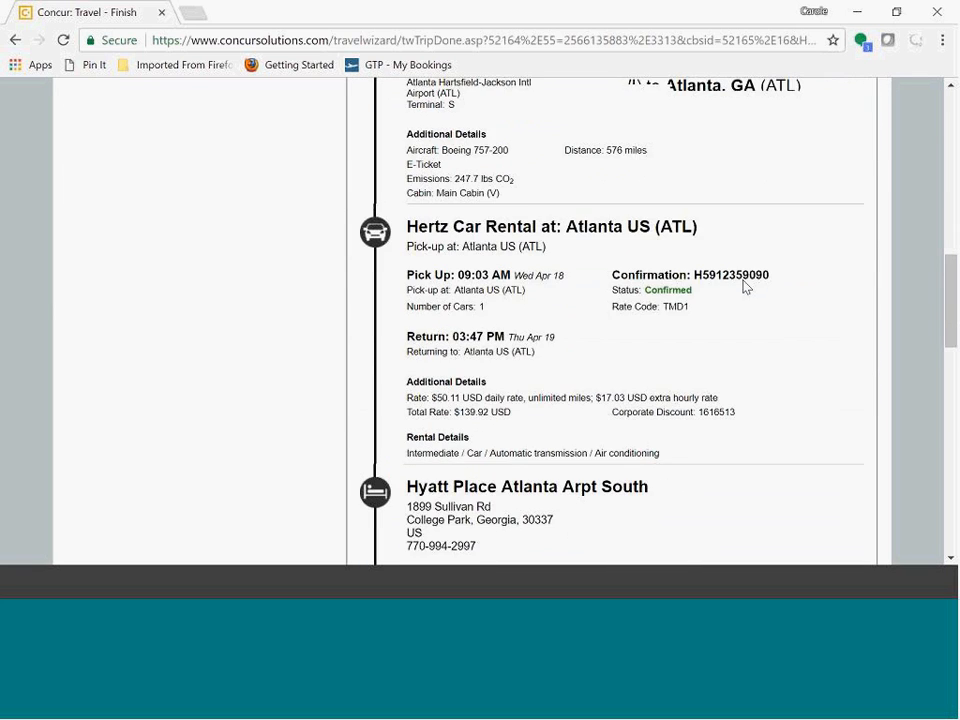
scroll(746, 287, "down", 5)
scroll(742, 292, "down", 5)
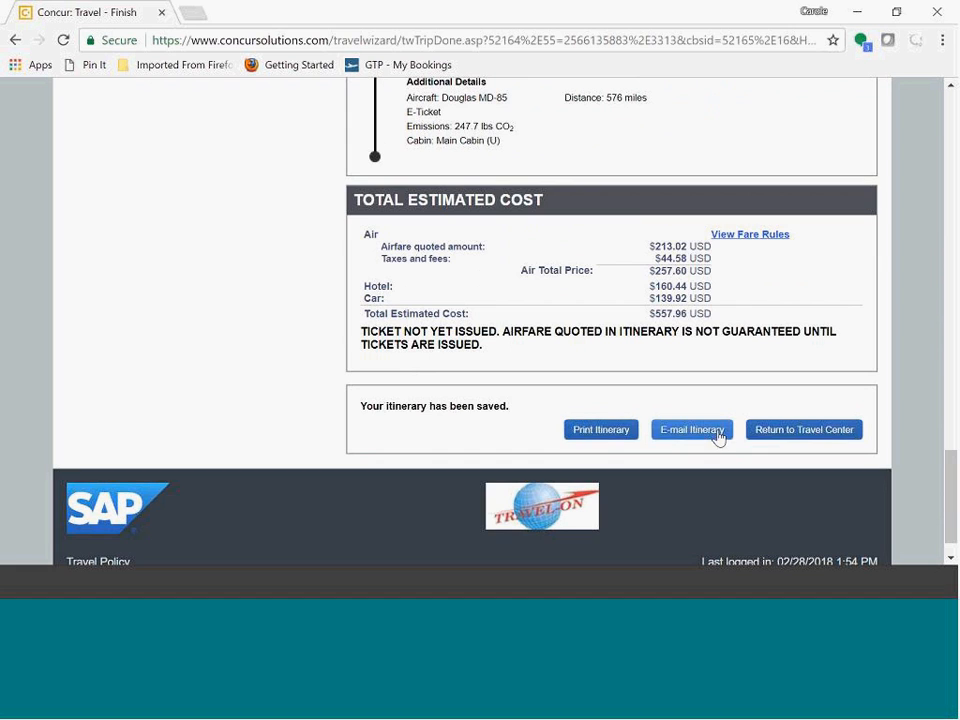
left_click(810, 432)
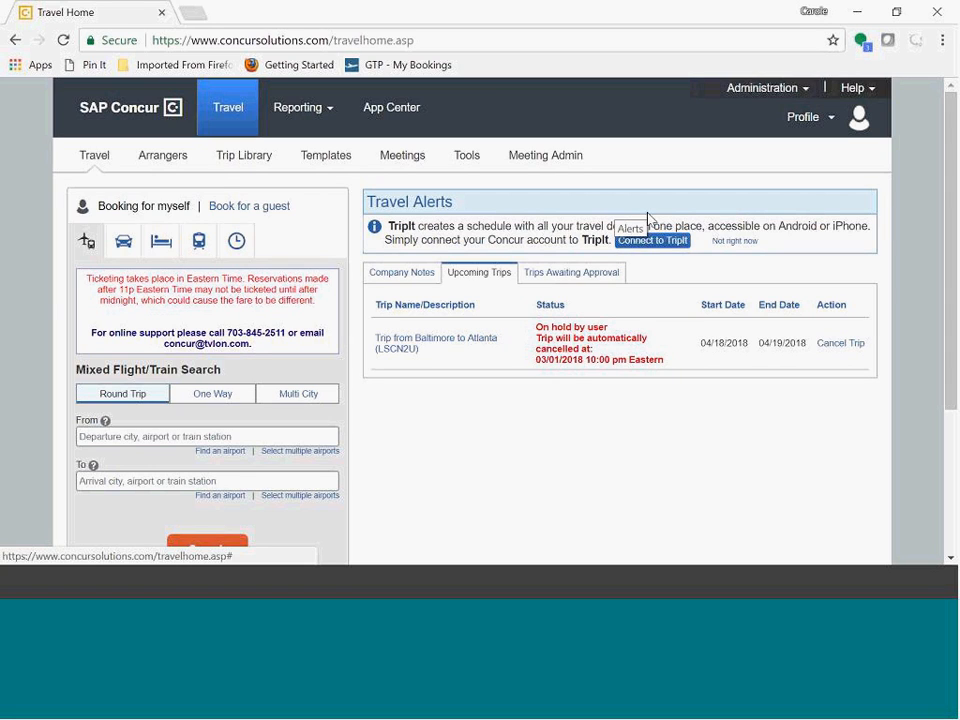
Step: Browse the App Center's enterprise applications and connections, then go back to Travel and view the upcoming trips list
left_click(380, 112)
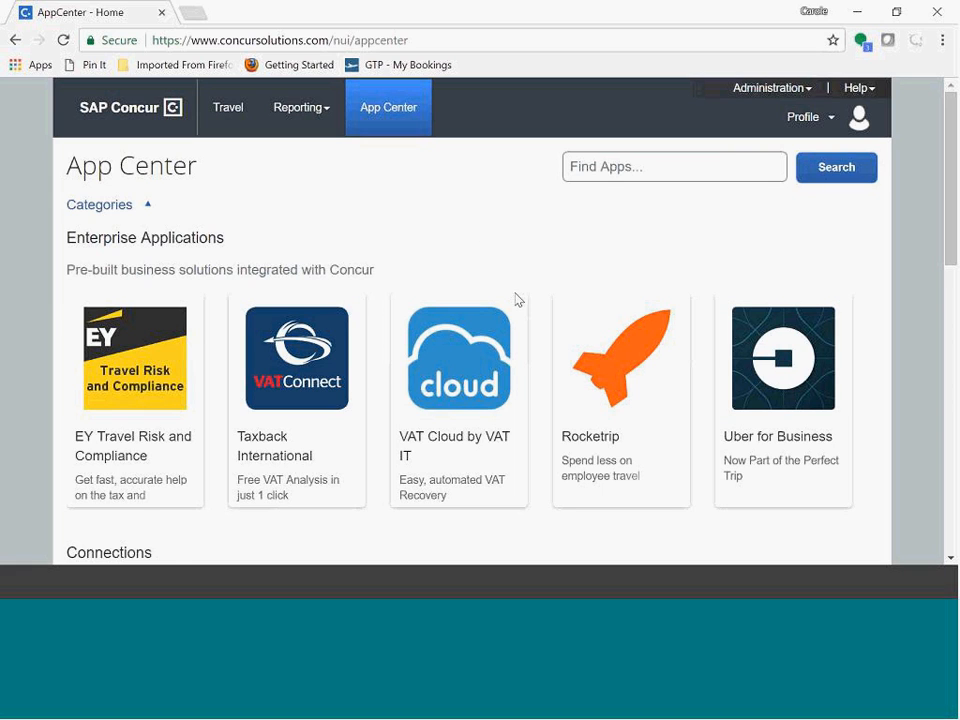
scroll(539, 420, "down", 1)
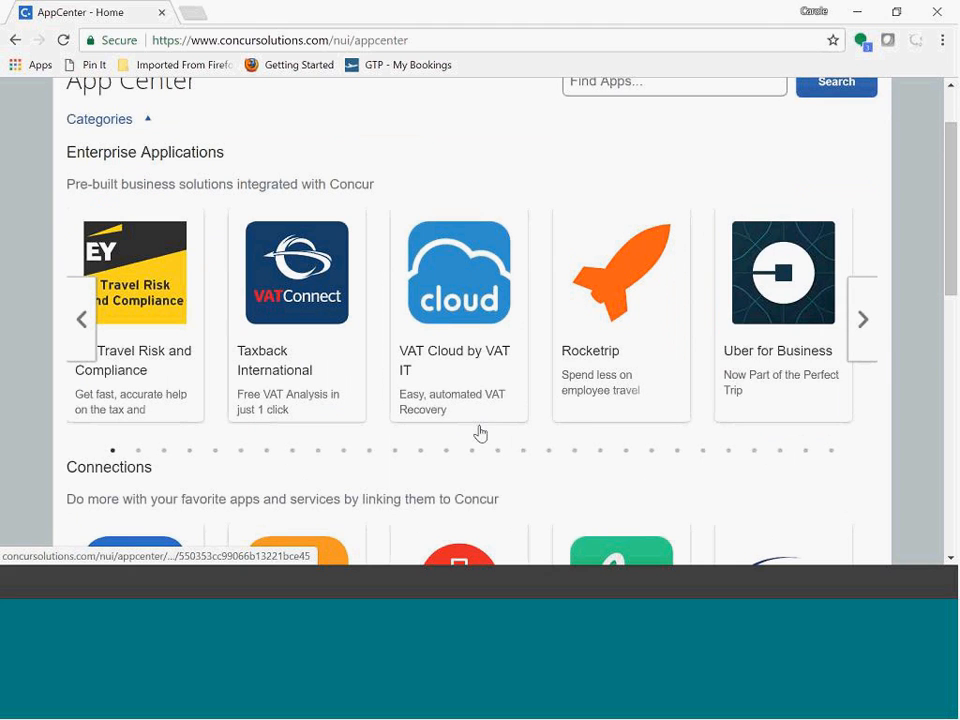
scroll(478, 433, "down", 2)
scroll(450, 425, "down", 1)
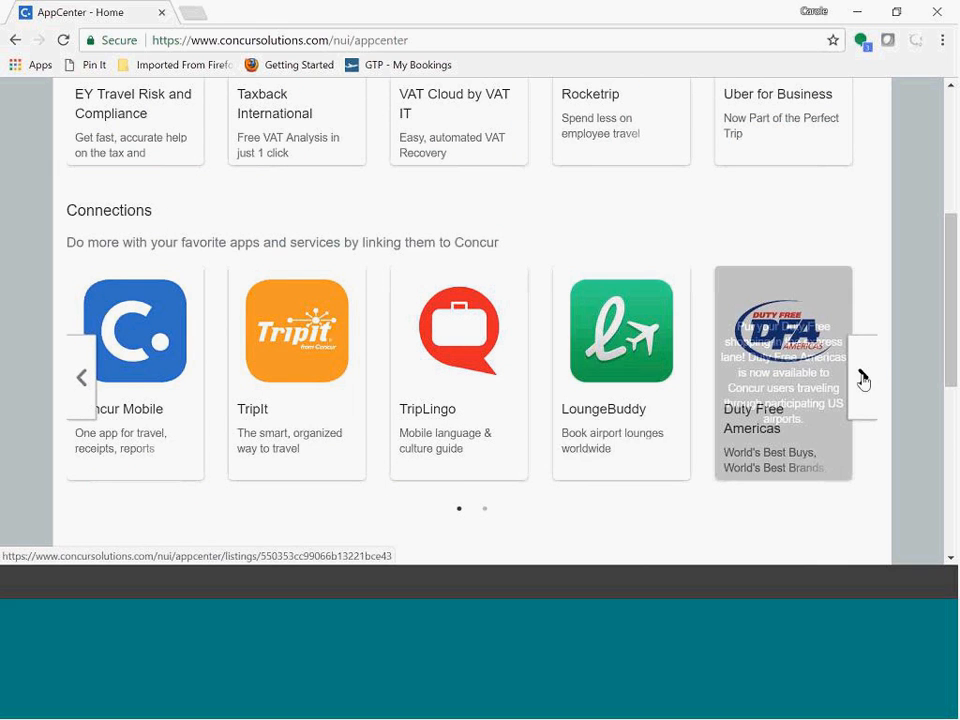
left_click(864, 378)
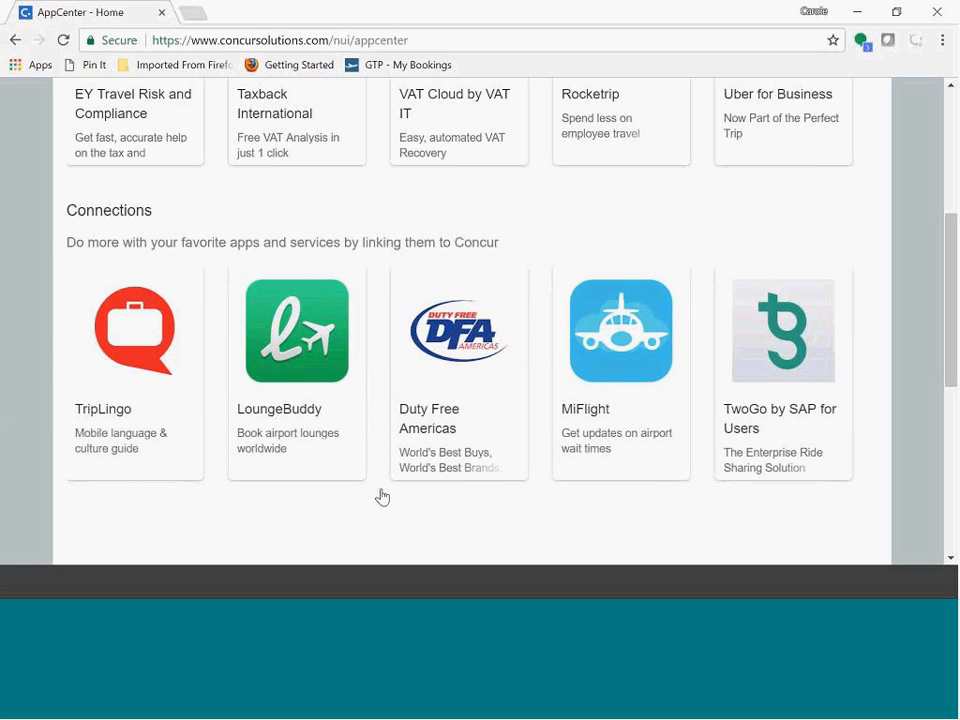
scroll(383, 496, "up", 2)
scroll(386, 496, "up", 1)
scroll(386, 496, "down", 2)
scroll(386, 496, "up", 2)
scroll(386, 496, "up", 1)
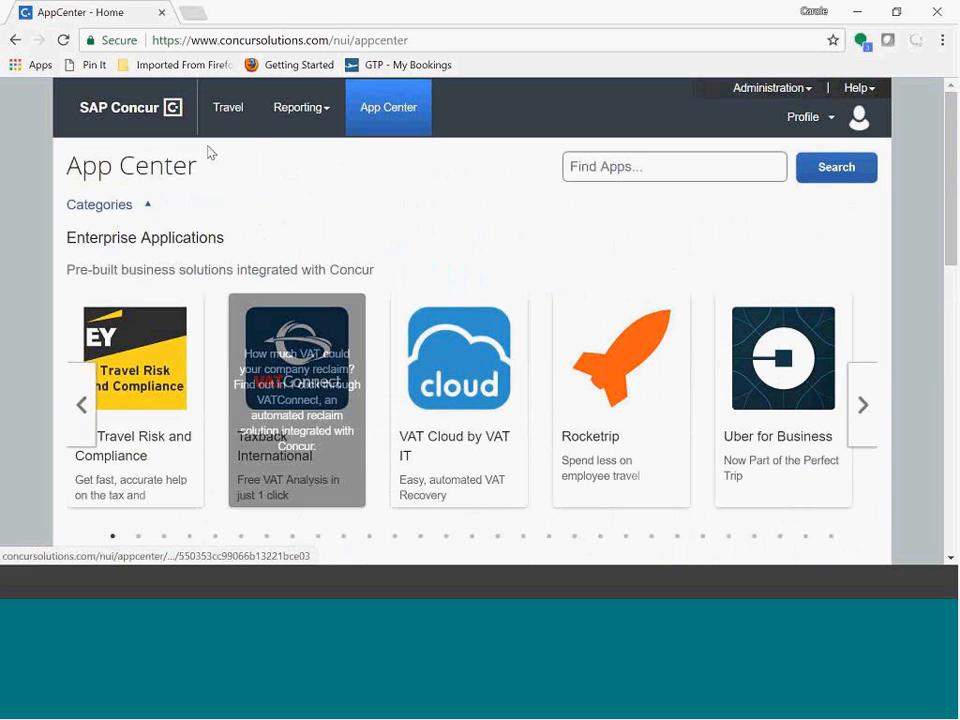
left_click(227, 107)
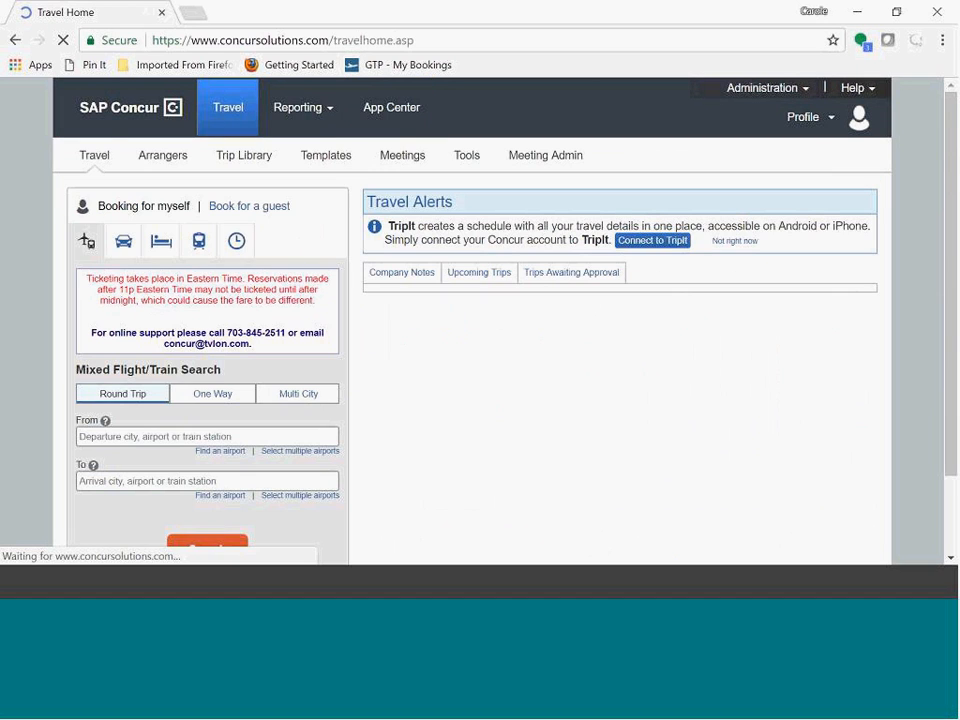
left_click(480, 270)
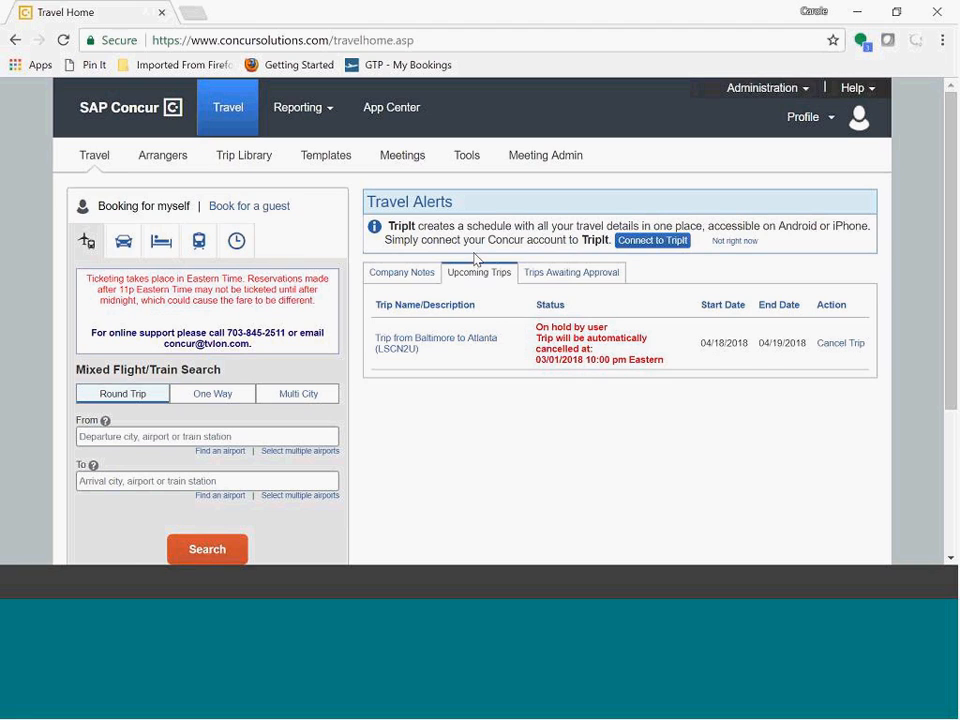